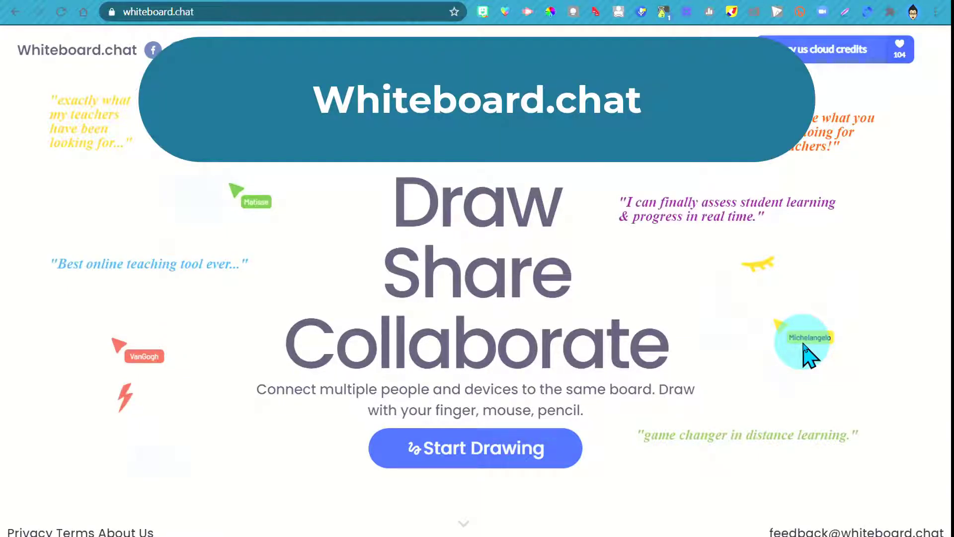
# Review the teaching, collaborating and board management choices for starting a drawing, and start a teaching session.
pyautogui.click(515, 456)
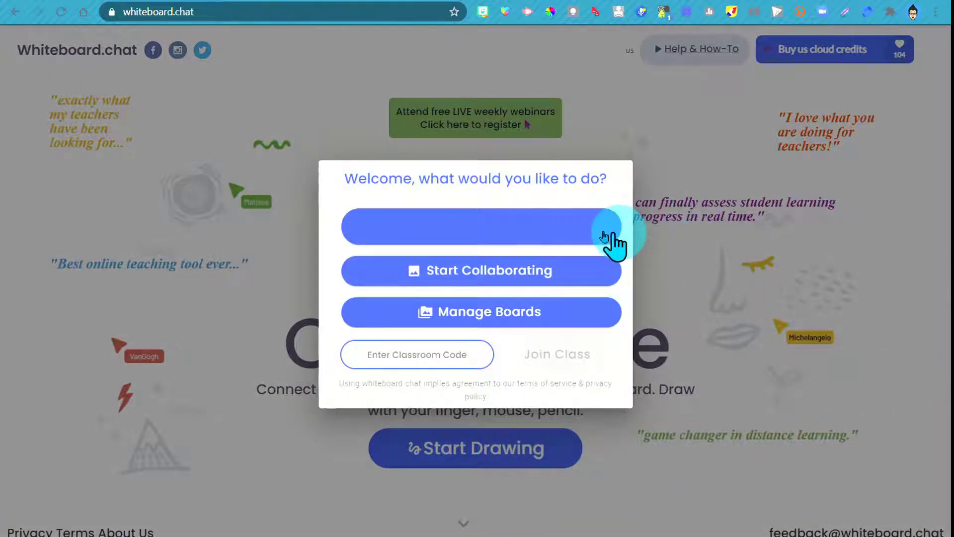
pyautogui.moveTo(600, 238)
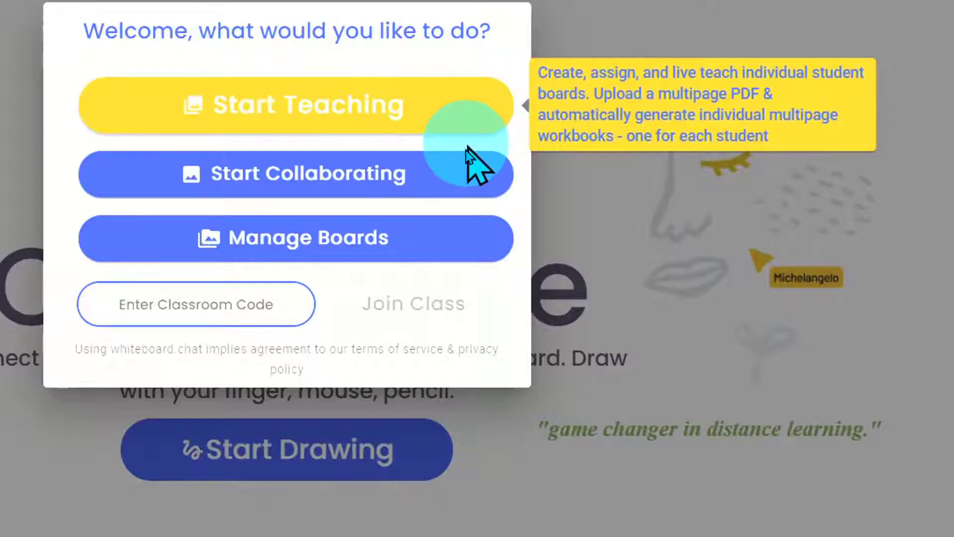
pyautogui.moveTo(585, 280)
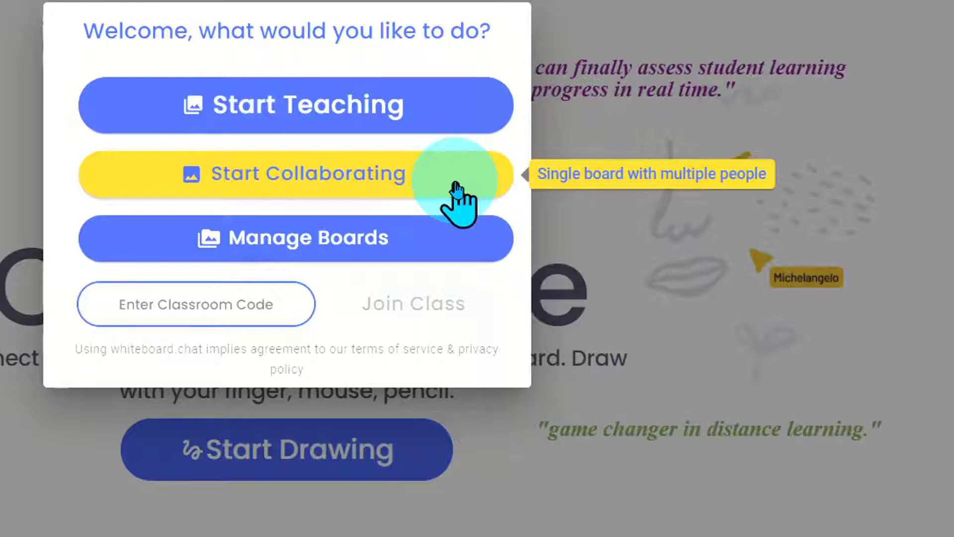
pyautogui.moveTo(452, 246)
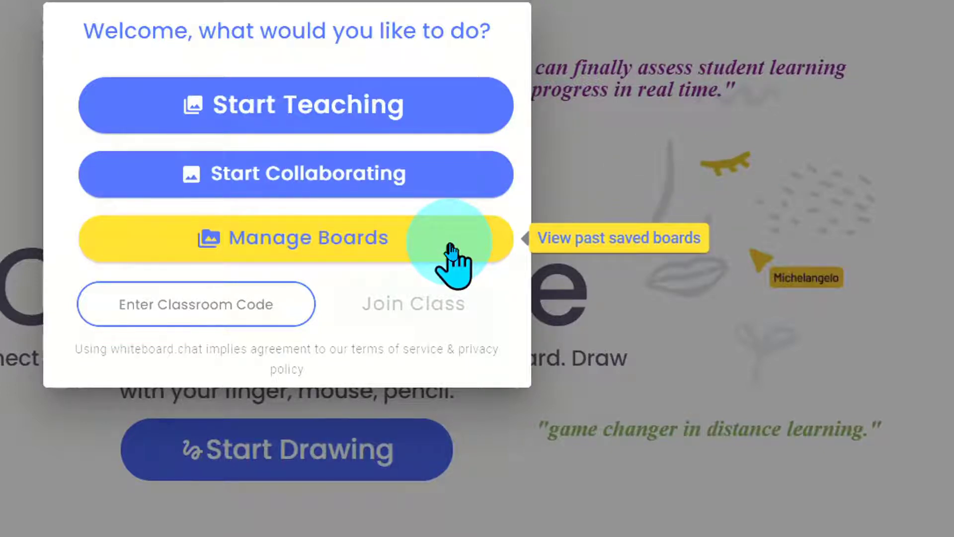
pyautogui.moveTo(266, 319)
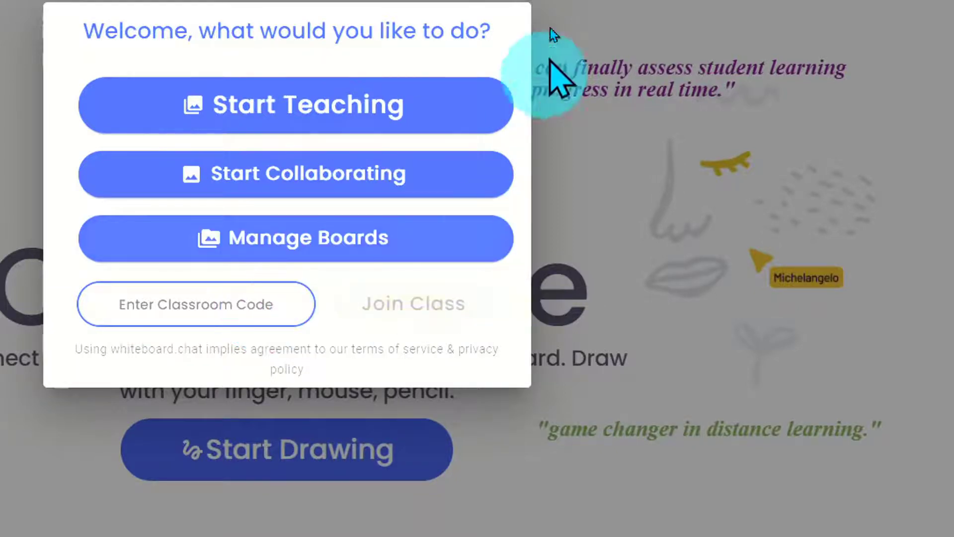
pyautogui.click(455, 117)
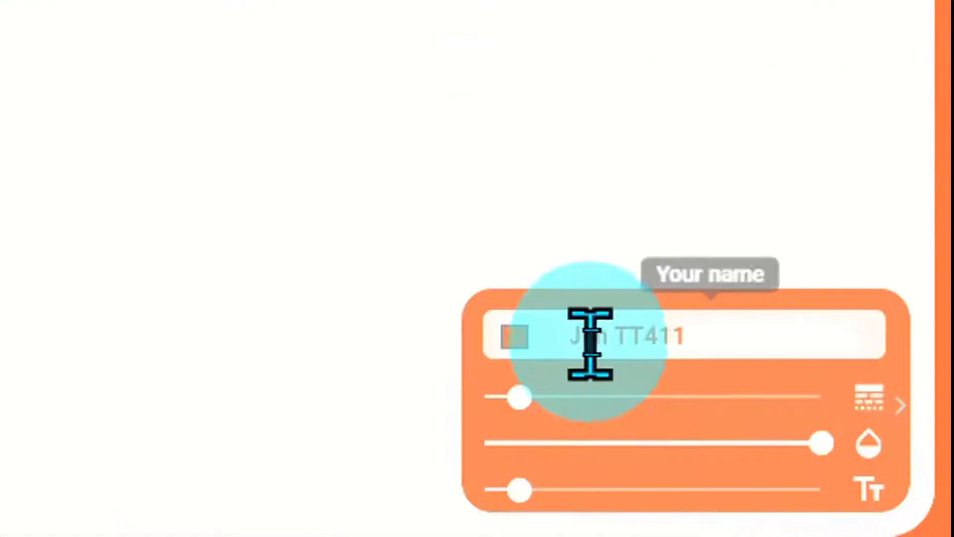
# Change the pen color to light blue with the hue slider of the color picker.
pyautogui.click(828, 468)
pyautogui.click(515, 492)
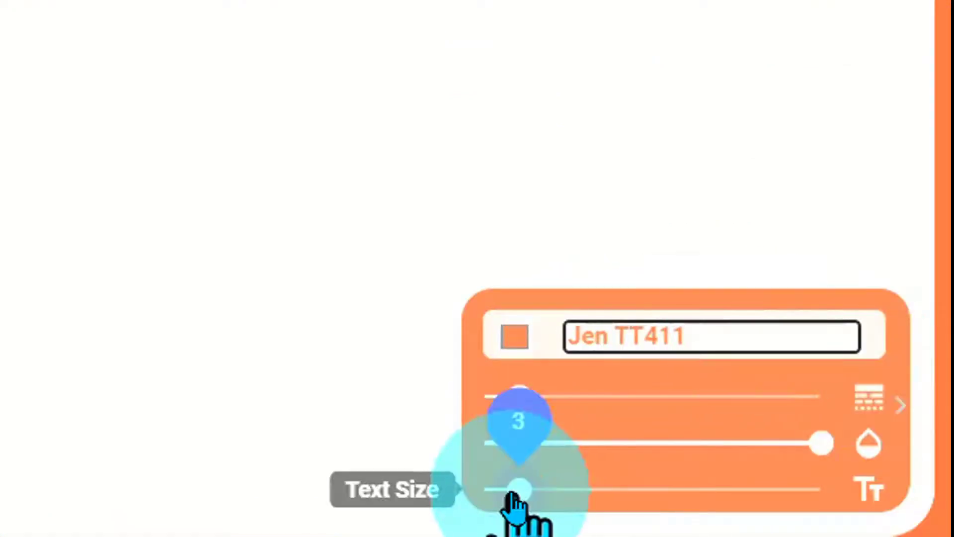
pyautogui.click(514, 337)
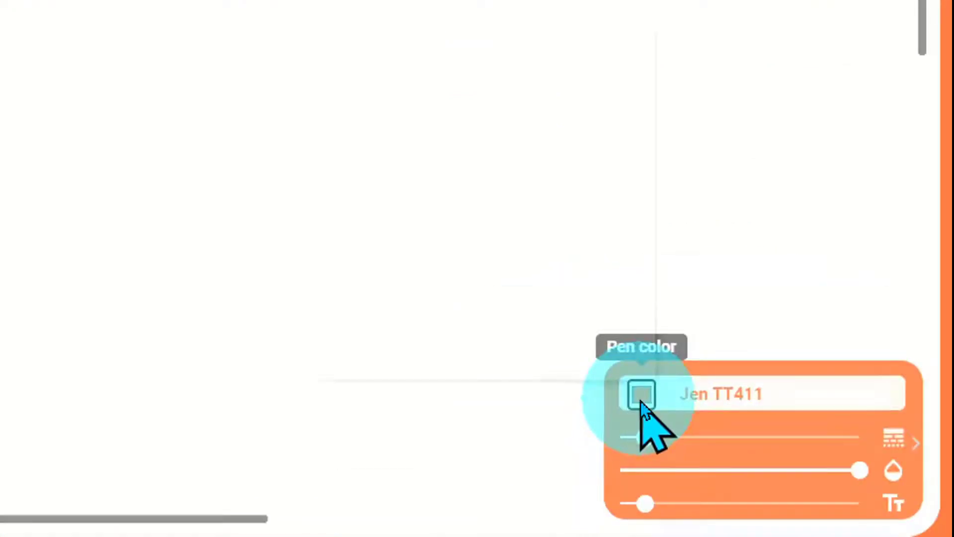
pyautogui.click(522, 247)
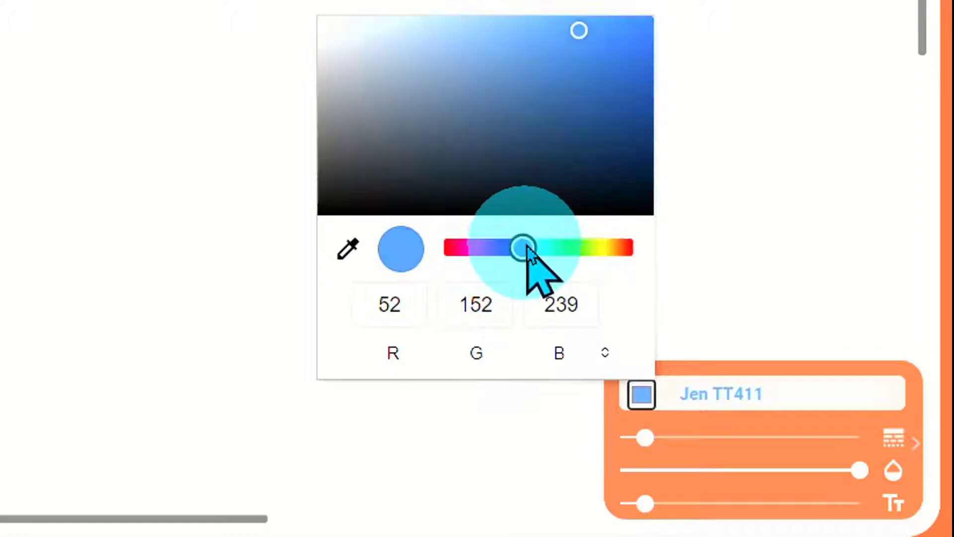
pyautogui.click(542, 246)
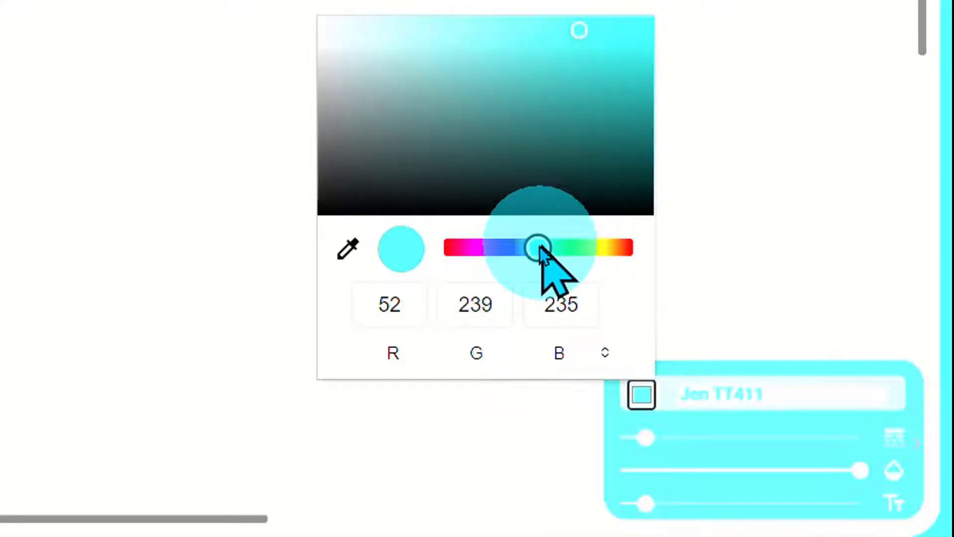
pyautogui.moveTo(542, 246)
pyautogui.mouseDown()
pyautogui.moveTo(520, 247)
pyautogui.moveTo(532, 247)
pyautogui.mouseUp()
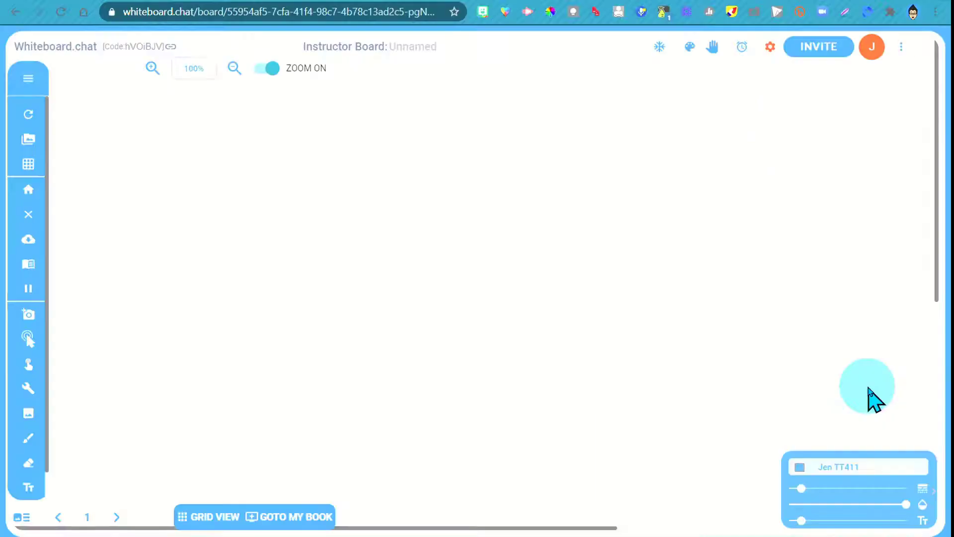
# Name the instructor board "DEMO TT411".
pyautogui.click(419, 48)
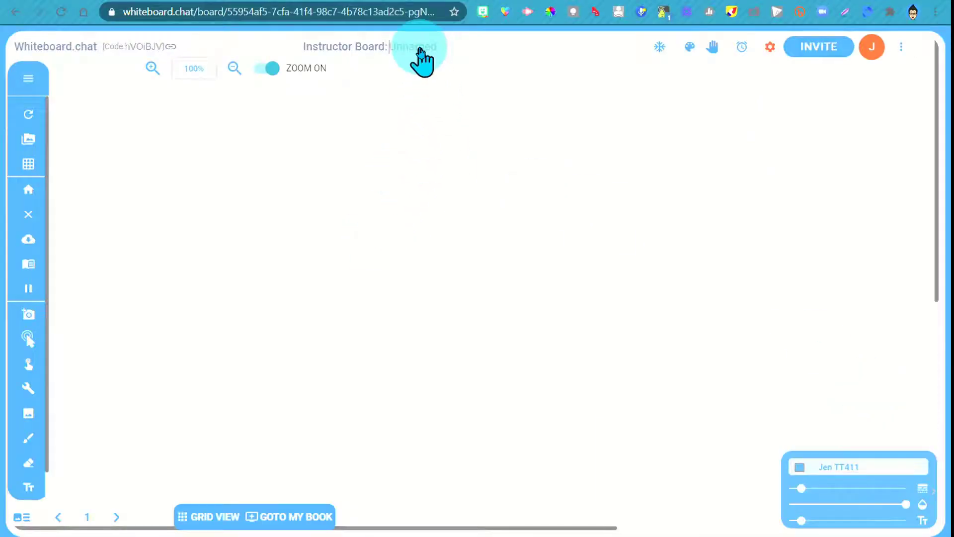
pyautogui.write('DEMO TT411')
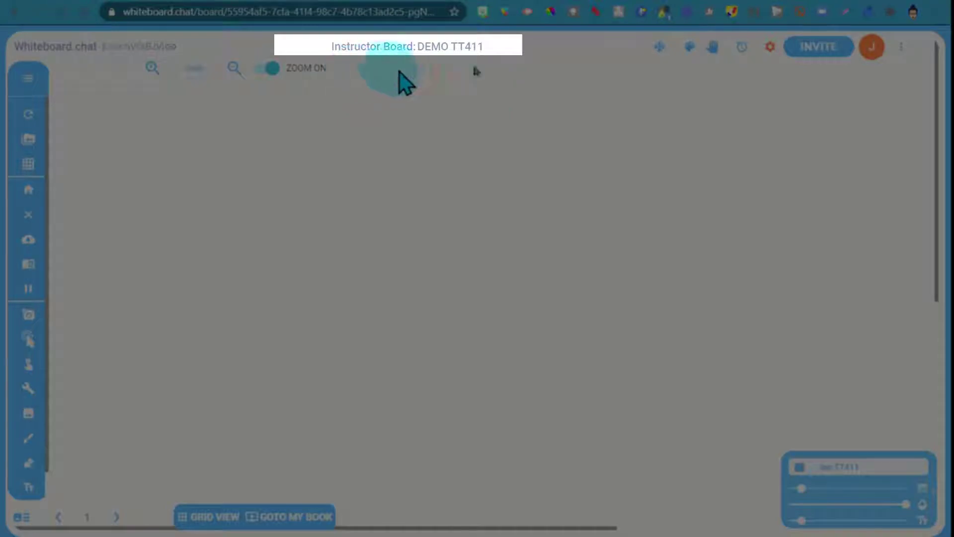
pyautogui.press('Return')
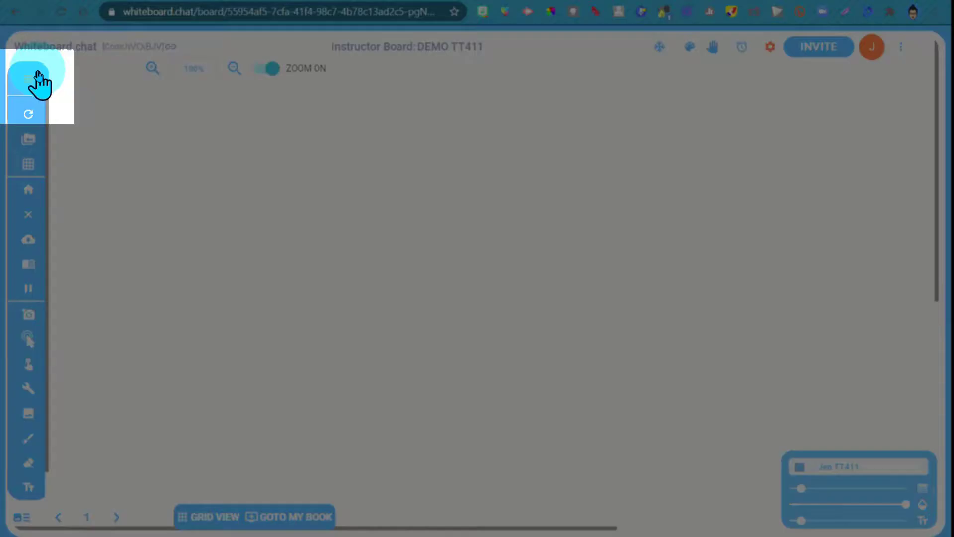
# Expand the side toolbar to show its labels and look through the available grid types.
pyautogui.click(36, 95)
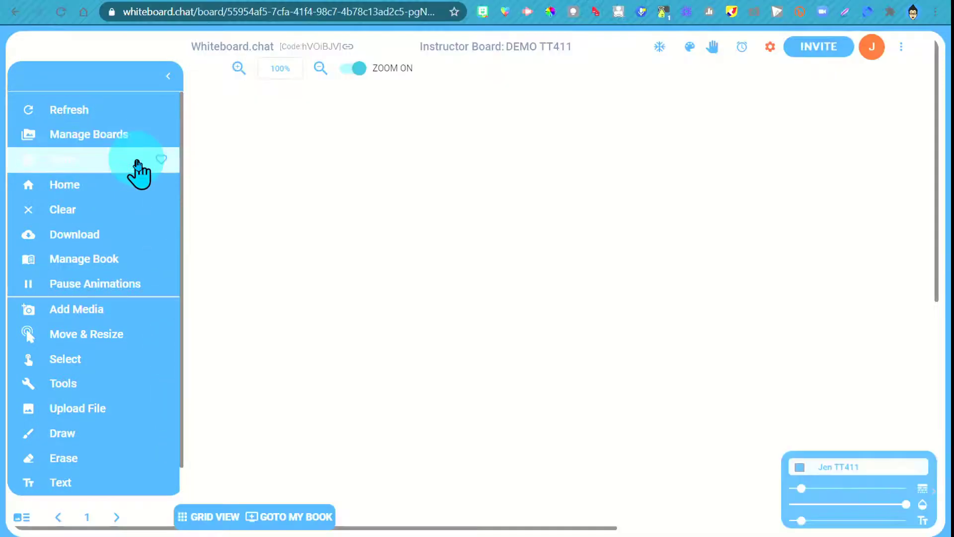
pyautogui.click(138, 164)
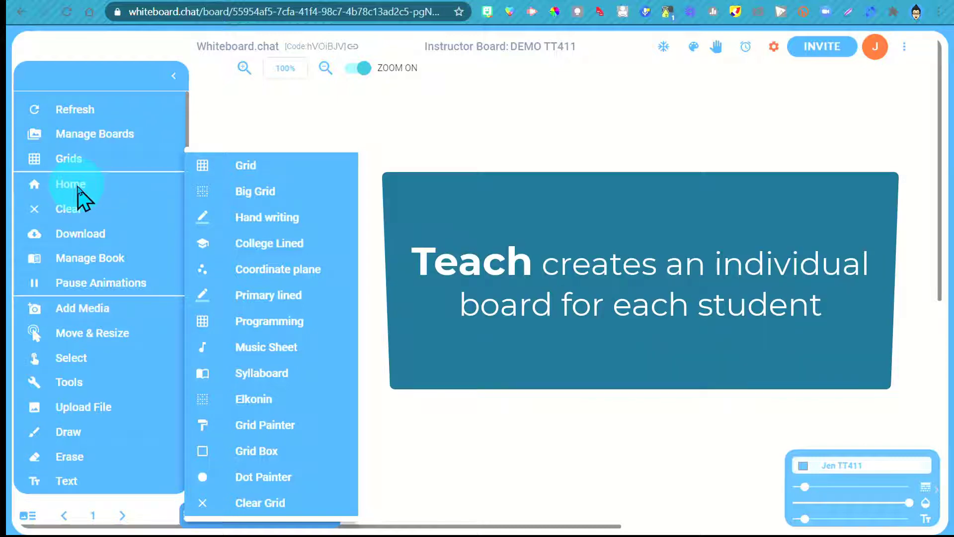
pyautogui.click(91, 238)
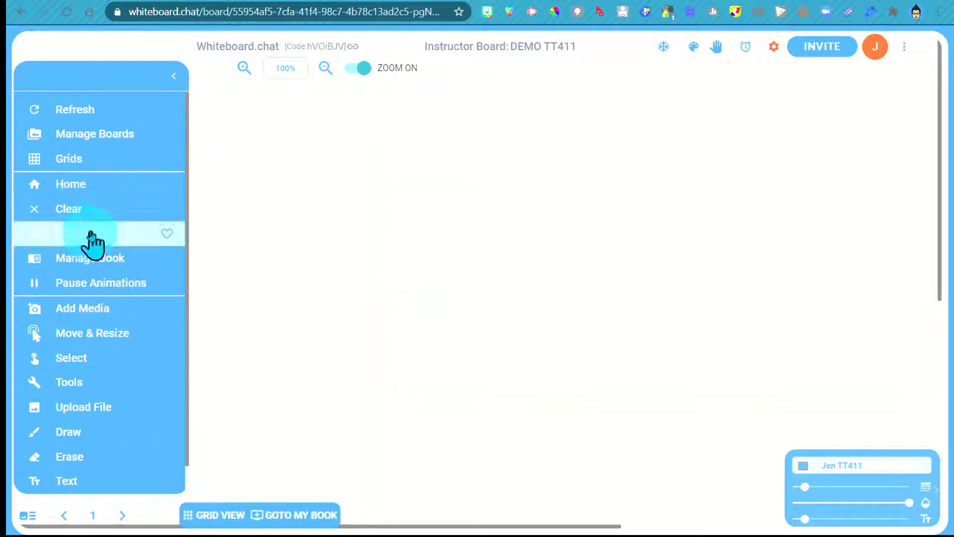
pyautogui.click(91, 238)
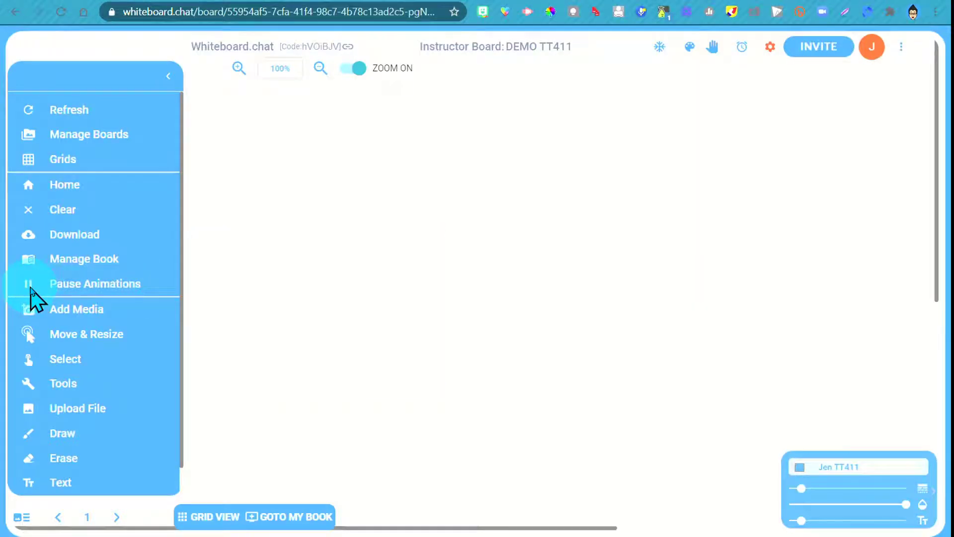
# Look through the full list of extra tools, from Rich Text and Add link down to Drop Zone.
pyautogui.moveTo(69, 313)
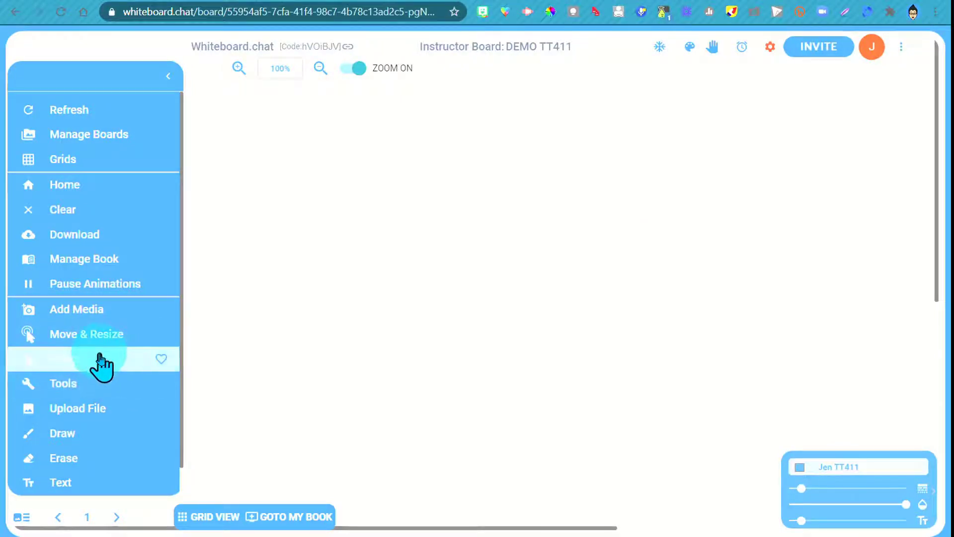
pyautogui.click(119, 369)
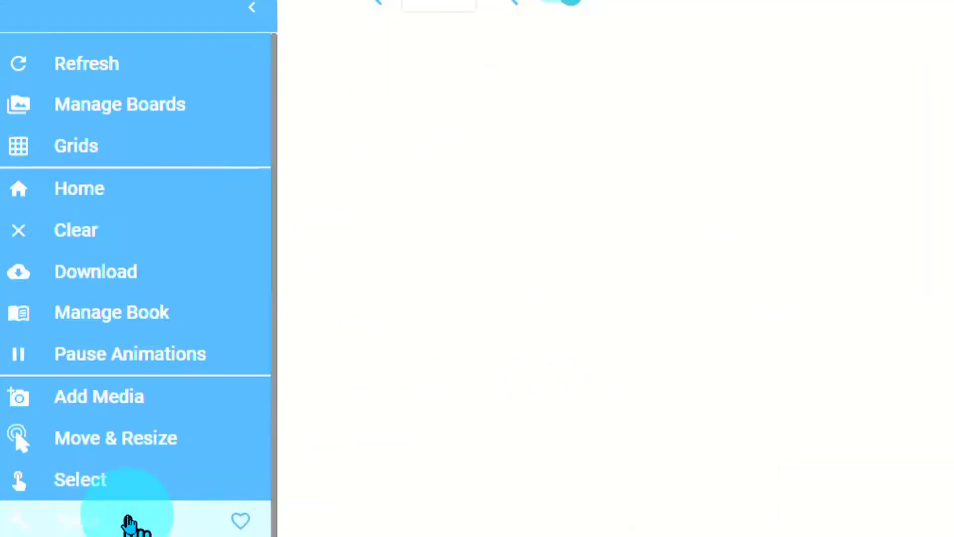
pyautogui.click(131, 523)
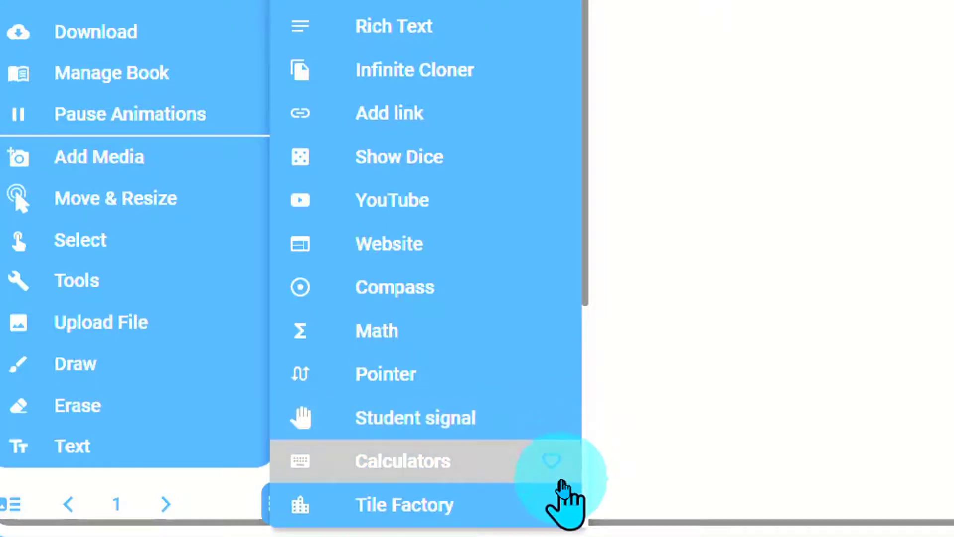
pyautogui.scroll(-1, 566, 500)
pyautogui.scroll(-4, 565, 499)
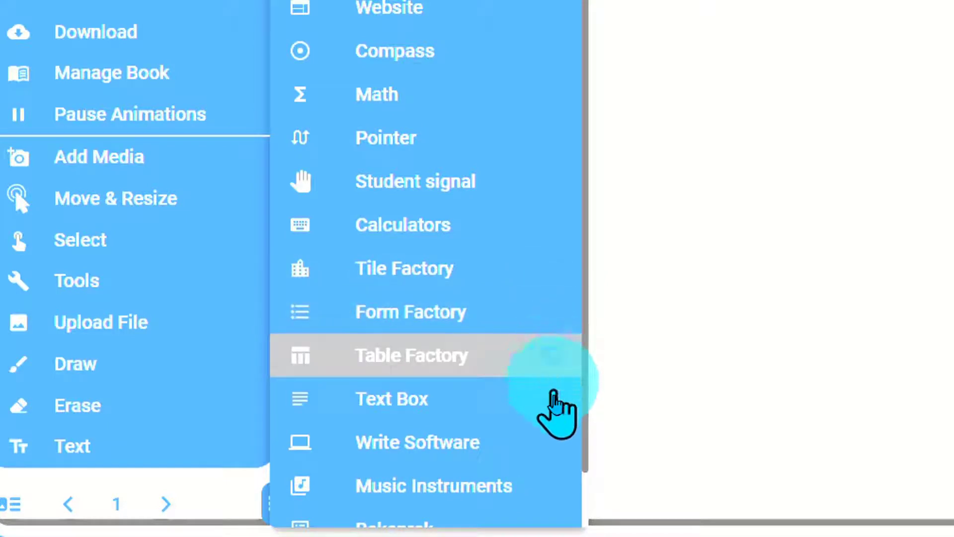
pyautogui.scroll(-2, 557, 422)
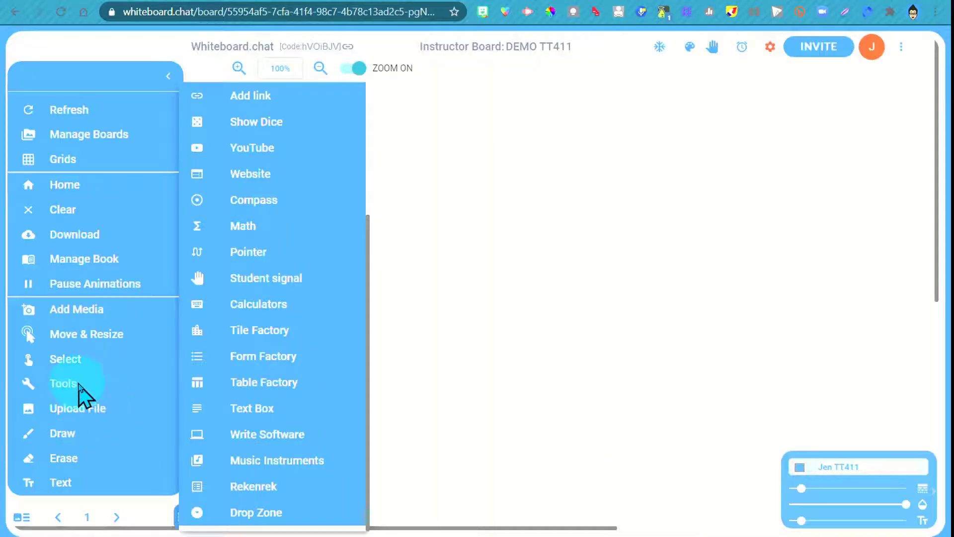
# Upload the blank outline map of Asia from the computer onto the board.
pyautogui.click(76, 405)
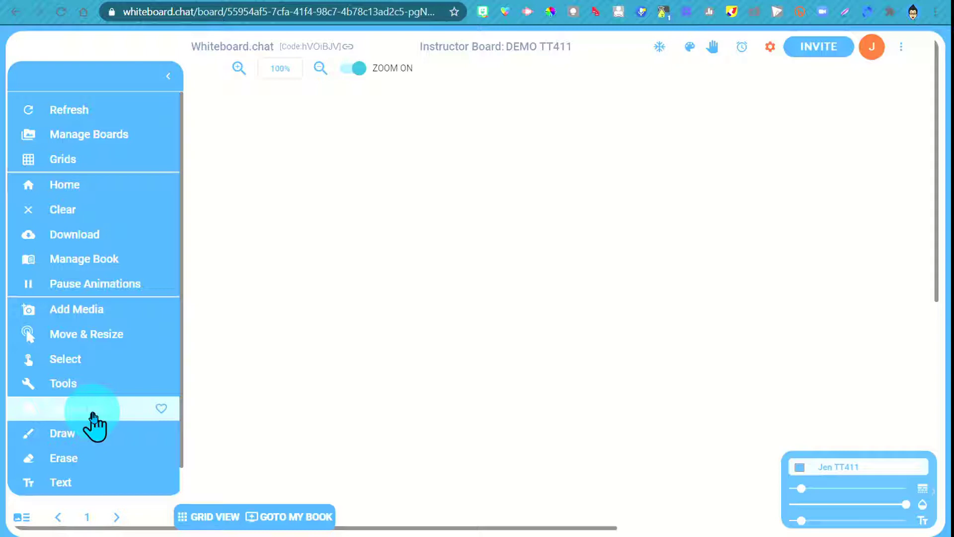
pyautogui.click(94, 419)
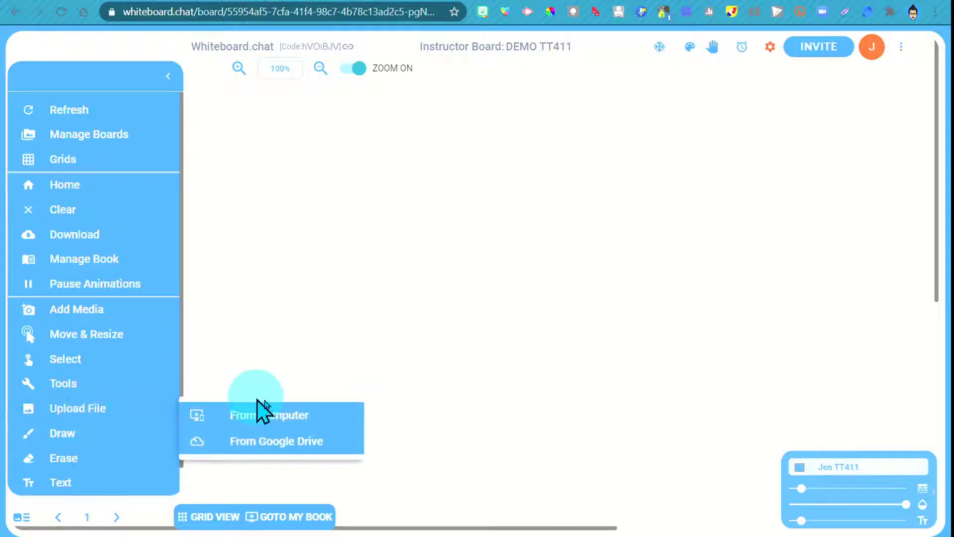
pyautogui.click(309, 419)
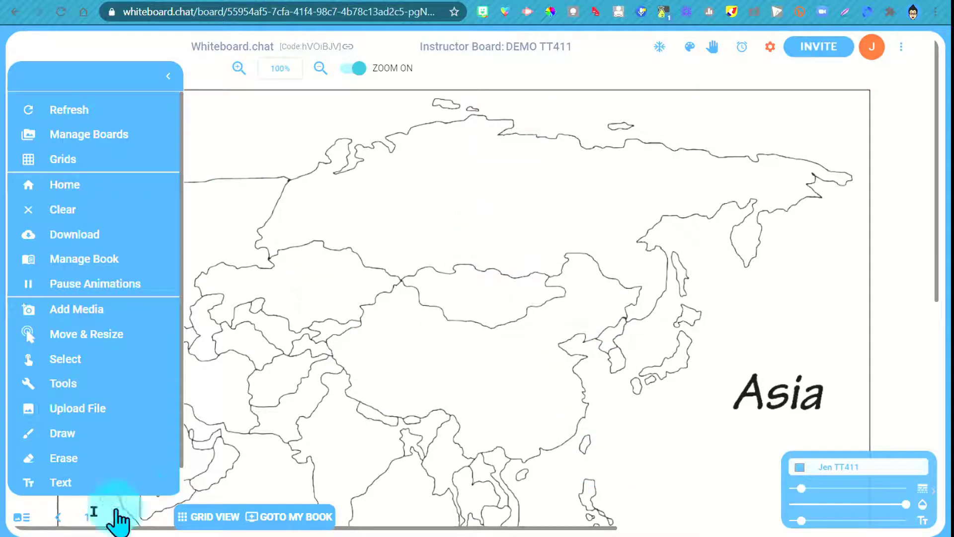
# Draw a short blue zigzag on the Asia map, and a grey #808080 one above it using the color palette.
pyautogui.click(64, 450)
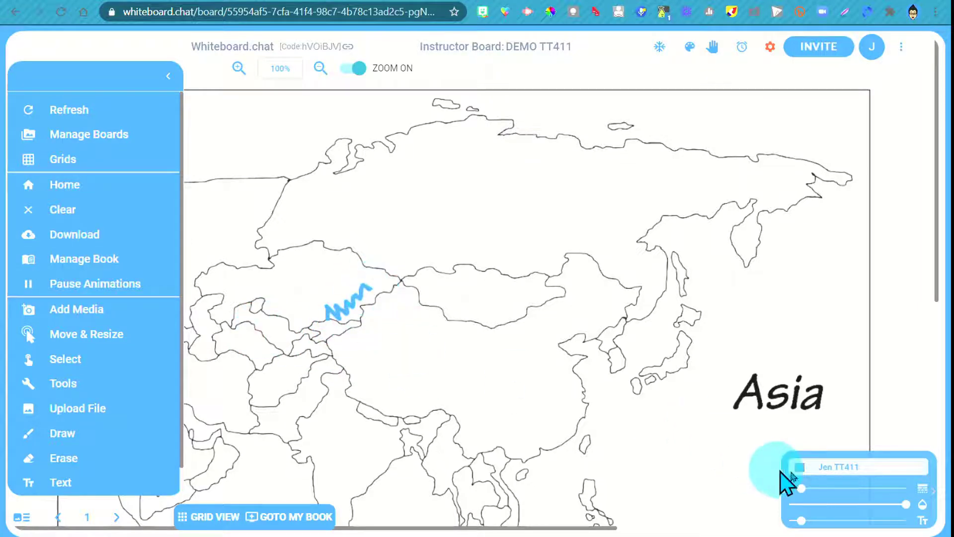
pyautogui.click(690, 48)
pyautogui.moveTo(323, 273); pyautogui.dragTo(352, 273)
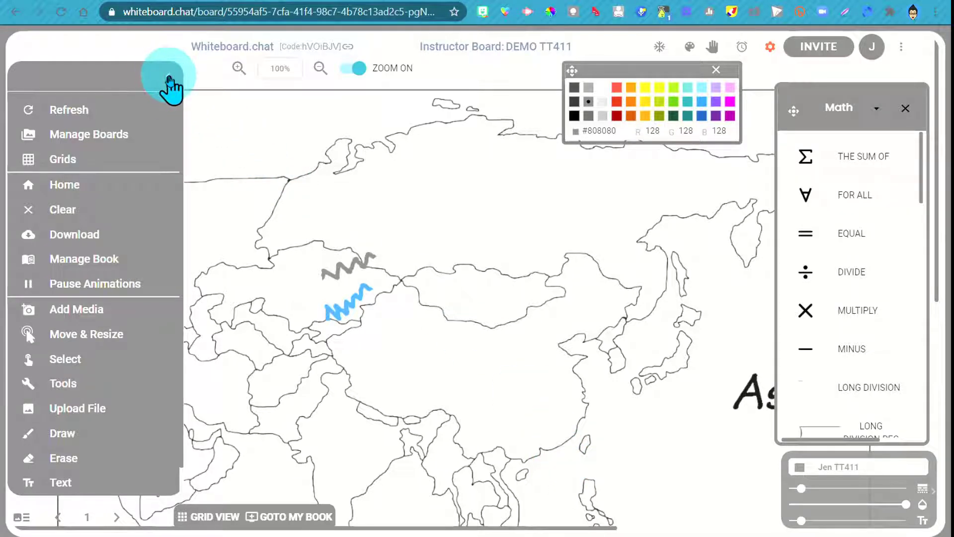
# Collapse the side toolbar and set the pen color to teal #16A5A5 in the color palette.
pyautogui.click(169, 78)
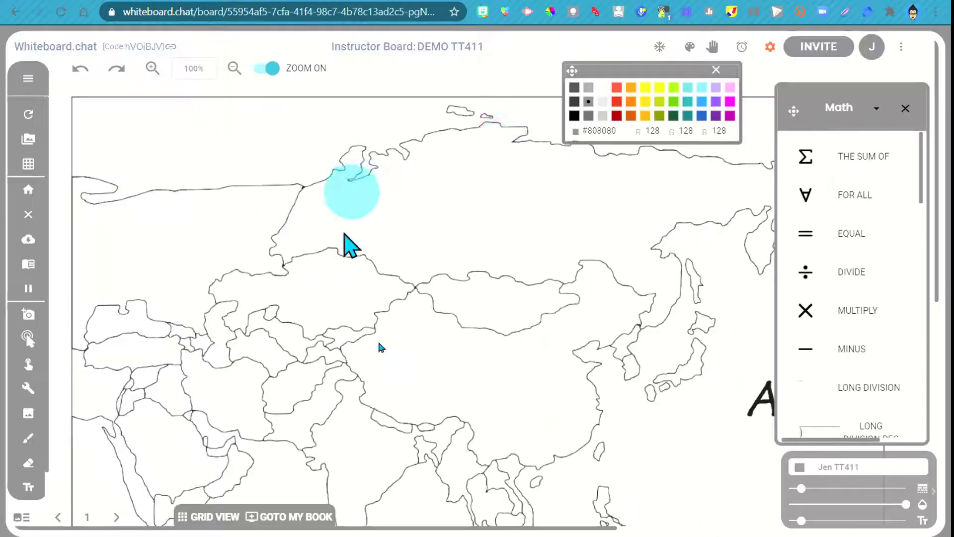
pyautogui.click(690, 48)
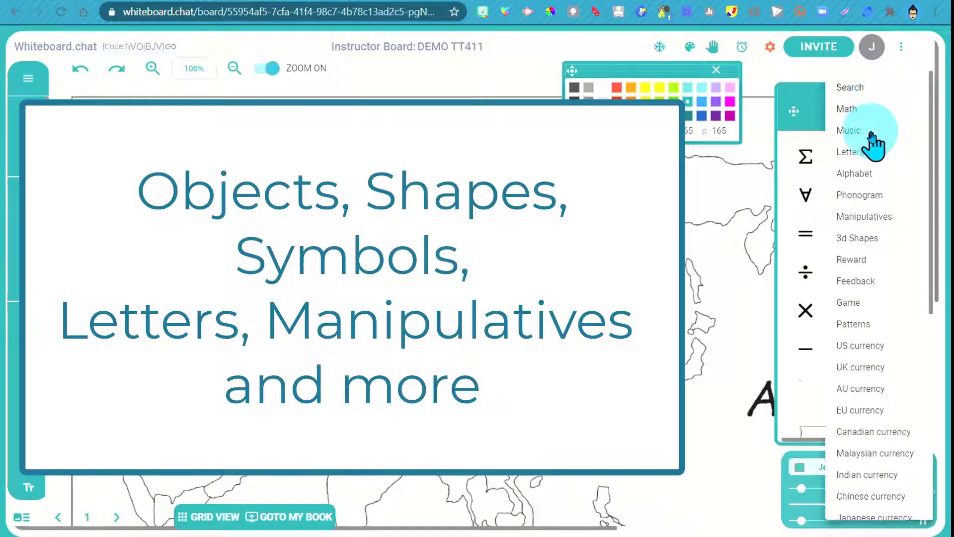
# Browse the Math symbols in the object library, and switch to the Music category to look through its symbols.
pyautogui.click(862, 117)
pyautogui.scroll(-6, 865, 333)
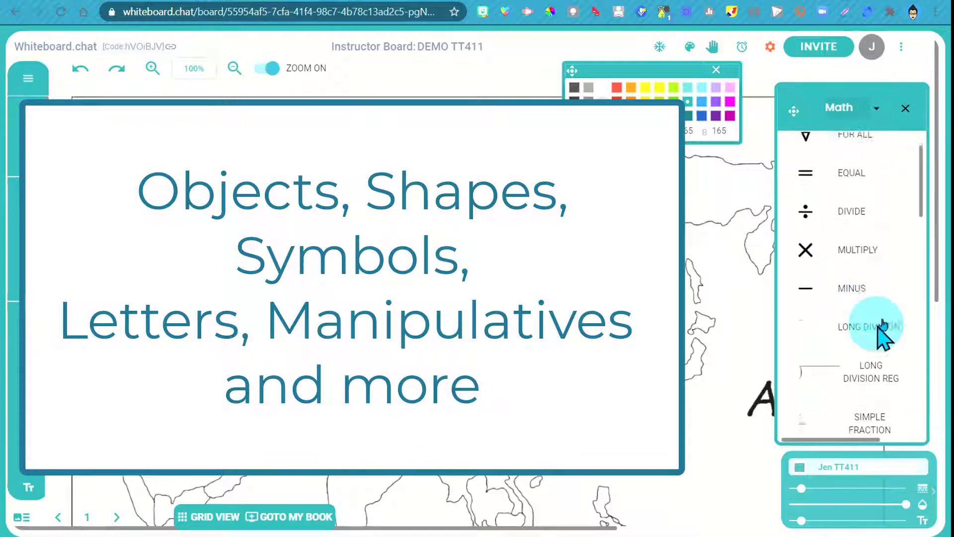
pyautogui.scroll(-8, 889, 298)
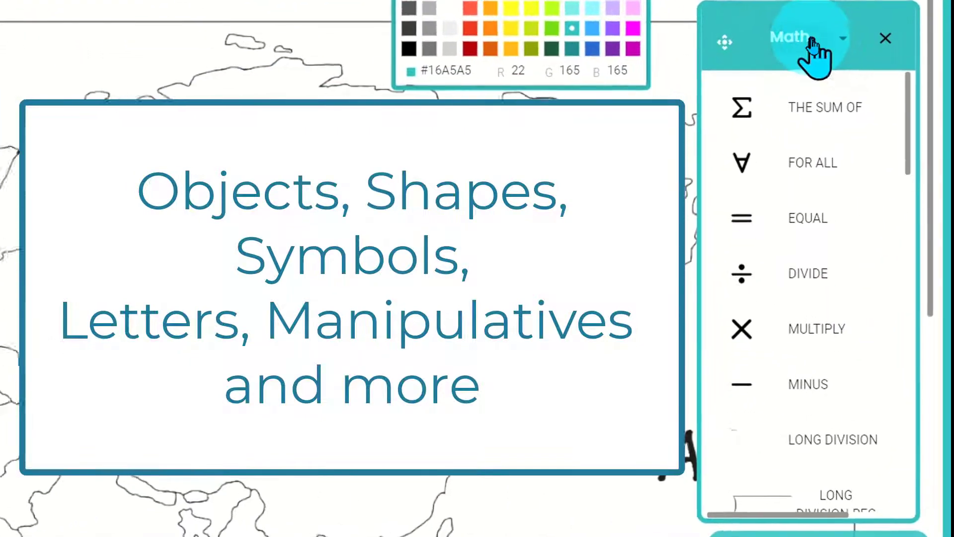
pyautogui.click(812, 42)
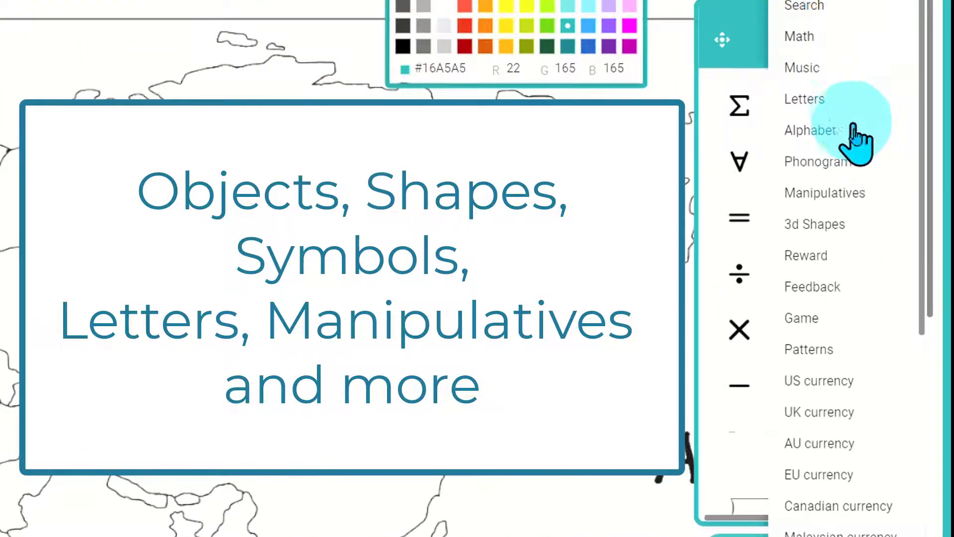
pyautogui.click(819, 72)
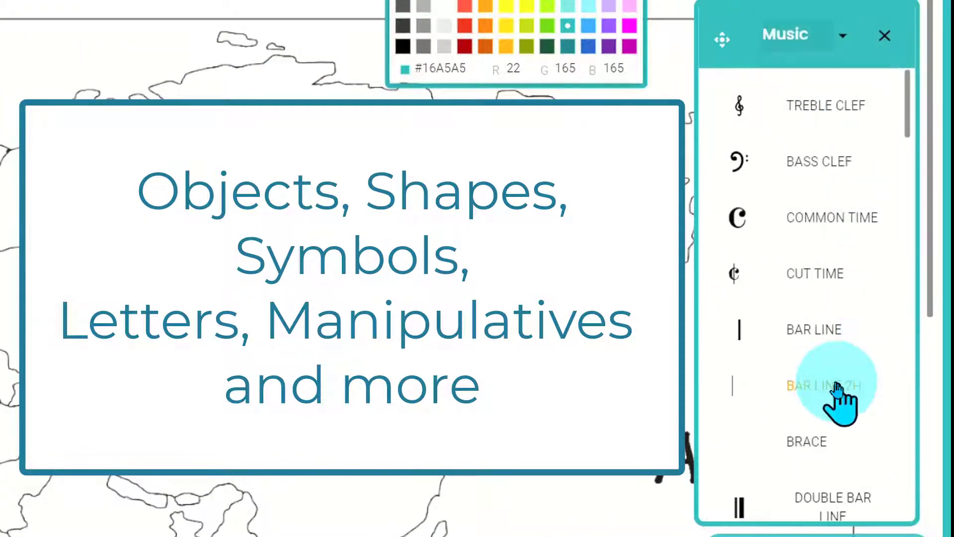
pyautogui.scroll(-8, 825, 368)
pyautogui.scroll(-15, 830, 354)
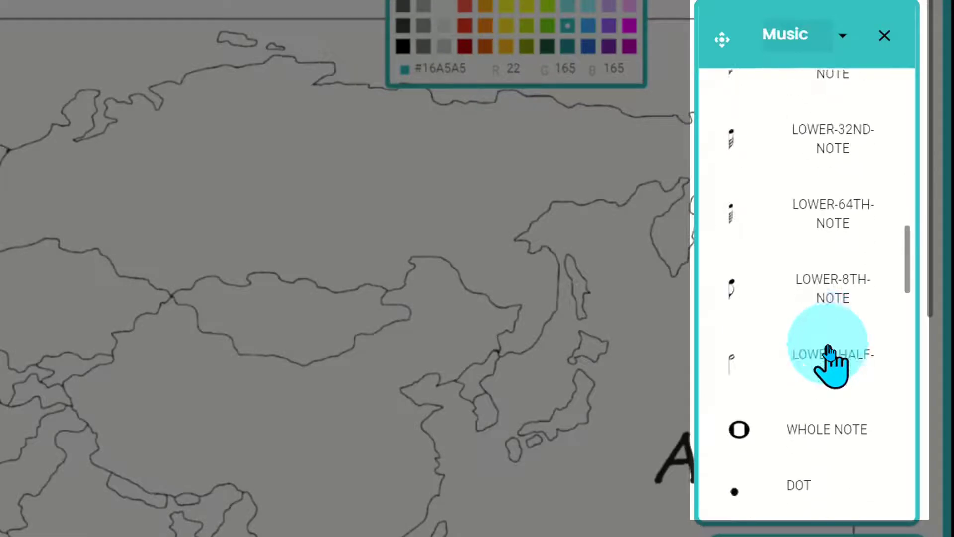
# Look through the remaining Music symbols in the object library, and browse the Letters category.
pyautogui.scroll(-6, 830, 358)
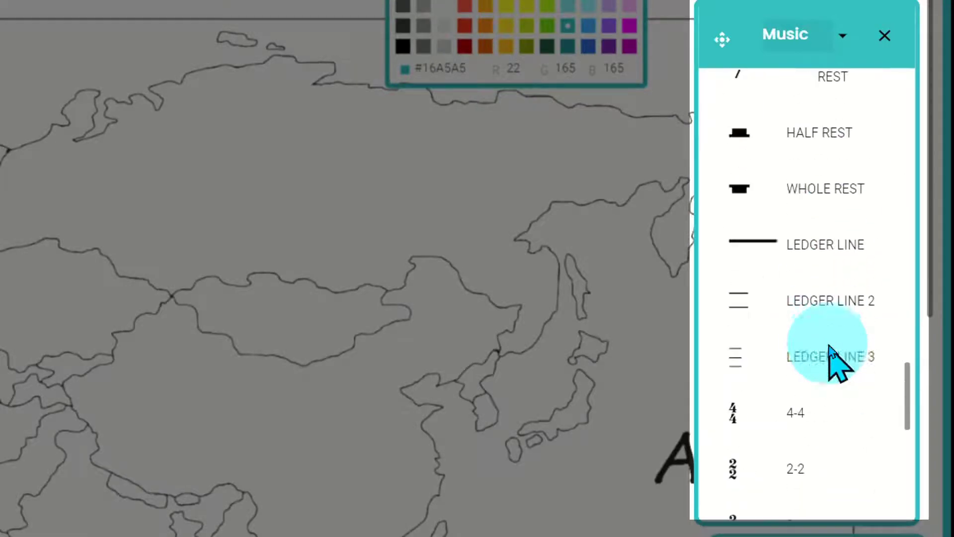
pyautogui.click(821, 38)
pyautogui.click(843, 72)
pyautogui.scroll(-20, 865, 298)
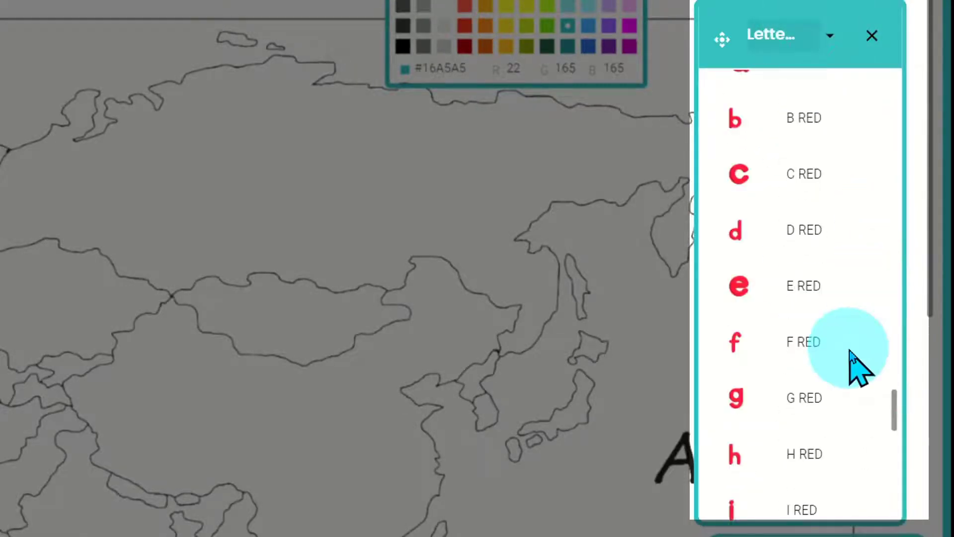
# Browse the Alphabet category of the object library, and switch to the Phonogram category to view its tiles.
pyautogui.click(803, 36)
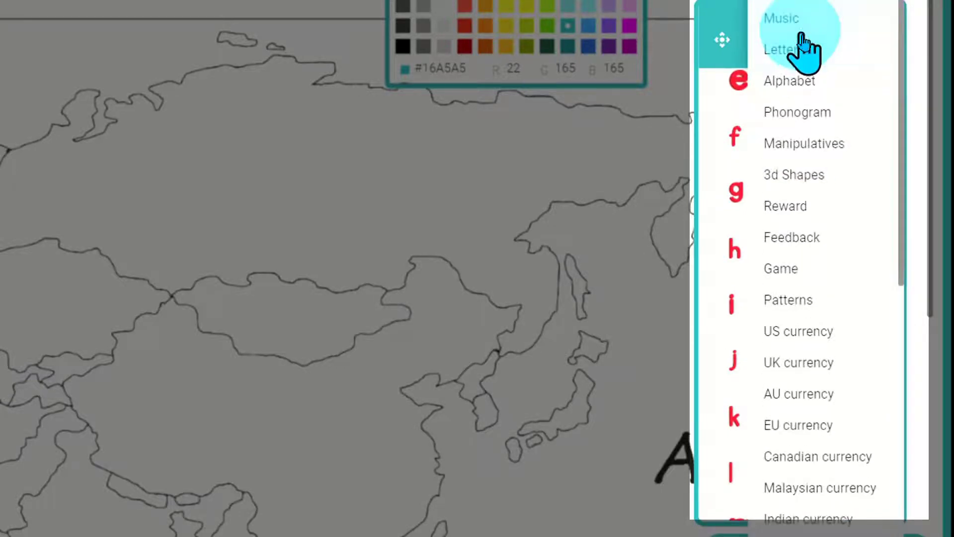
pyautogui.click(814, 82)
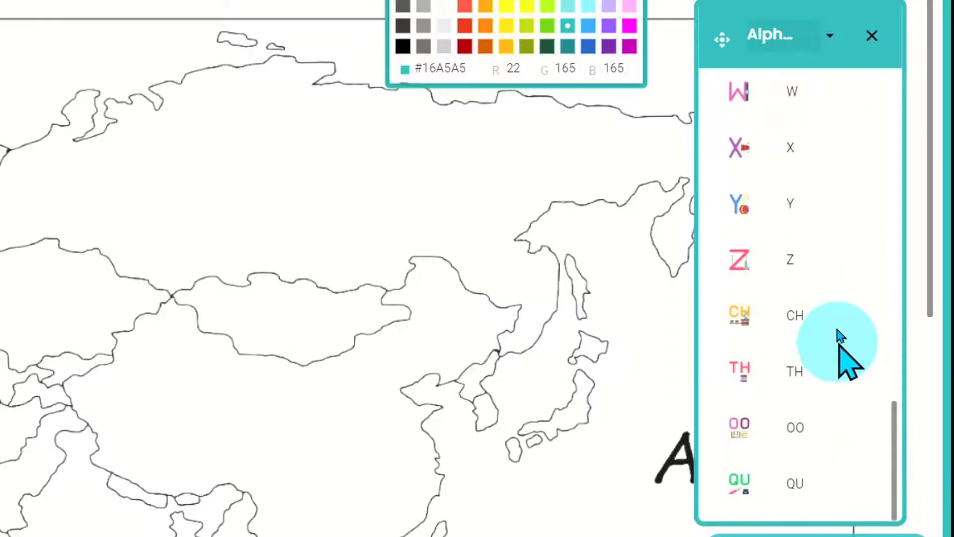
pyautogui.scroll(15, 827, 198)
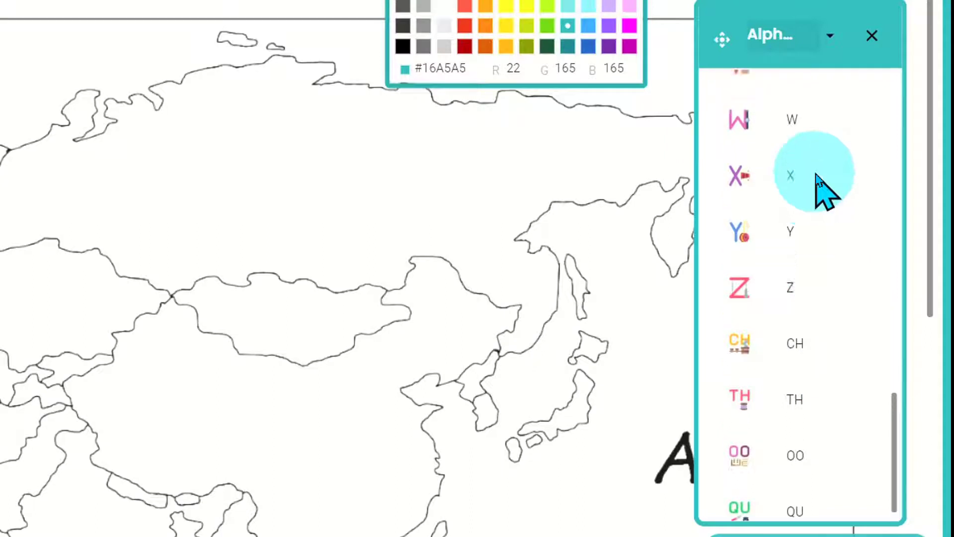
pyautogui.click(786, 37)
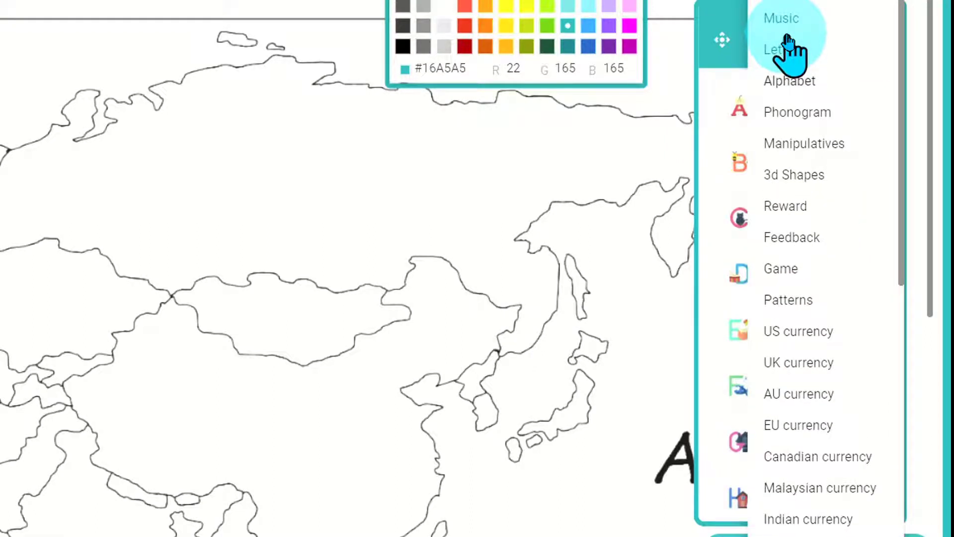
pyautogui.click(815, 113)
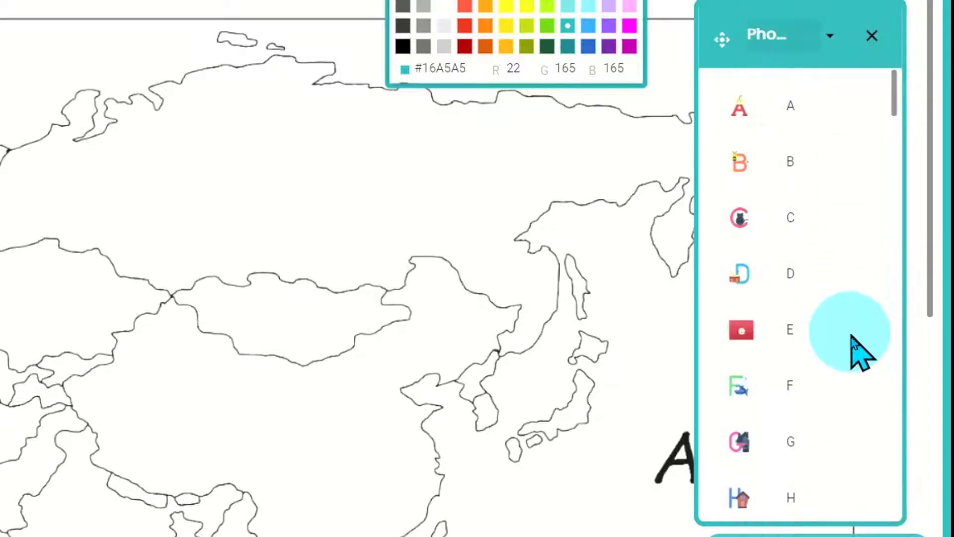
# Switch the object library to Manipulatives and look through its blocks, tiles, measuring tools, shapes and place value disks.
pyautogui.click(818, 36)
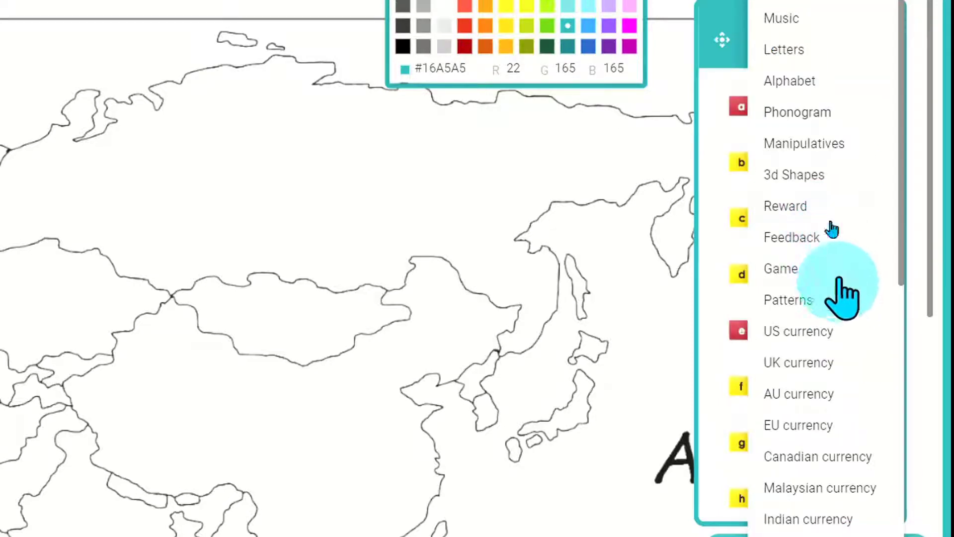
pyautogui.click(823, 143)
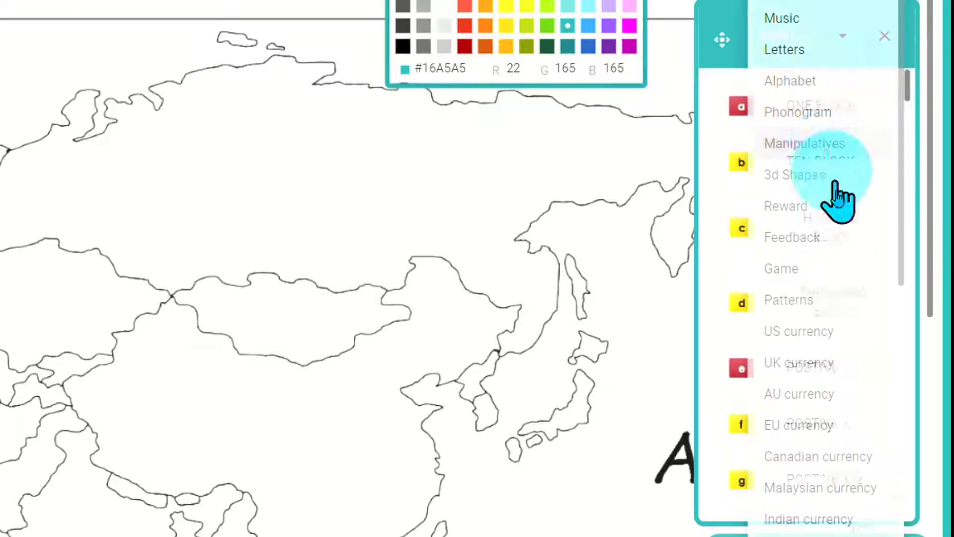
pyautogui.scroll(-4, 850, 244)
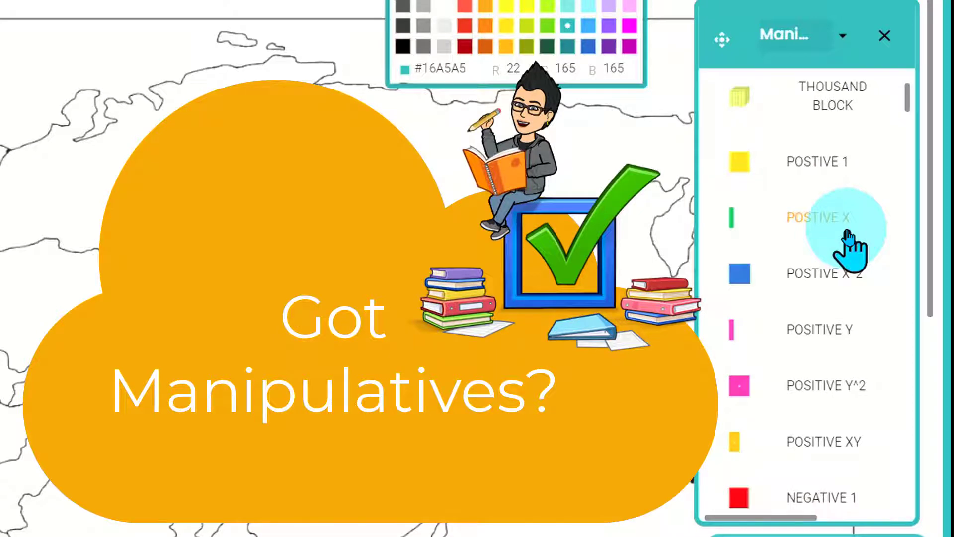
pyautogui.scroll(-14, 850, 241)
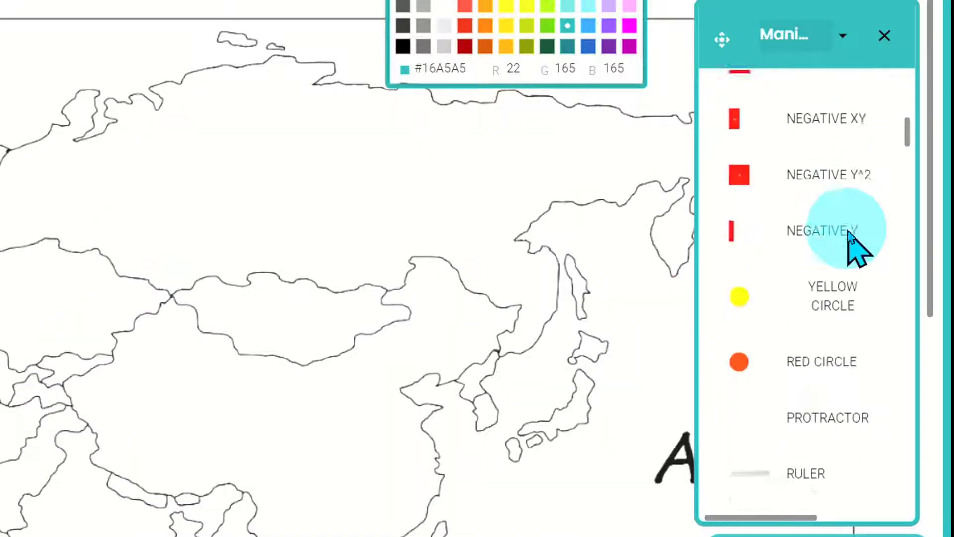
pyautogui.scroll(-12, 849, 232)
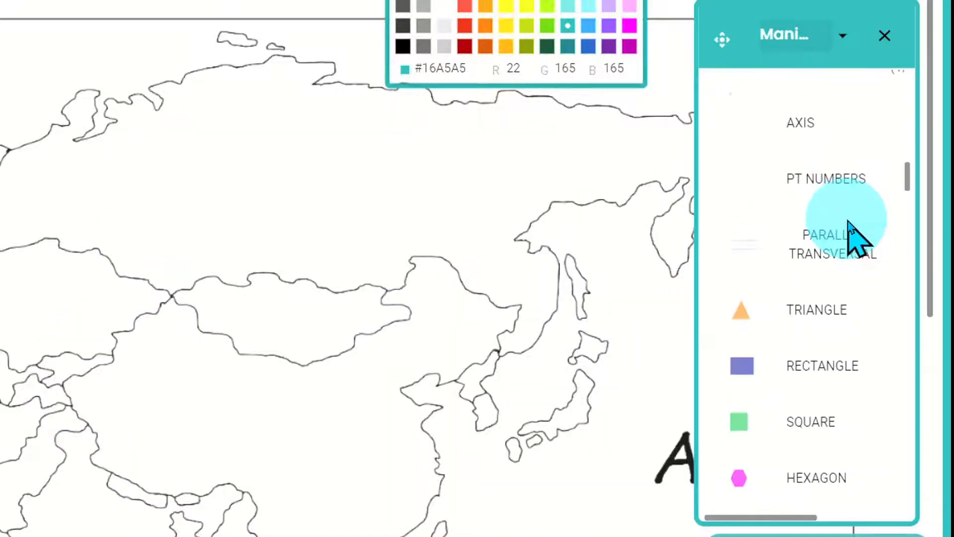
pyautogui.scroll(-14, 849, 230)
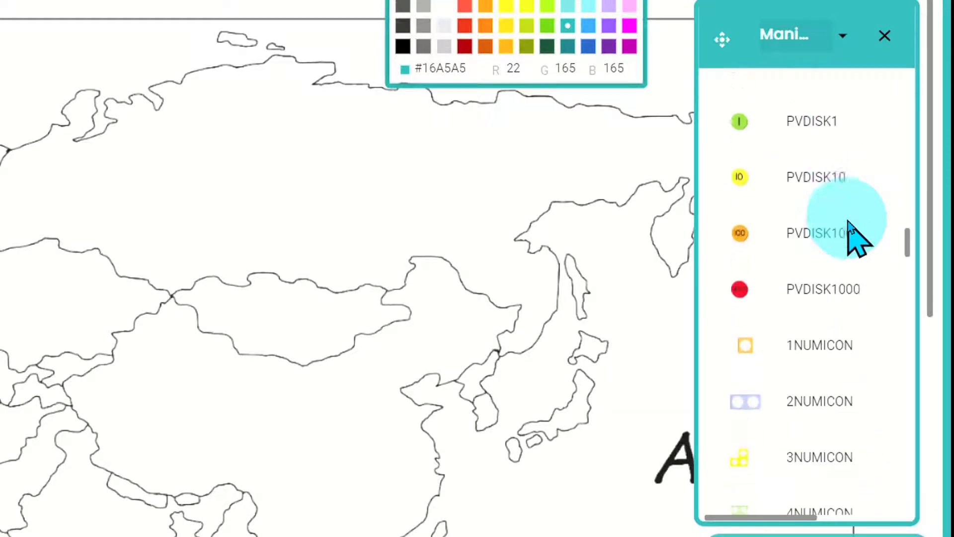
# Browse the 3d Shapes category, and switch to Reward to look through its medals and trophies.
pyautogui.click(795, 60)
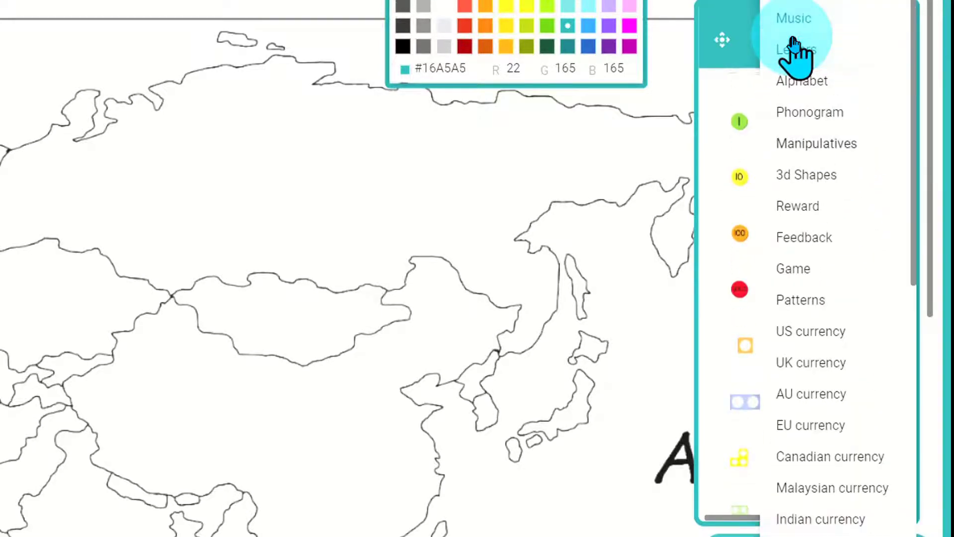
pyautogui.click(823, 174)
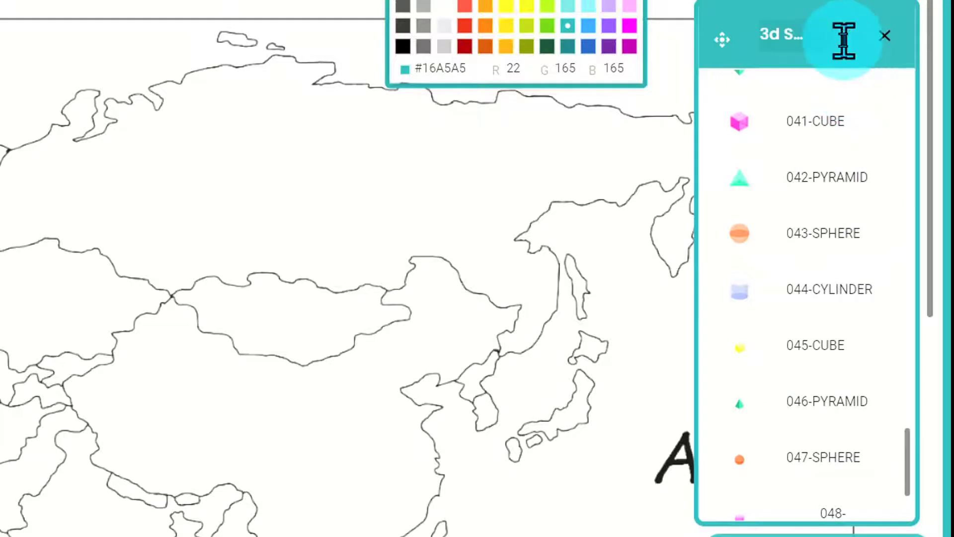
pyautogui.click(807, 44)
pyautogui.click(842, 293)
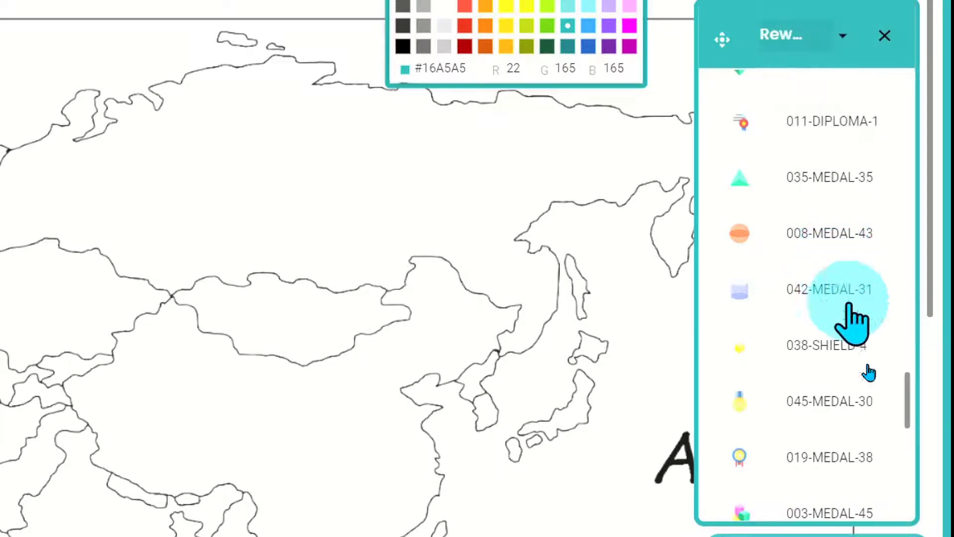
pyautogui.scroll(-15, 860, 437)
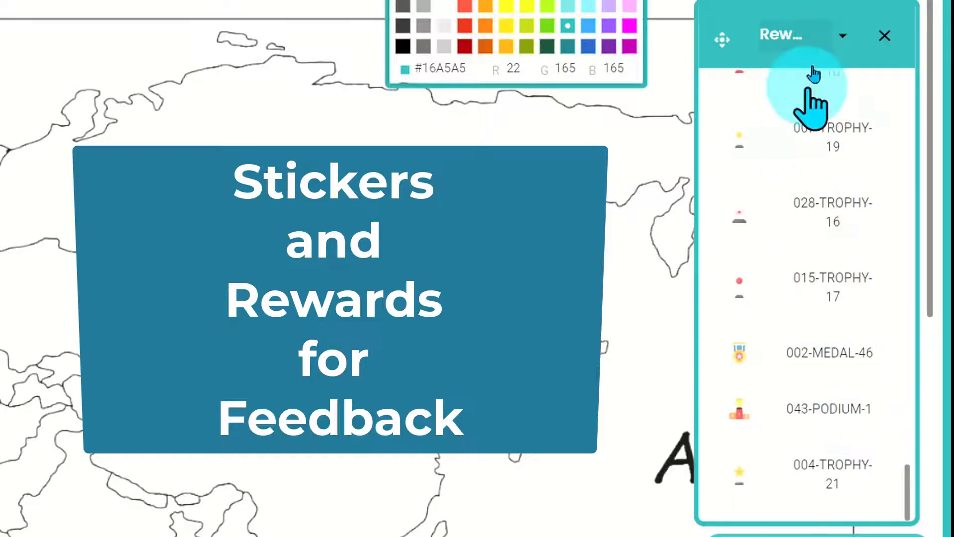
# Browse the Feedback category of the object library, and try the I BELIEVE IN YOU sticker on the board.
pyautogui.click(818, 41)
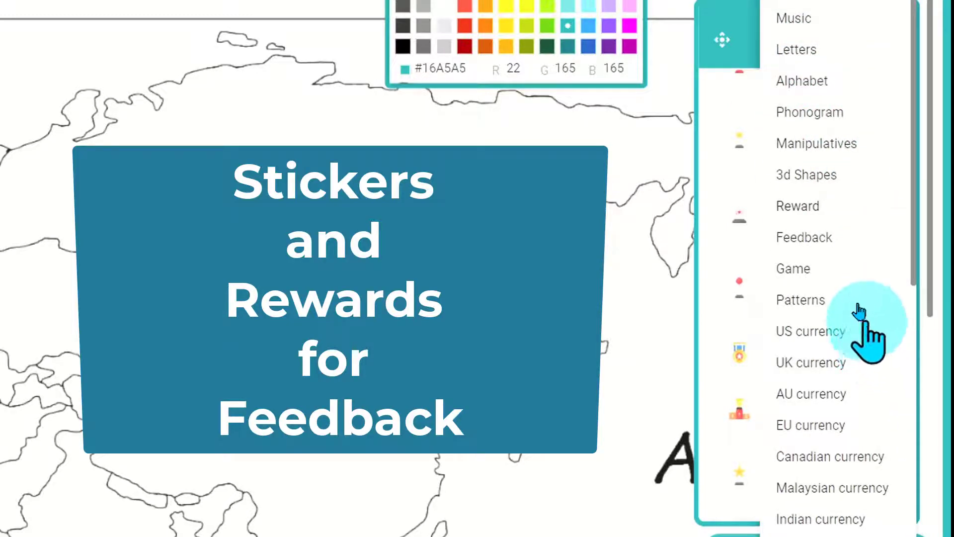
pyautogui.click(828, 241)
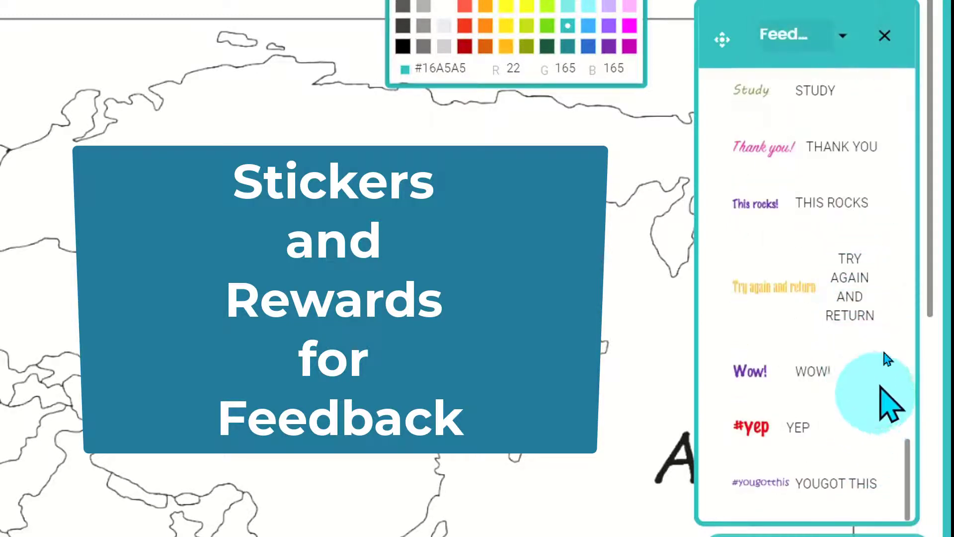
pyautogui.scroll(12, 802, 228)
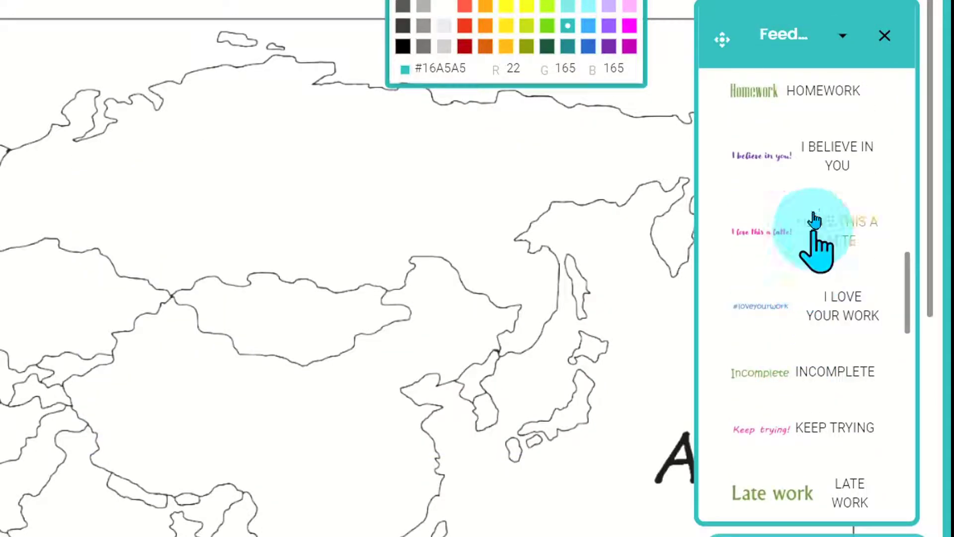
pyautogui.click(785, 165)
pyautogui.moveTo(260, 290); pyautogui.dragTo(258, 268)
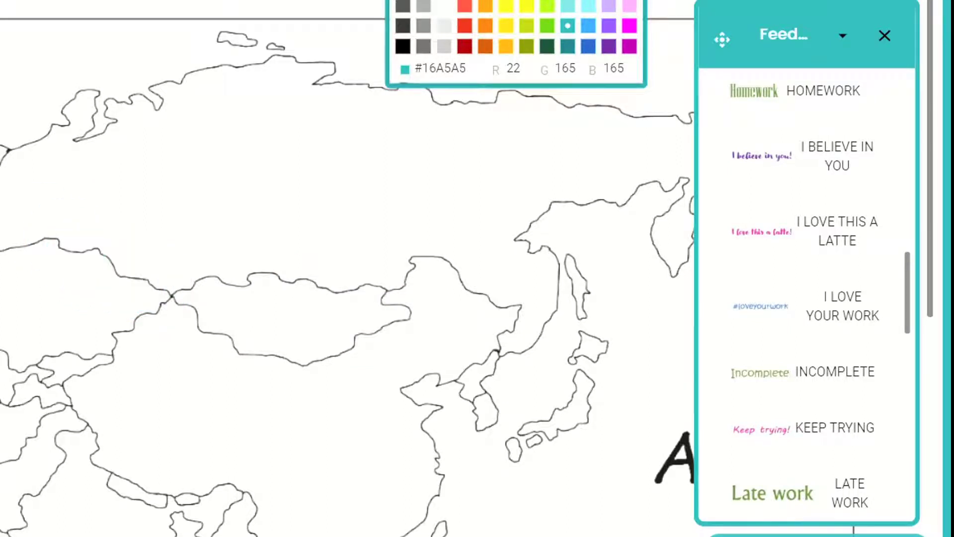
# Look through the chess and puzzle pieces in the Game category, and switch to the Patterns category.
pyautogui.click(825, 273)
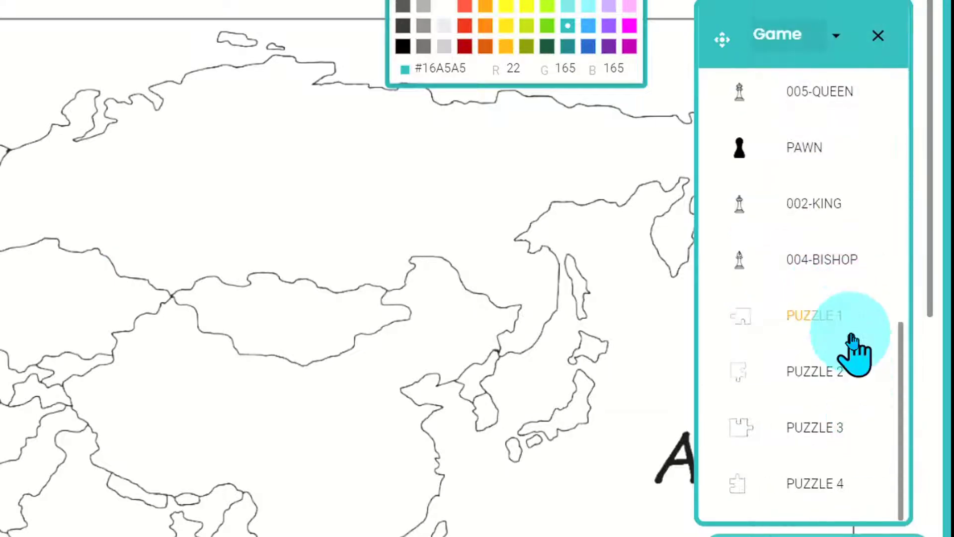
pyautogui.scroll(10, 852, 348)
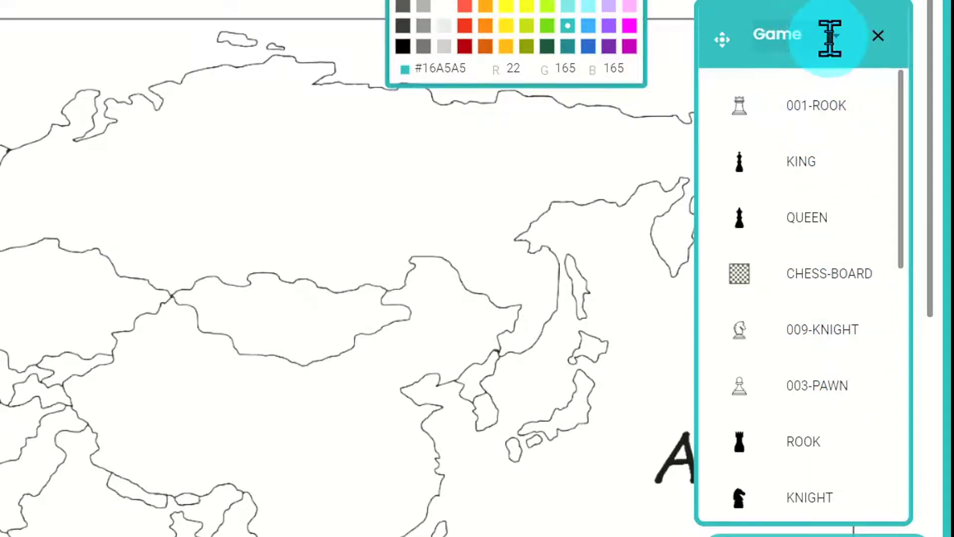
pyautogui.click(796, 34)
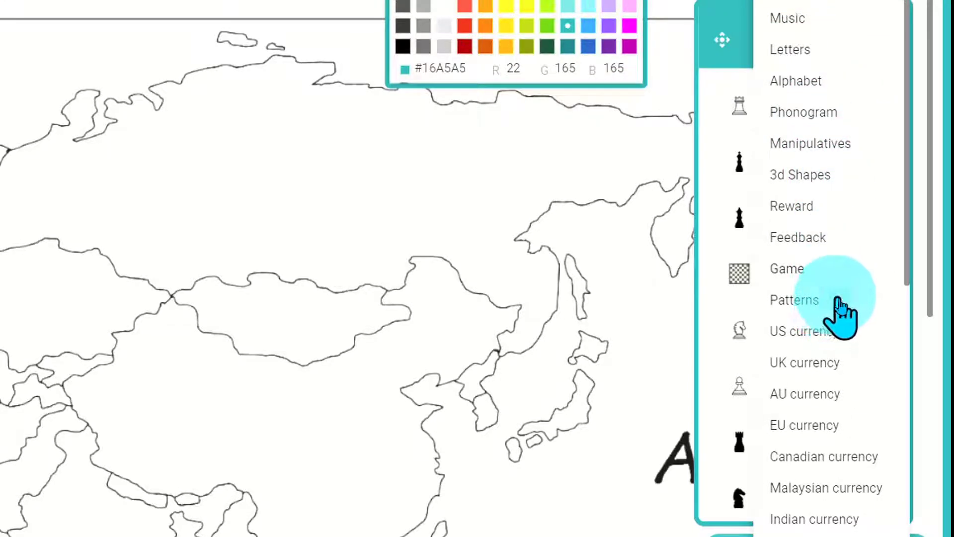
pyautogui.click(837, 298)
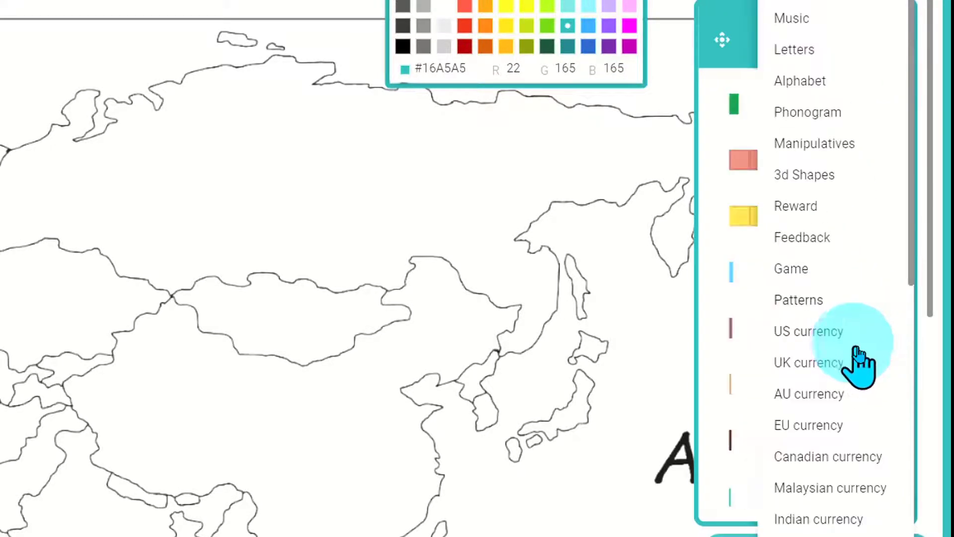
# Review the currency, science and language entries in the category list, and browse the Experiments category.
pyautogui.scroll(-3, 866, 358)
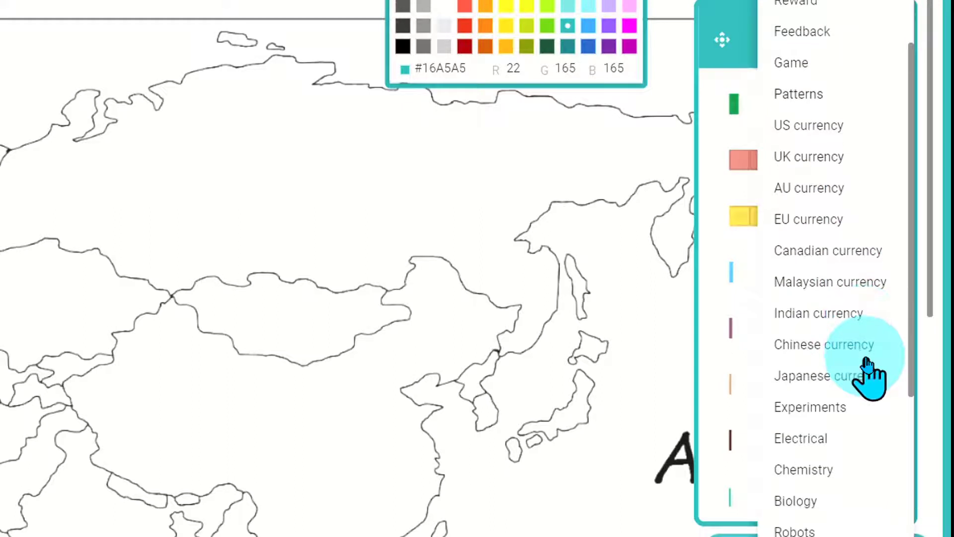
pyautogui.scroll(-2, 872, 427)
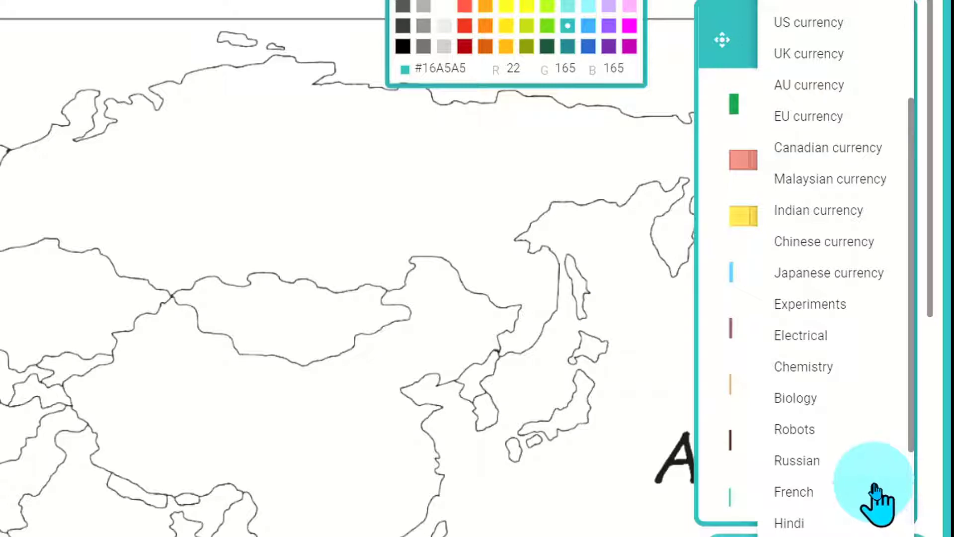
pyautogui.click(840, 305)
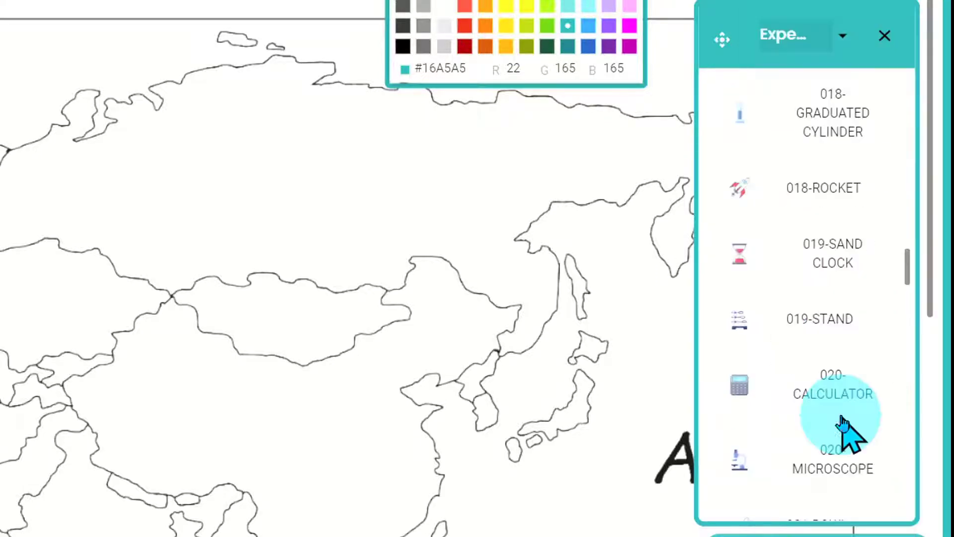
pyautogui.scroll(-5, 850, 430)
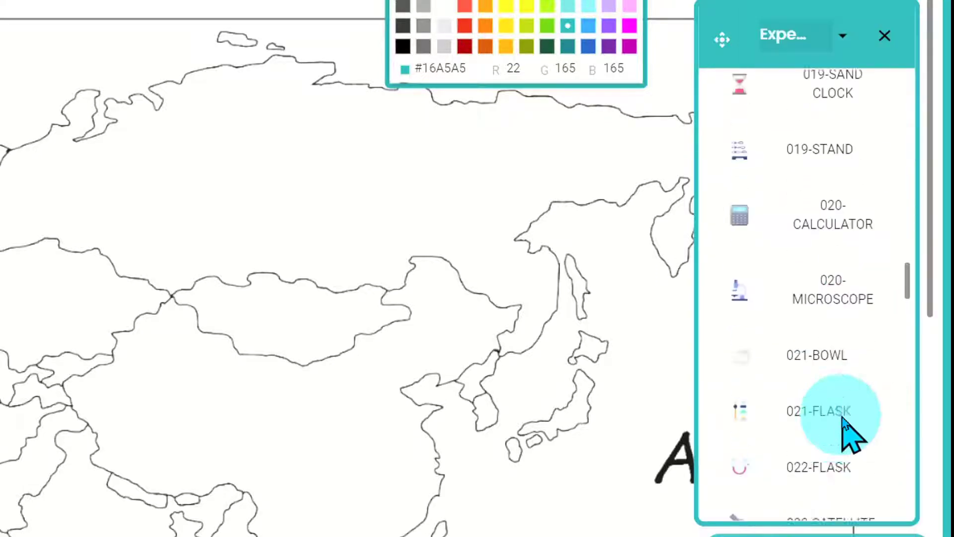
# View the Electrical category, and switch to Chemistry to look through its symbols as far as the periodic table.
pyautogui.click(820, 34)
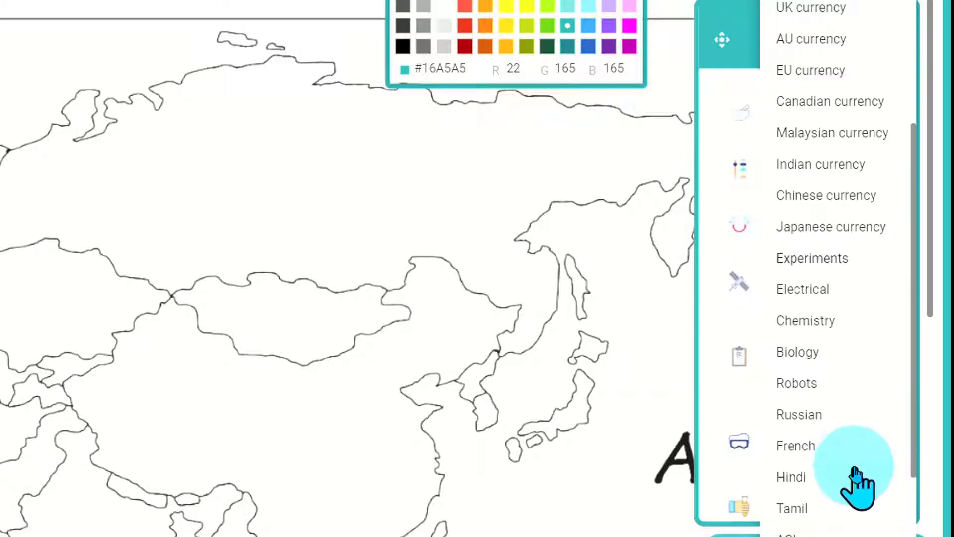
pyautogui.click(830, 294)
pyautogui.click(860, 298)
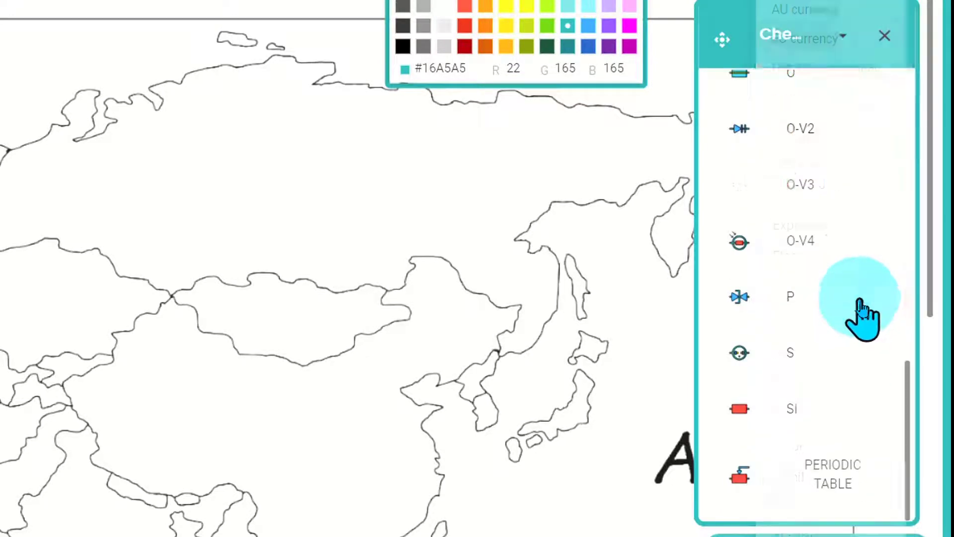
pyautogui.scroll(10, 868, 328)
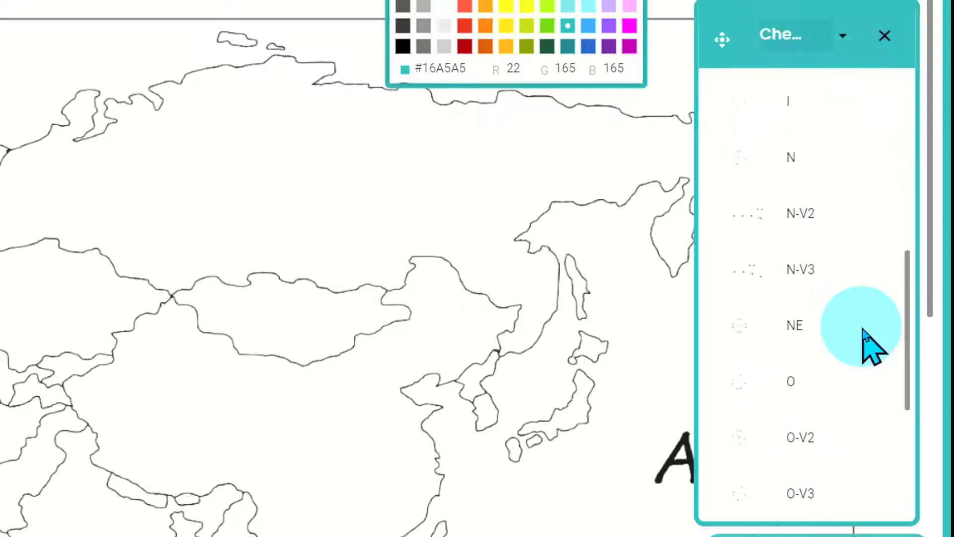
pyautogui.scroll(-5, 867, 343)
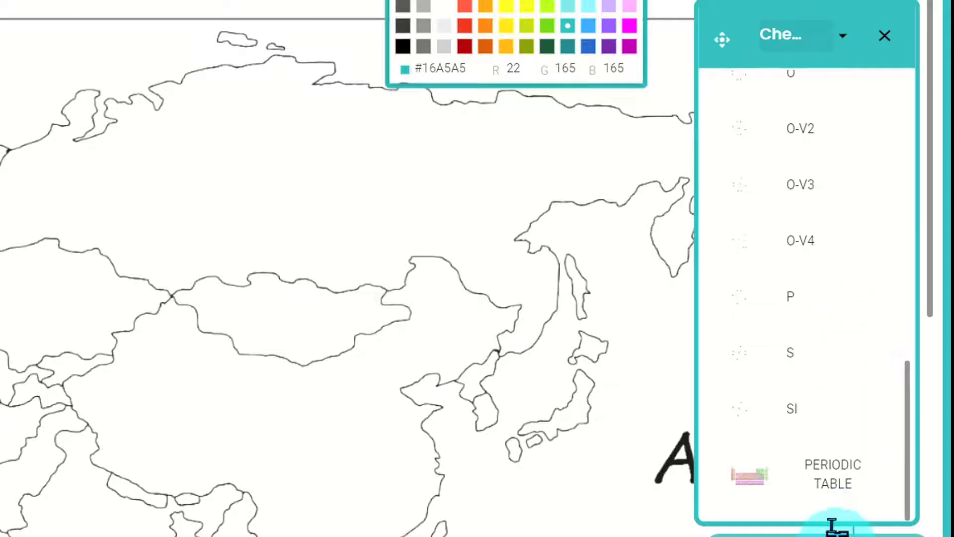
# Place the periodic table from the Chemistry category onto the board, and undo the placement.
pyautogui.moveTo(765, 478); pyautogui.dragTo(348, 392)
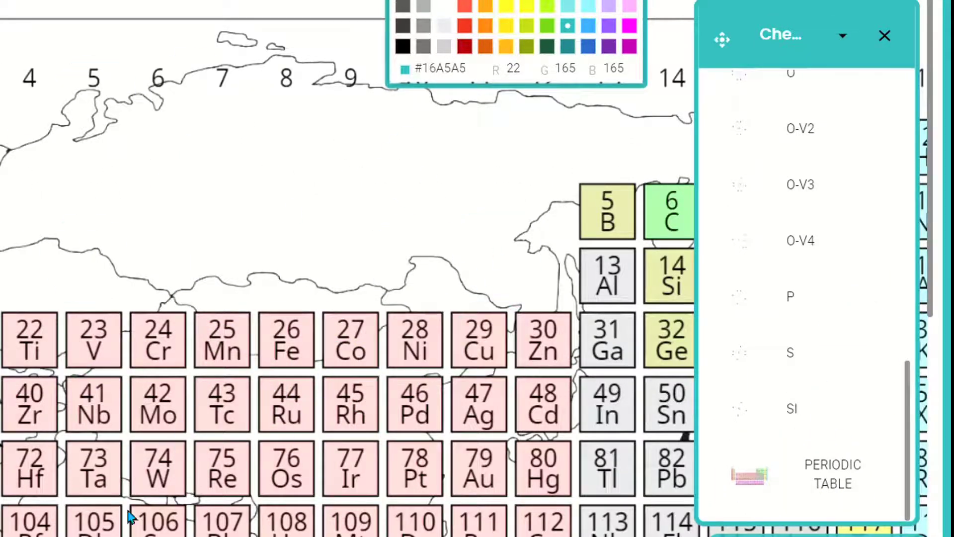
pyautogui.hotkey('ctrl', 'z')
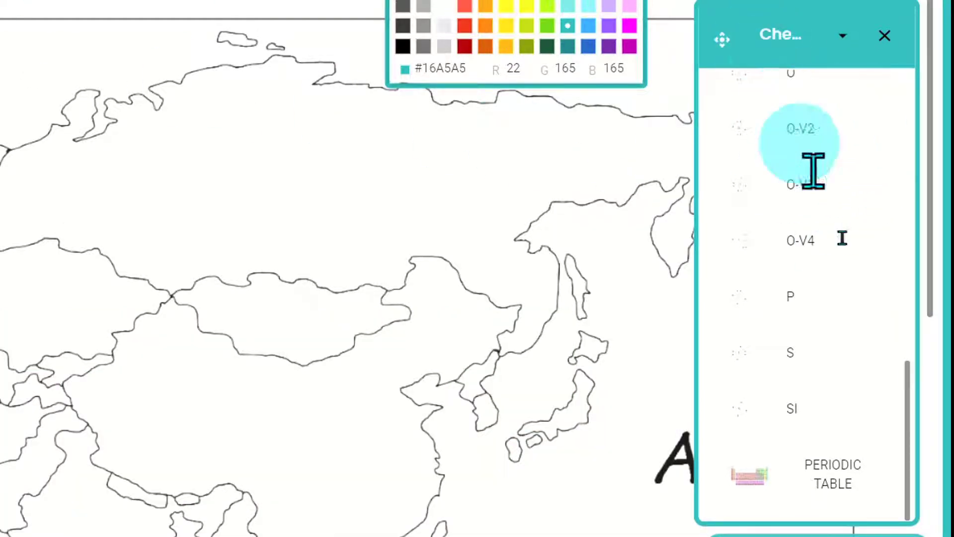
# View the Biology category, and switch to Robots to look through its figures.
pyautogui.click(820, 41)
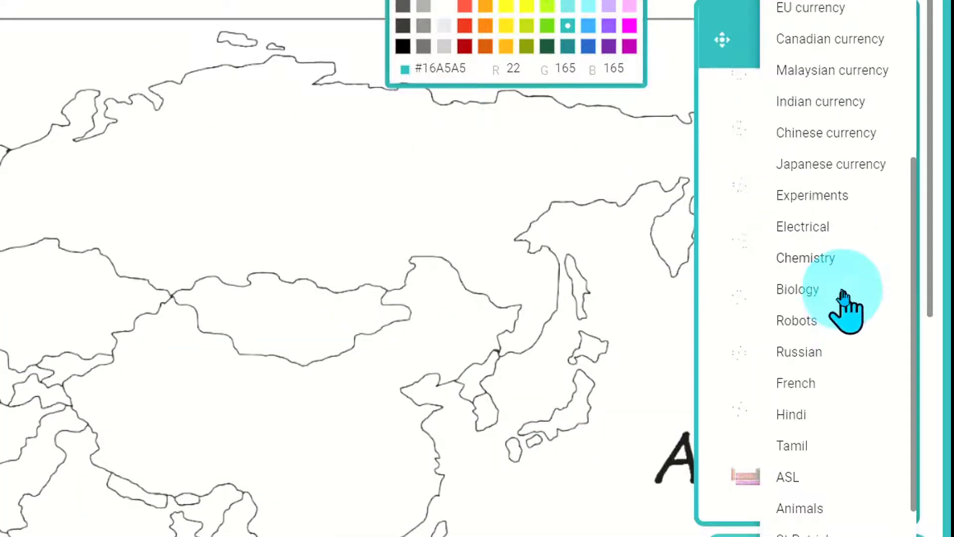
pyautogui.click(843, 291)
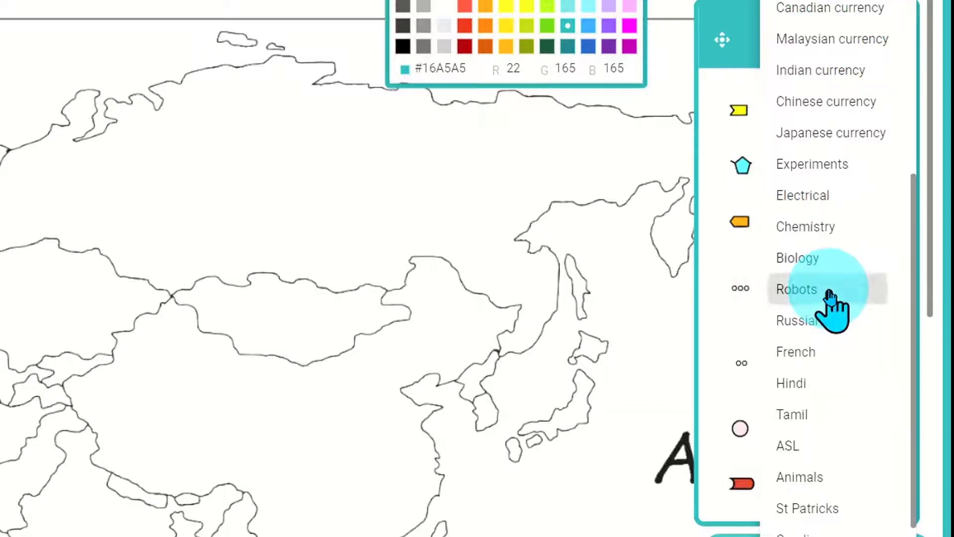
pyautogui.click(830, 291)
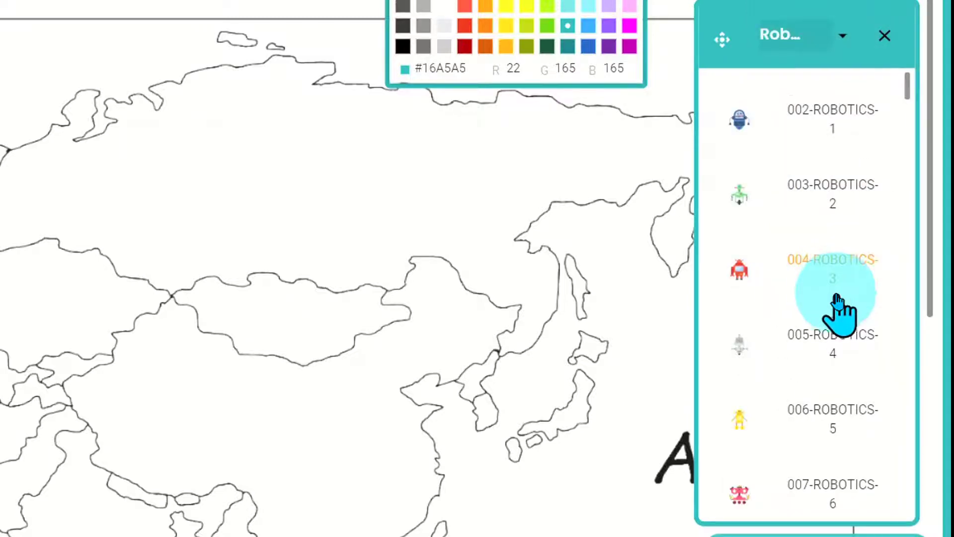
pyautogui.scroll(-5, 838, 304)
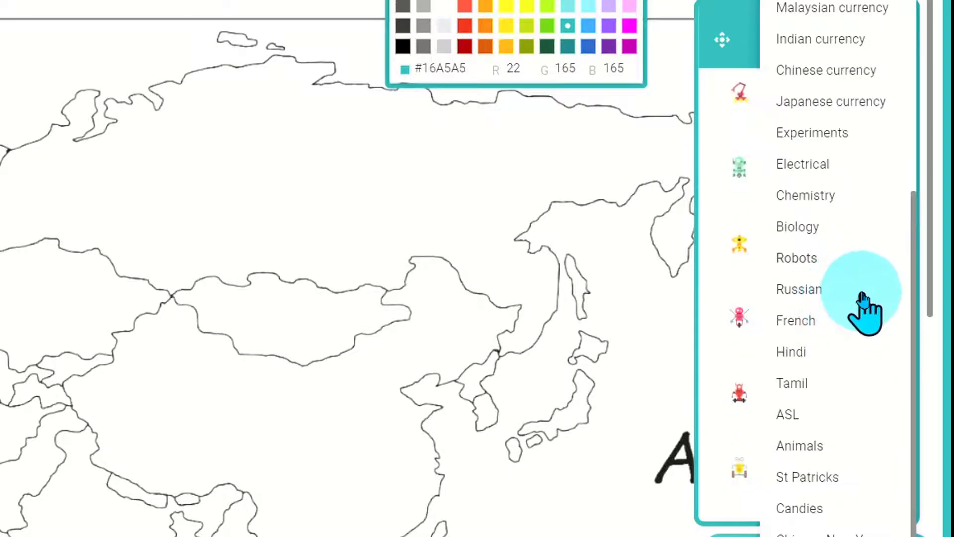
# Switch to the Emoji & Stickers category and look through its emojis.
pyautogui.scroll(-3, 885, 403)
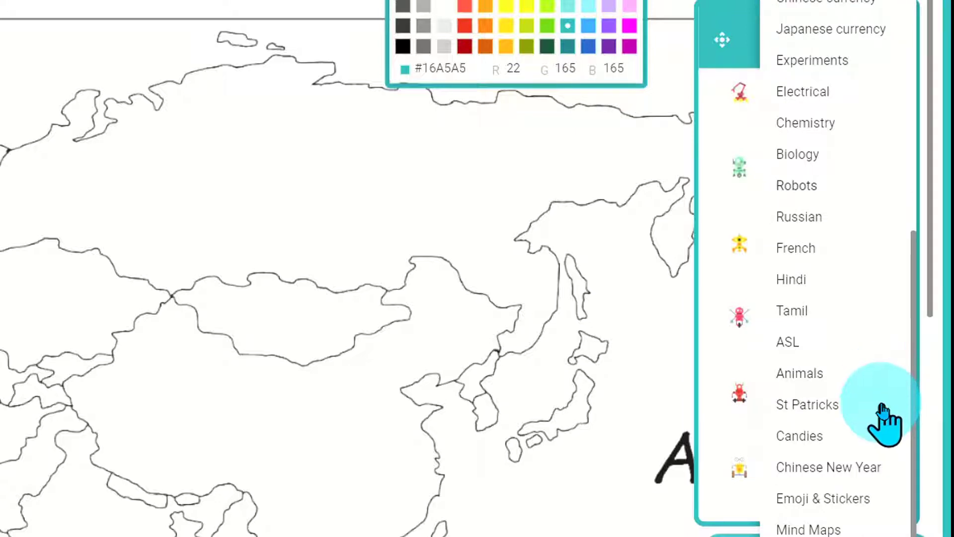
pyautogui.click(856, 500)
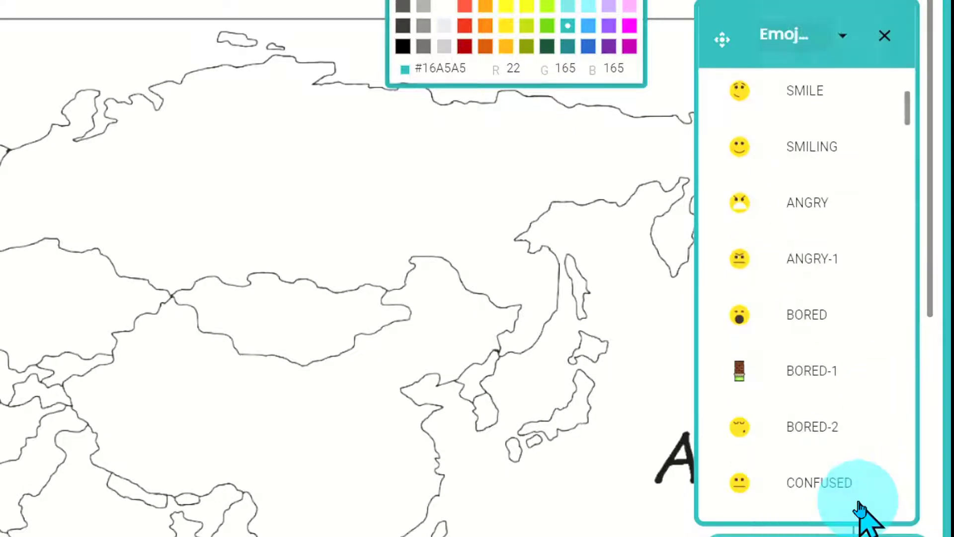
pyautogui.scroll(-6, 805, 348)
pyautogui.scroll(-10, 803, 348)
pyautogui.scroll(10, 805, 352)
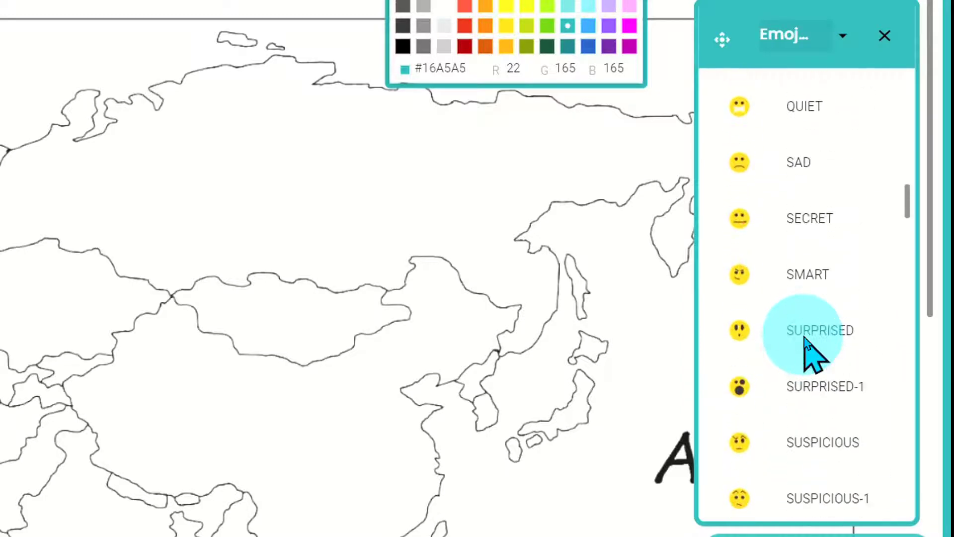
pyautogui.scroll(10, 808, 353)
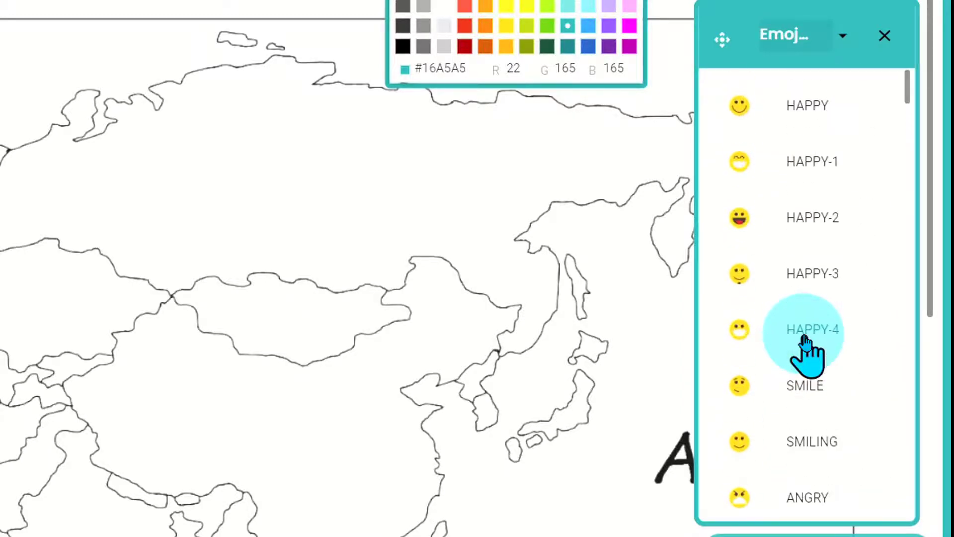
# Switch to the Mind Maps category and look over its diagram templates.
pyautogui.click(813, 38)
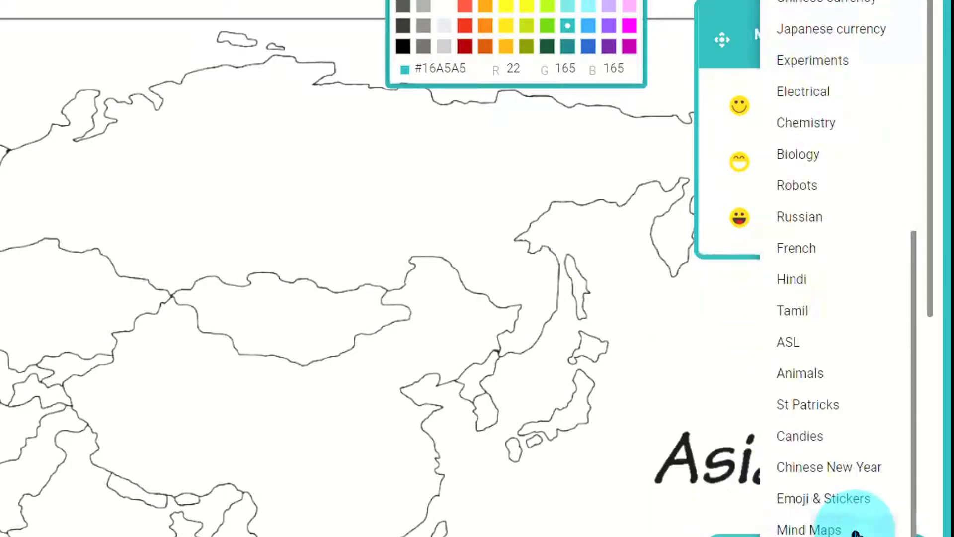
pyautogui.click(852, 486)
pyautogui.click(802, 119)
pyautogui.moveTo(824, 258); pyautogui.dragTo(795, 256)
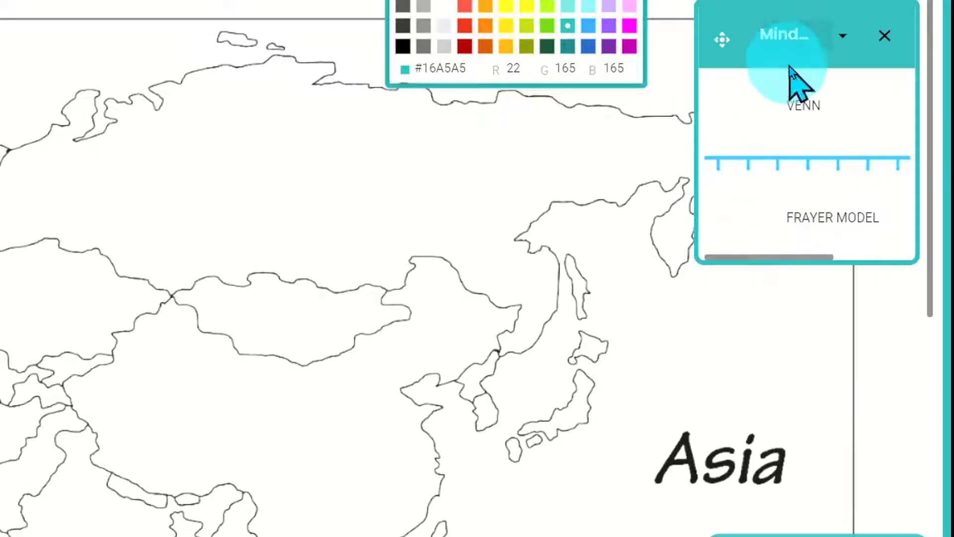
# Switch to the Widgets category to view its clocks, spinners and dice, and look back over the category list.
pyautogui.click(794, 47)
pyautogui.click(799, 525)
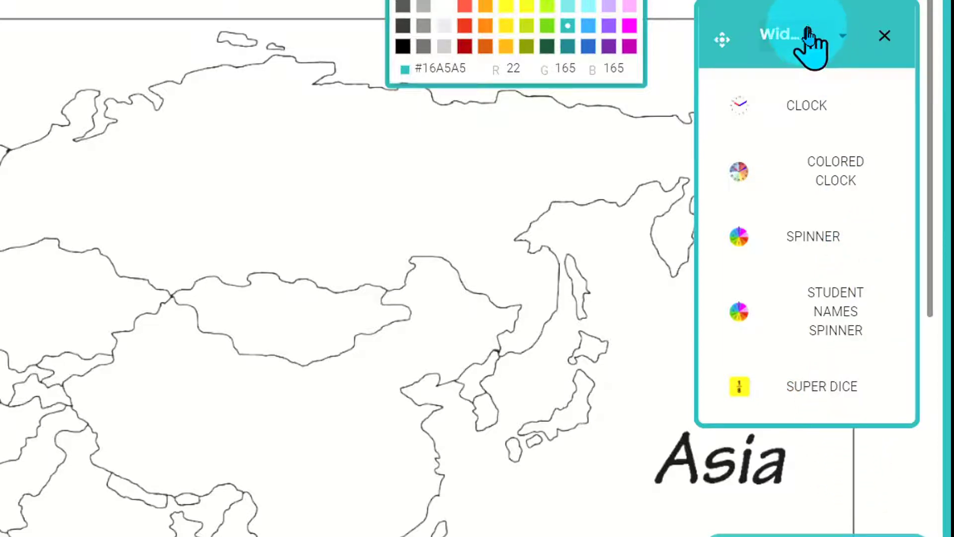
pyautogui.click(816, 40)
pyautogui.scroll(10, 874, 527)
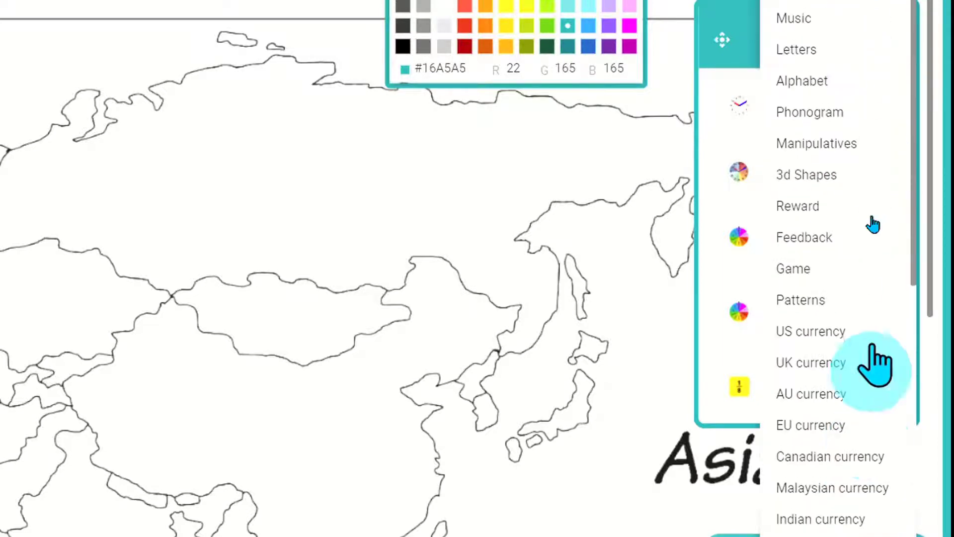
# Close the color palette and the object library to clear the board.
pyautogui.click(719, 71)
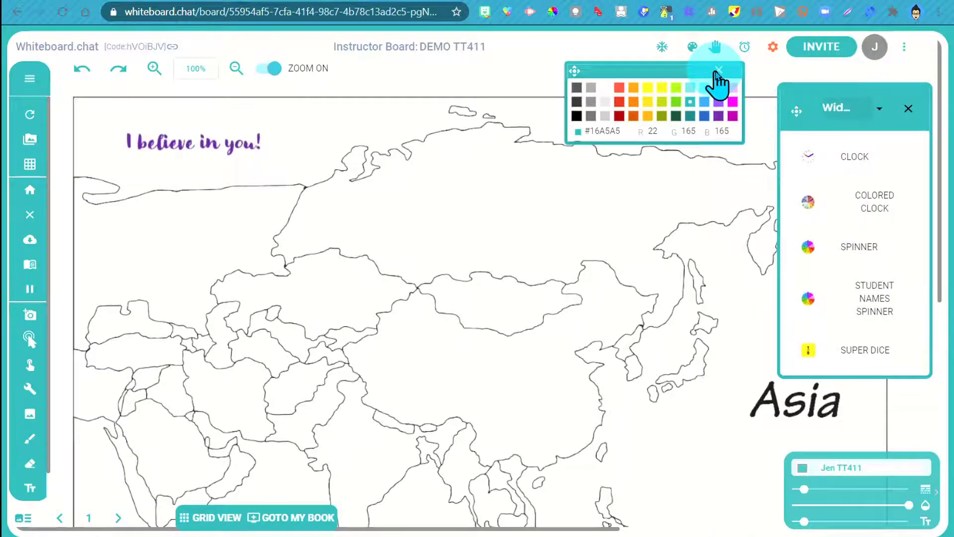
pyautogui.click(719, 71)
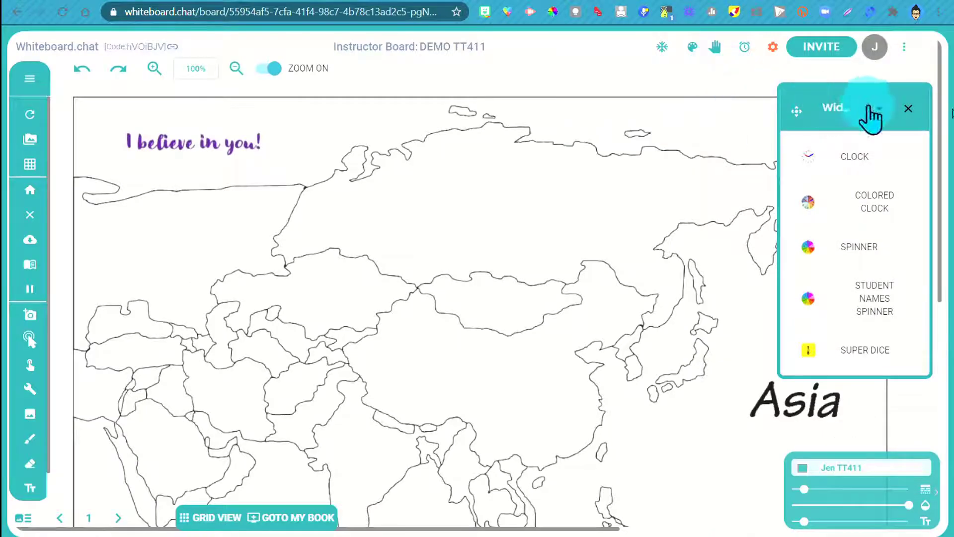
pyautogui.click(911, 110)
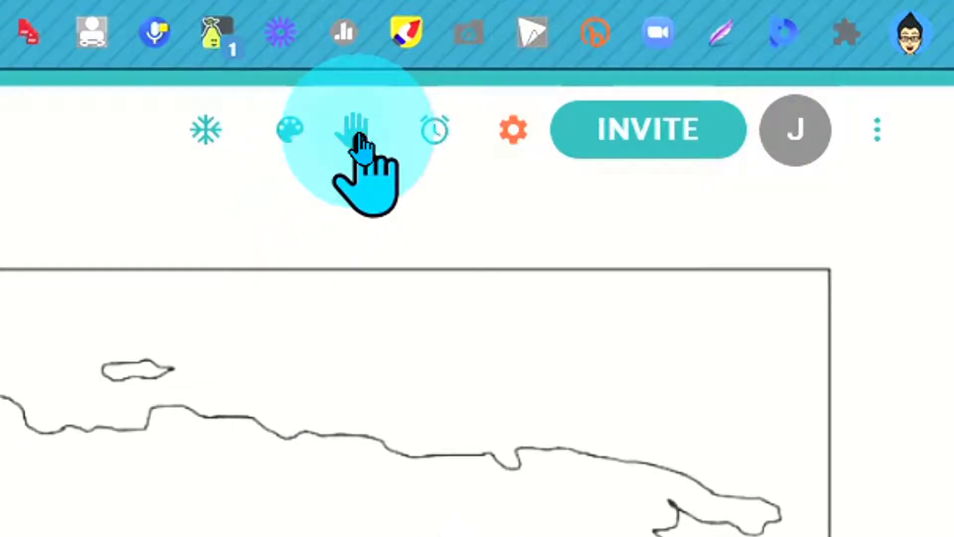
# View the timer types and auto-lock option for a new timer, and close the dialog without setting one.
pyautogui.click(440, 132)
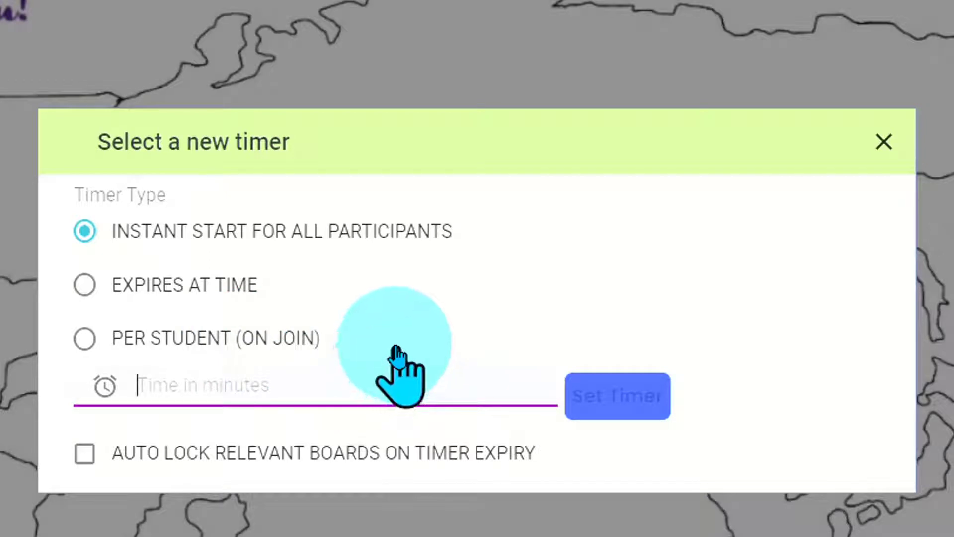
pyautogui.click(884, 143)
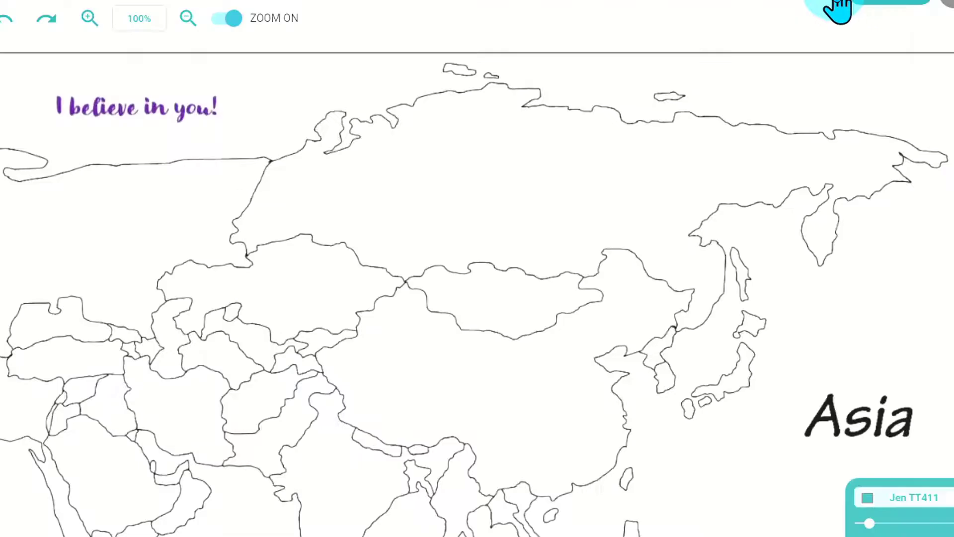
# Sign in with a Google account so the boards can be saved.
pyautogui.click(840, 25)
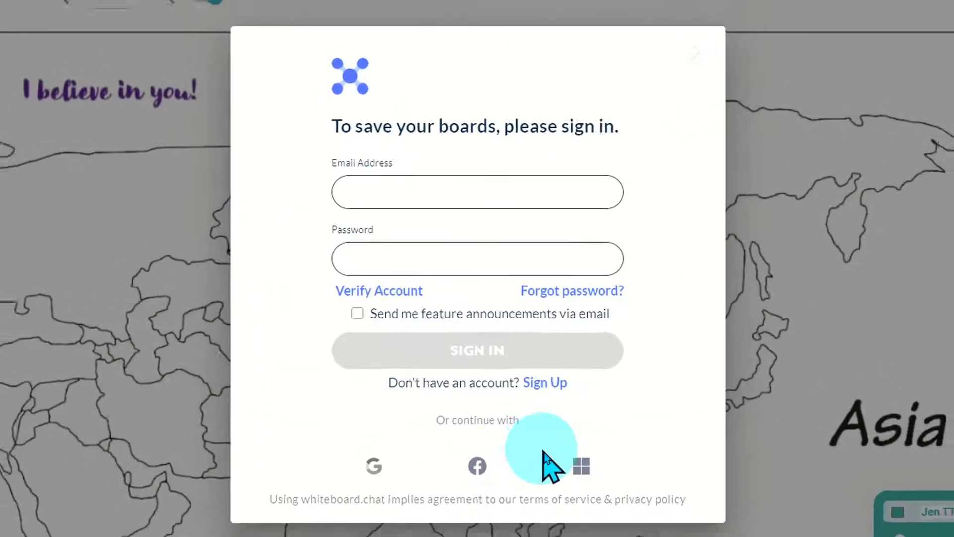
pyautogui.click(367, 478)
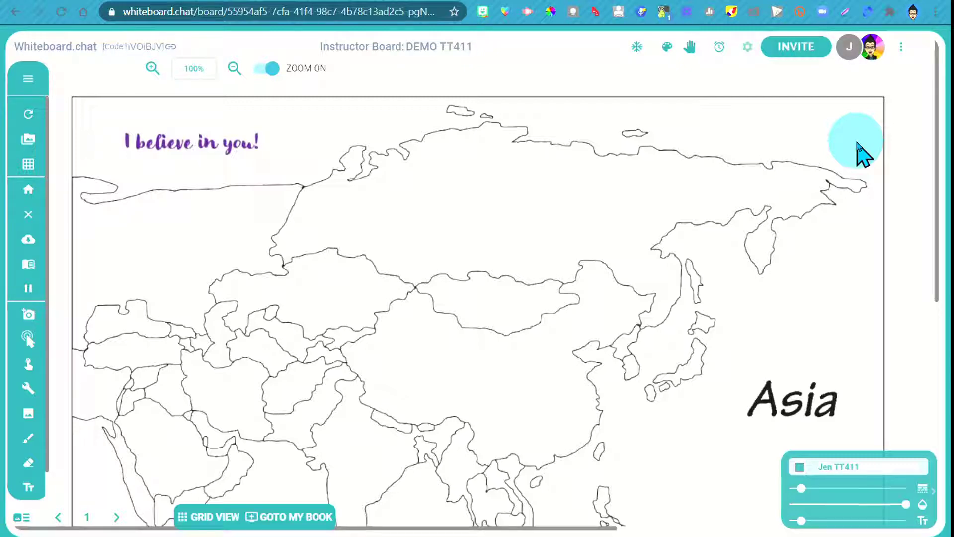
# Review the default tool and screen size choices in the board settings, keeping Brush and Default Size (2000x1280).
pyautogui.click(749, 50)
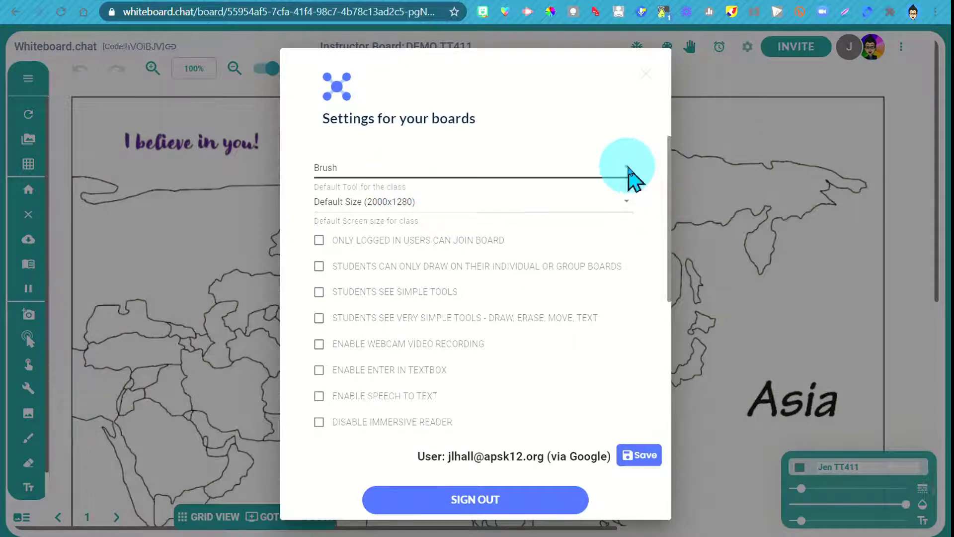
pyautogui.click(627, 169)
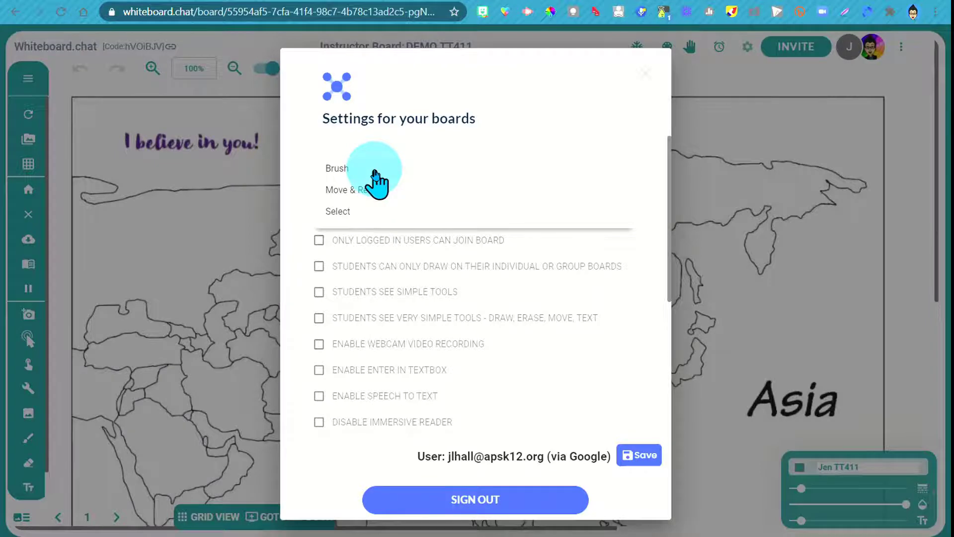
pyautogui.click(357, 171)
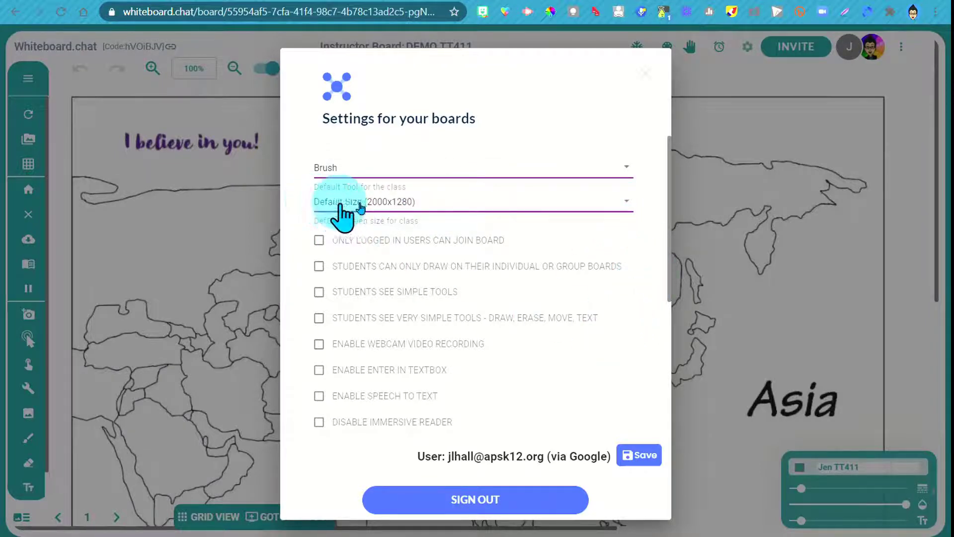
pyautogui.click(630, 208)
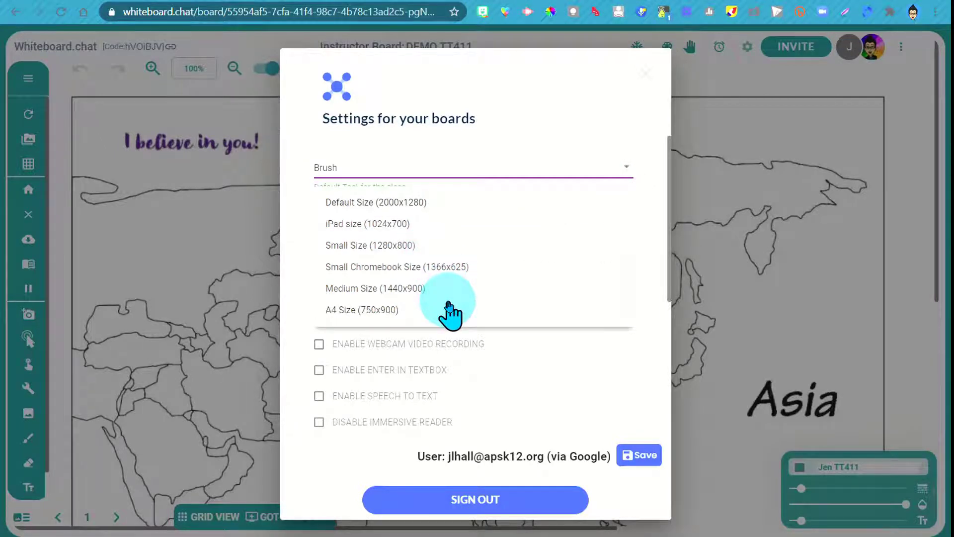
pyautogui.click(606, 199)
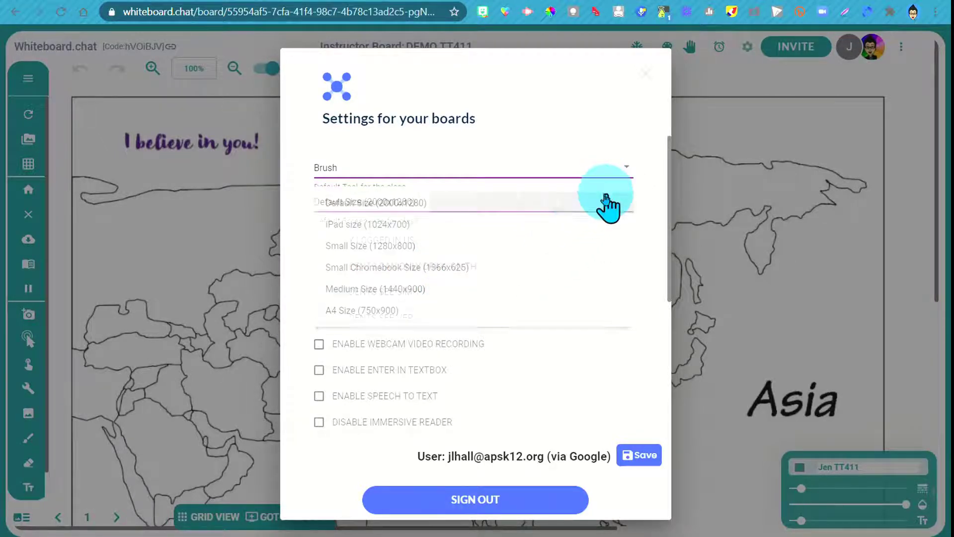
# Review the student access, tool and accessibility options in the board settings, and close the settings without saving.
pyautogui.click(319, 242)
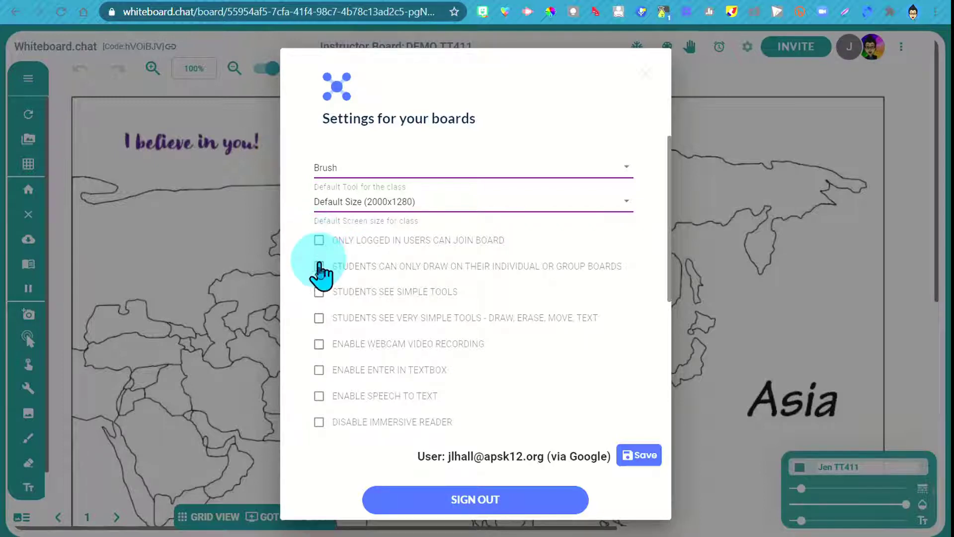
pyautogui.click(636, 332)
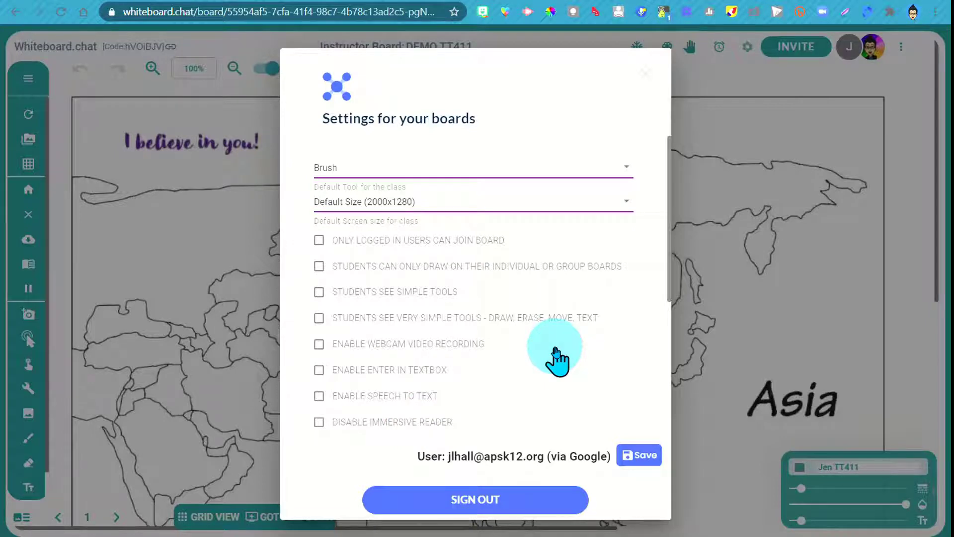
pyautogui.click(646, 75)
pyautogui.click(747, 48)
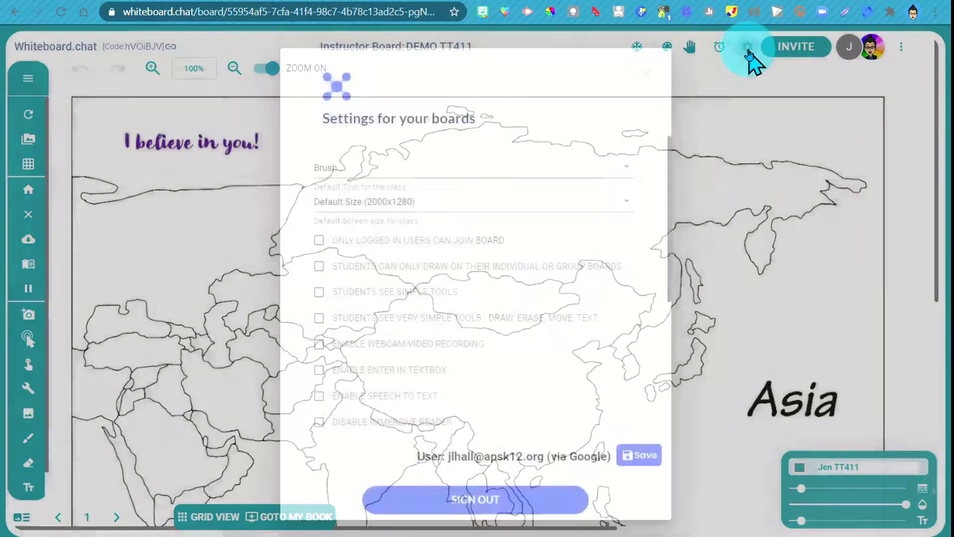
pyautogui.click(647, 76)
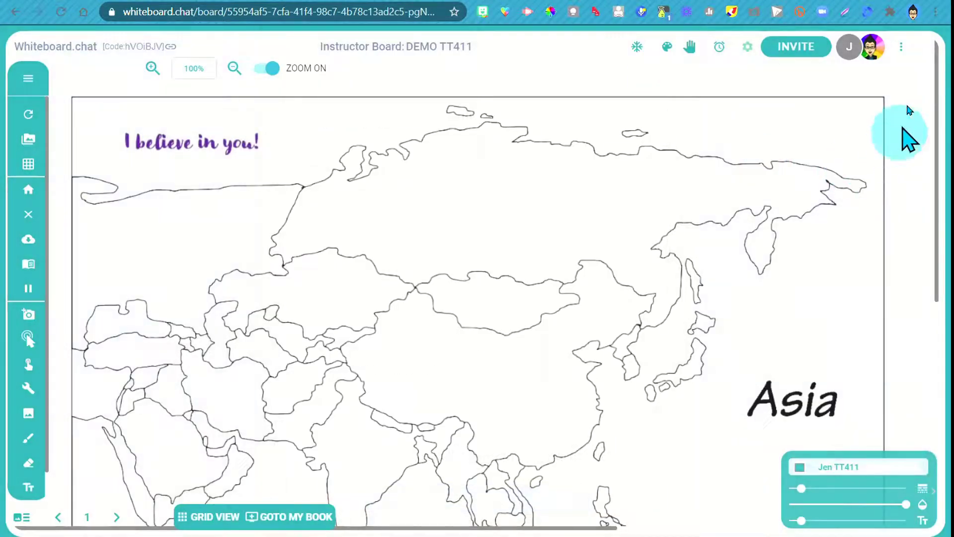
# Look over the additional board options, from Help and class boards to polls and video calls.
pyautogui.click(900, 49)
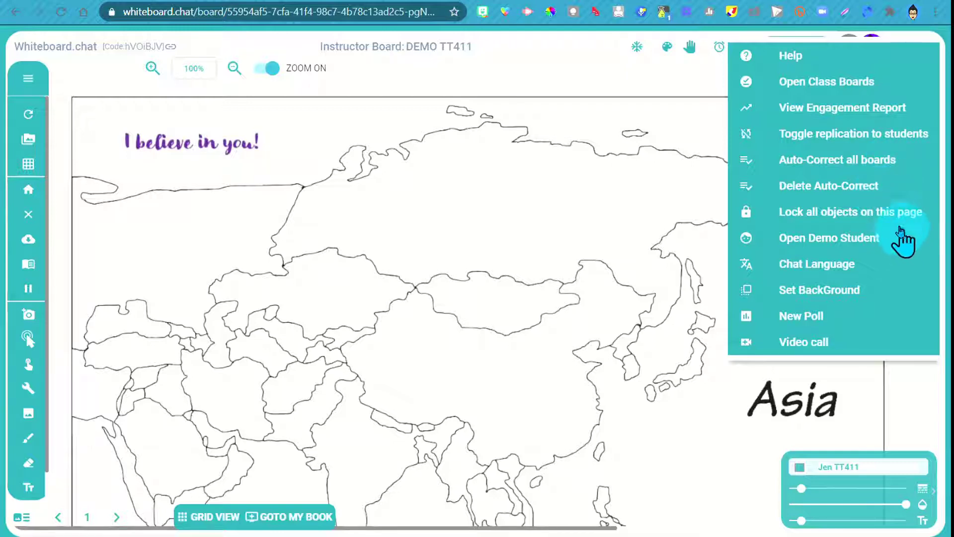
pyautogui.click(877, 248)
# Turn the zoom controls off and on again, and zoom the board in and back to 100%.
pyautogui.click(271, 69)
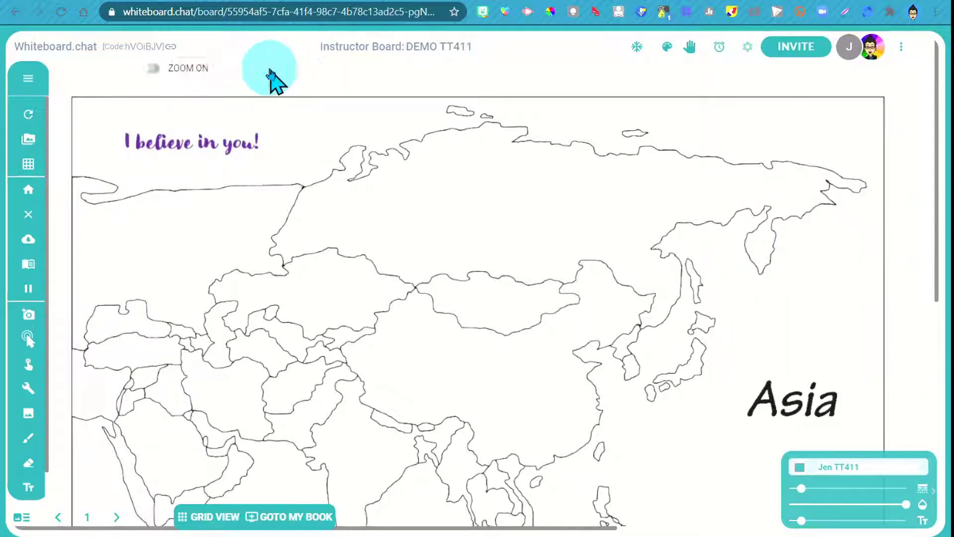
pyautogui.click(152, 69)
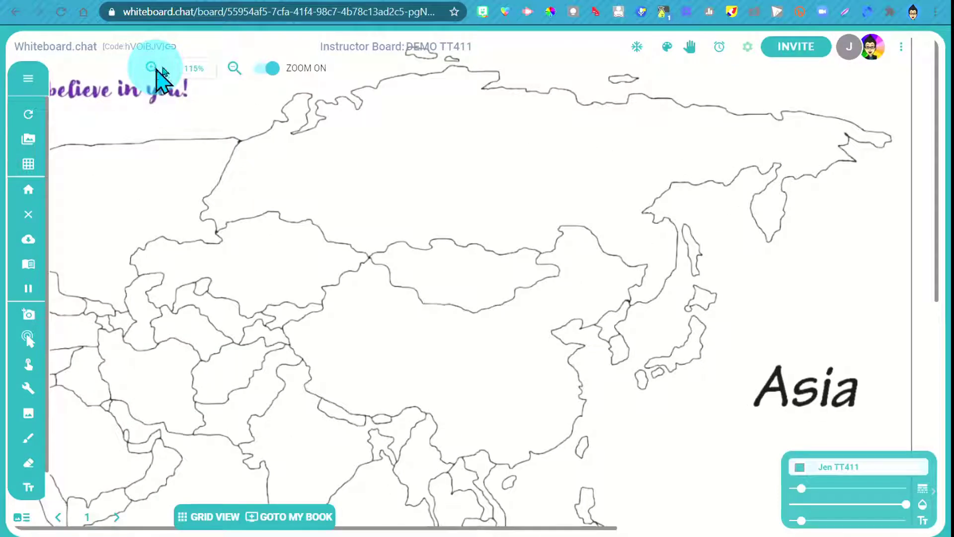
pyautogui.click(234, 68)
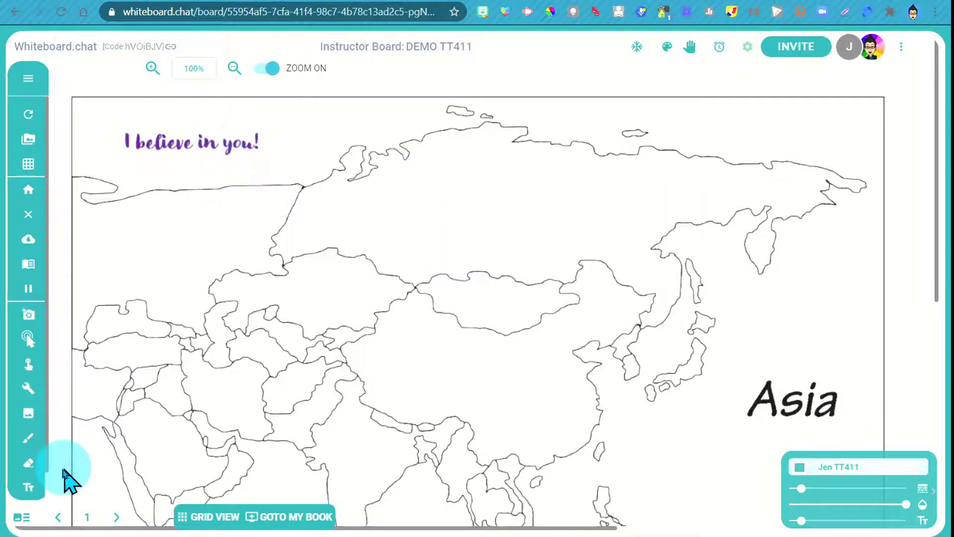
# Select the "I believe in you!" sticker on the board and view its available object actions.
pyautogui.click(31, 391)
pyautogui.click(267, 227)
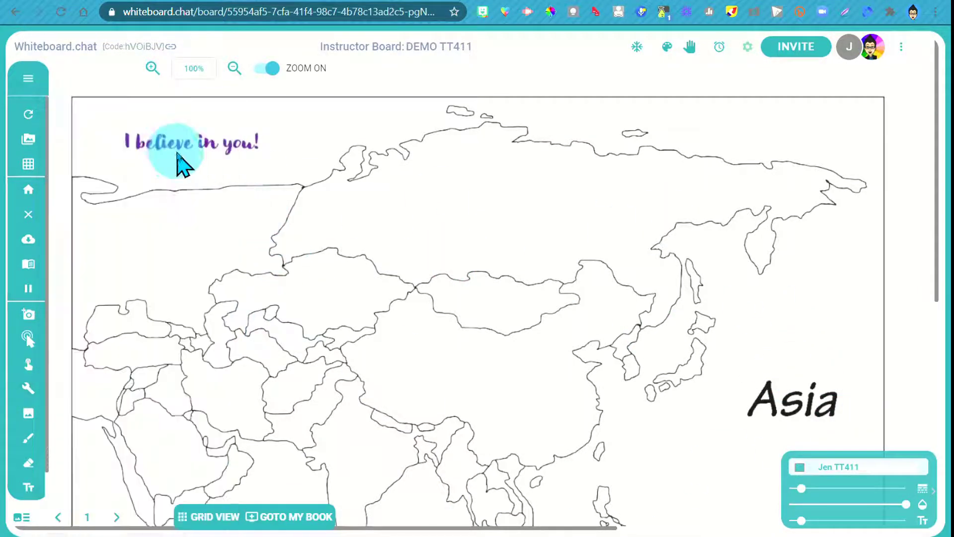
pyautogui.click(26, 368)
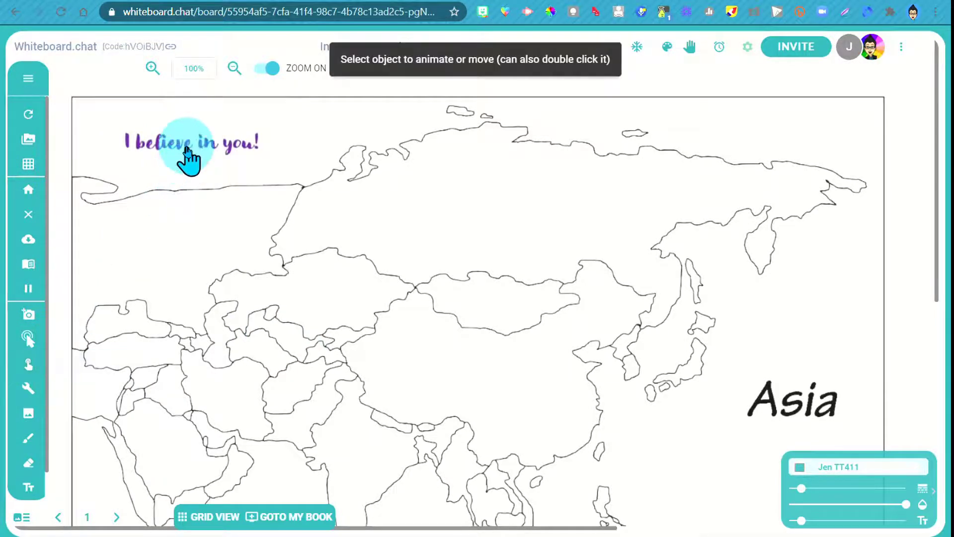
pyautogui.click(187, 149)
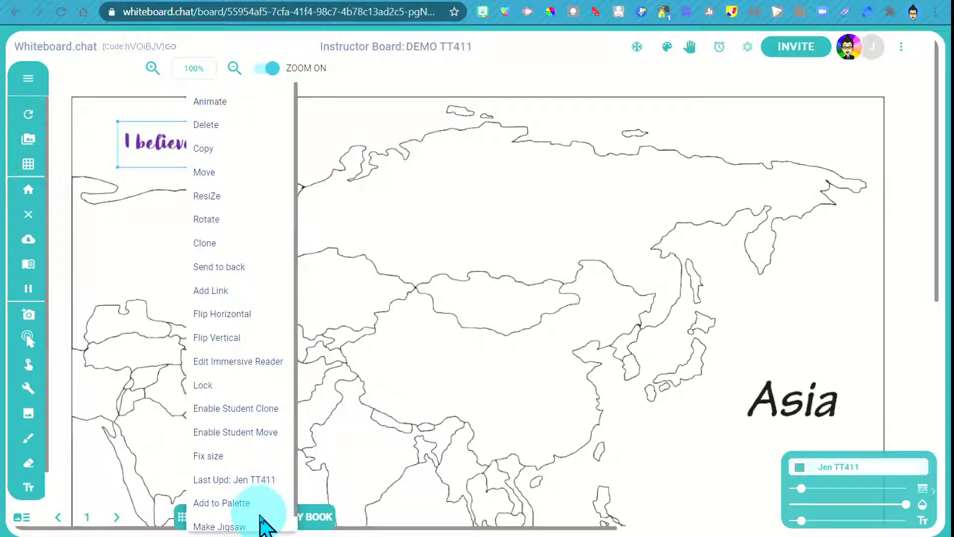
# Review the sticker's object actions and apply the Animate-Color animation to the "I believe in you!" sticker.
pyautogui.scroll(-1, 256, 511)
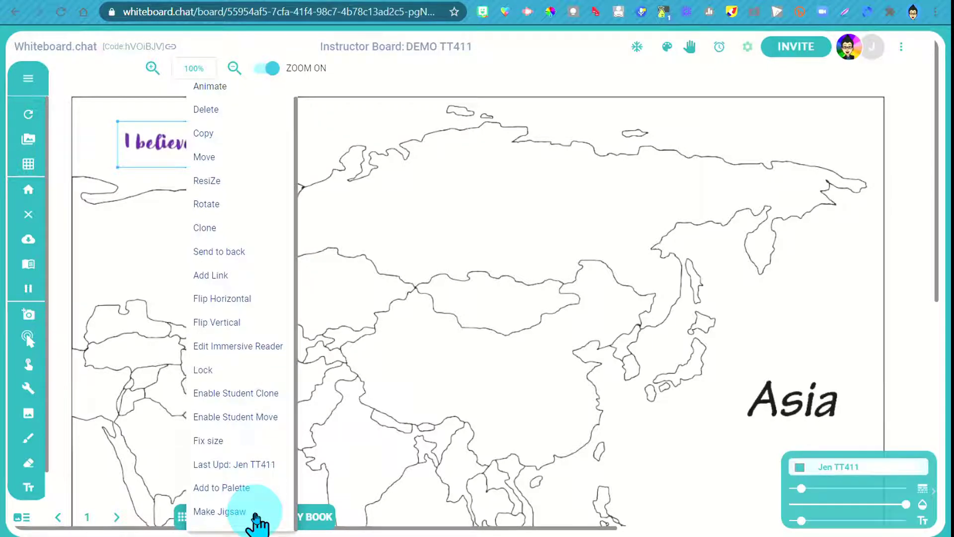
pyautogui.scroll(1, 229, 201)
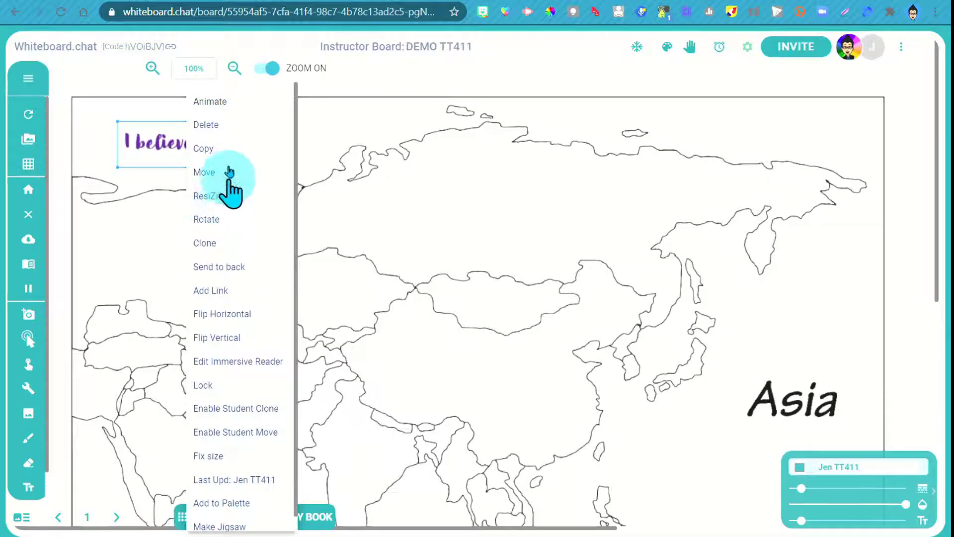
pyautogui.click(219, 102)
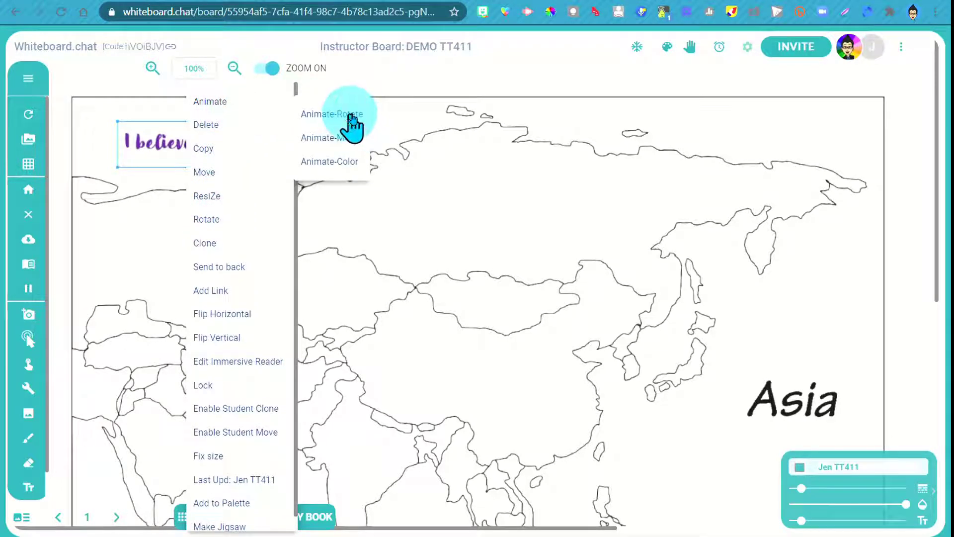
pyautogui.click(342, 164)
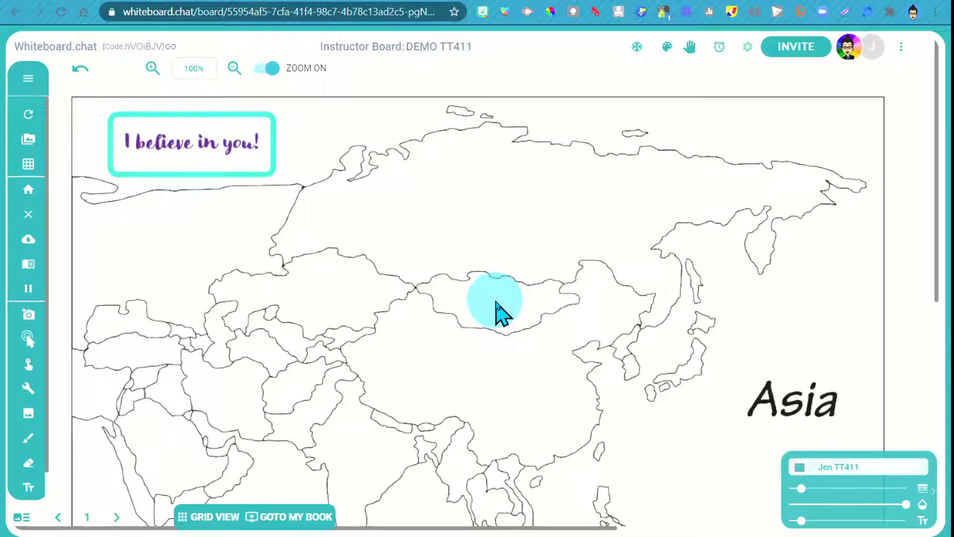
# Pause the board's animations, play them again, and pause them once more.
pyautogui.click(30, 294)
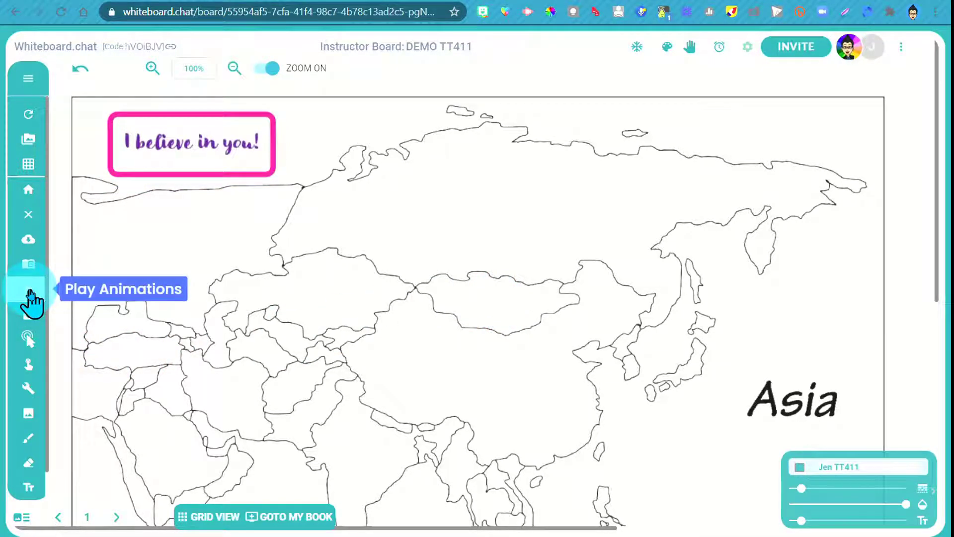
pyautogui.click(30, 296)
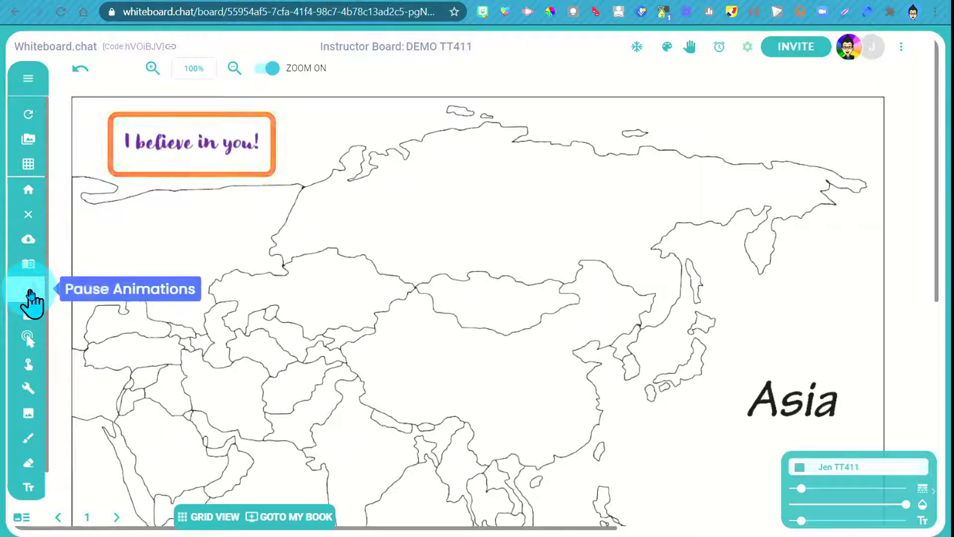
pyautogui.click(31, 295)
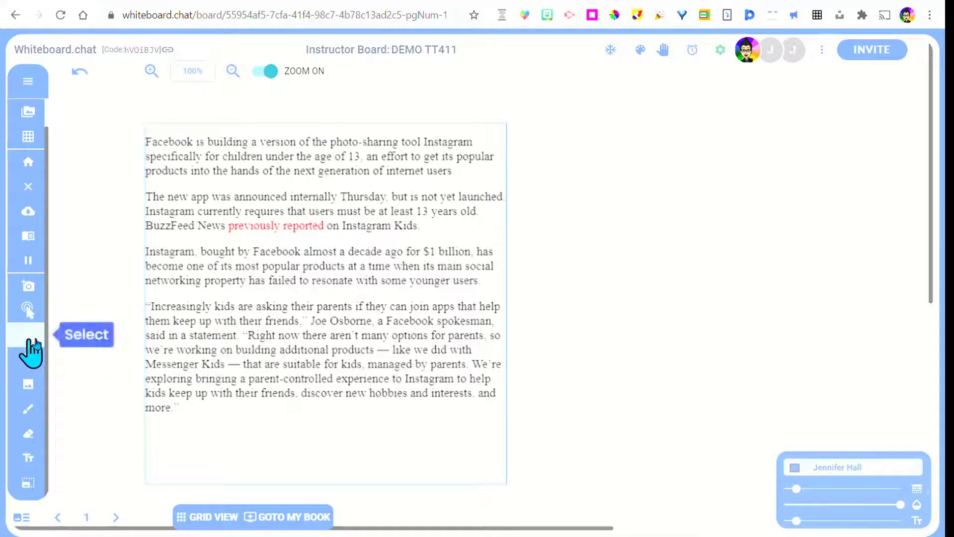
# Open the news article text in Immersive Reader and play its opening line aloud, pausing after a few words.
pyautogui.click(28, 346)
pyautogui.click(263, 288)
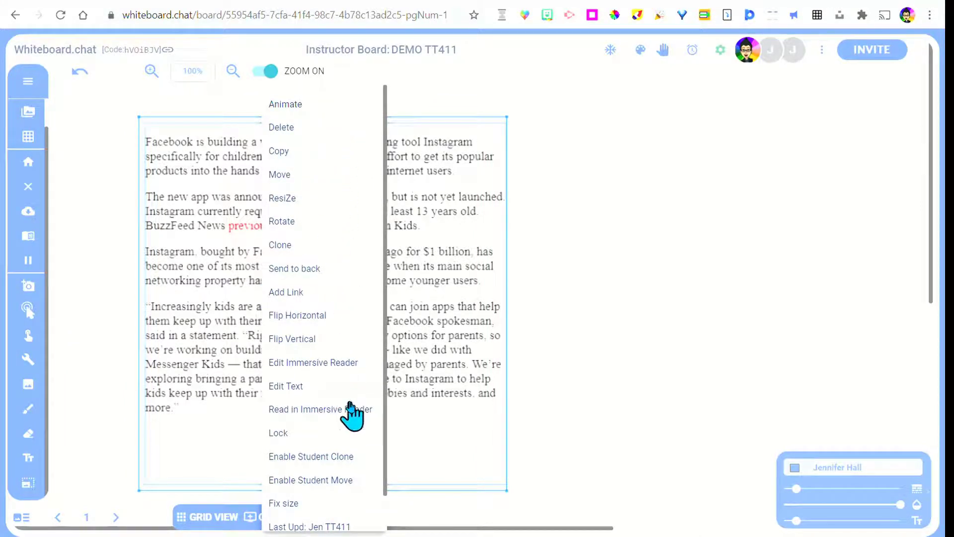
pyautogui.click(351, 412)
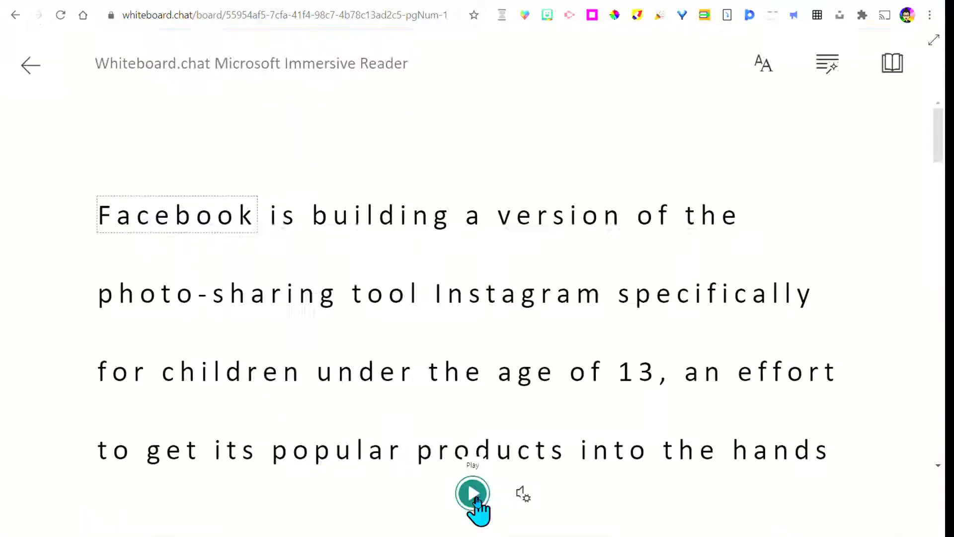
pyautogui.click(475, 496)
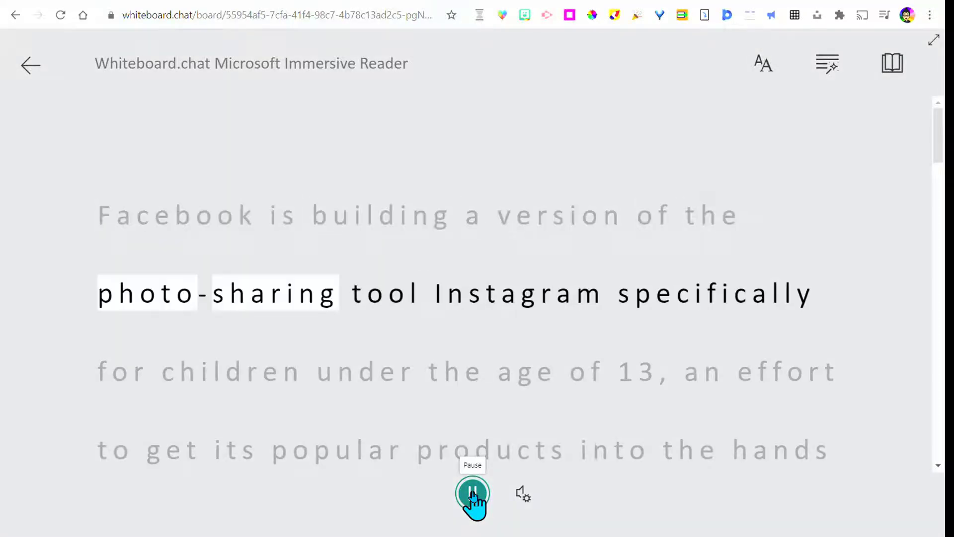
pyautogui.click(474, 495)
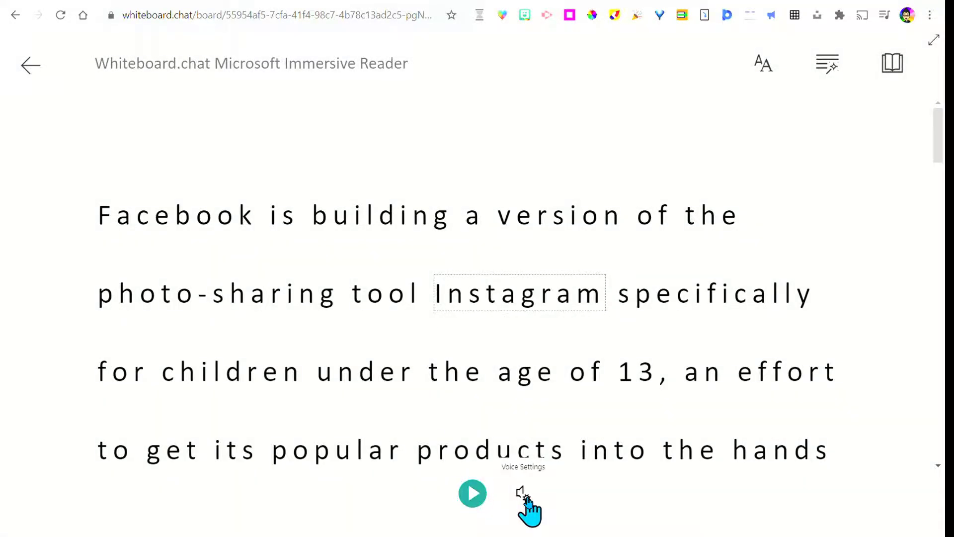
# Look over the voice speed and voice selection settings of the reader and close them.
pyautogui.click(527, 499)
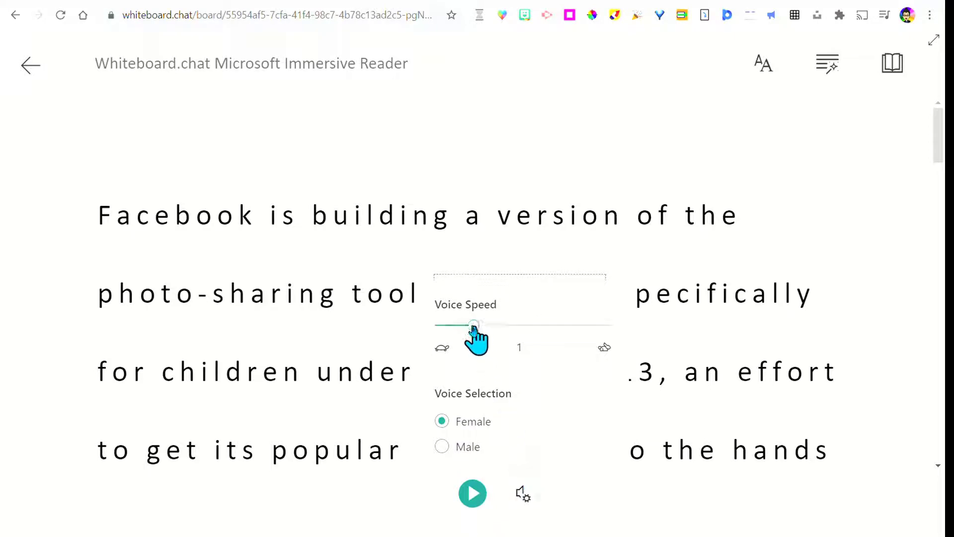
pyautogui.moveTo(473, 327)
pyautogui.mouseDown()
pyautogui.moveTo(458, 327)
pyautogui.moveTo(480, 328)
pyautogui.mouseUp()
pyautogui.click(770, 370)
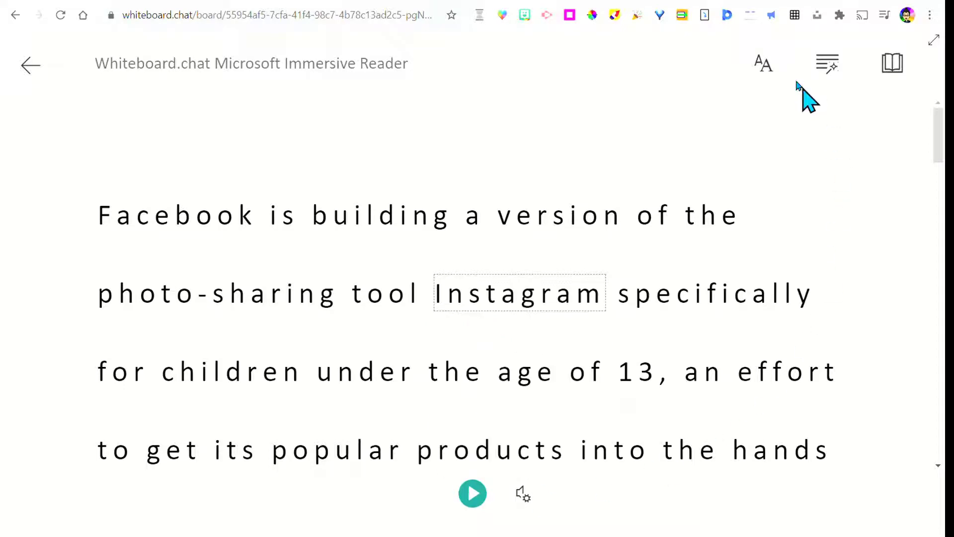
# Try the reader's text size, spacing and Comic Sans options, keep increased spacing on, and set the font to Sitka.
pyautogui.click(766, 63)
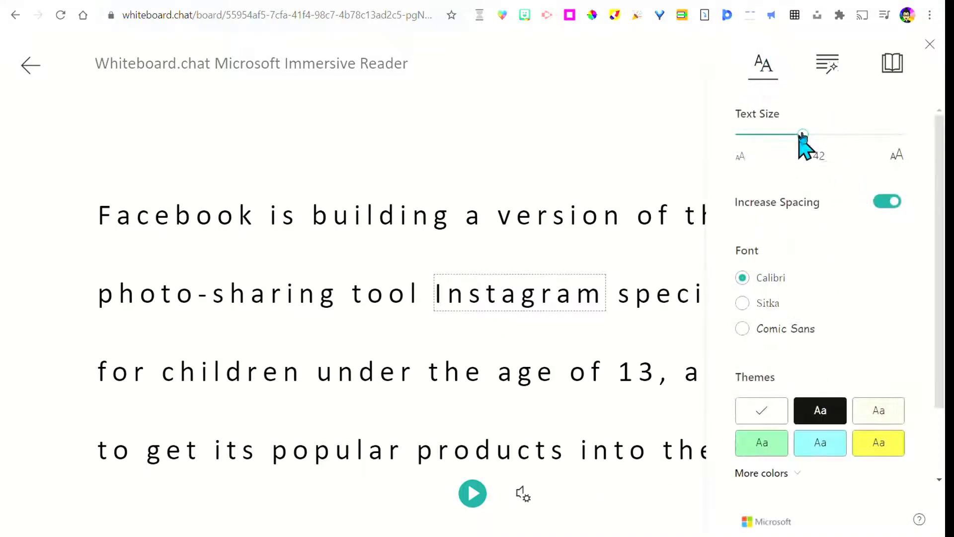
pyautogui.moveTo(802, 134)
pyautogui.mouseDown()
pyautogui.moveTo(770, 134)
pyautogui.moveTo(798, 134)
pyautogui.mouseUp()
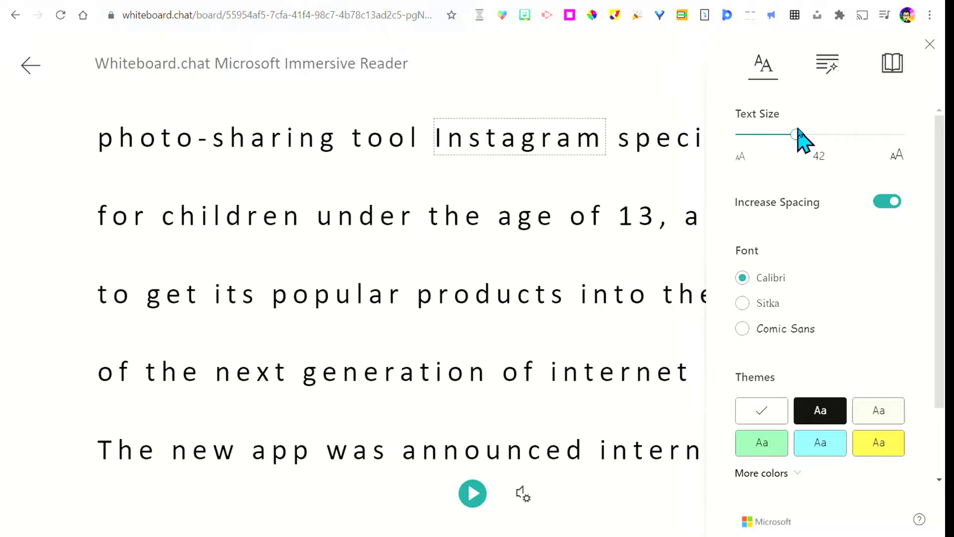
pyautogui.click(881, 203)
pyautogui.click(881, 203)
pyautogui.click(743, 304)
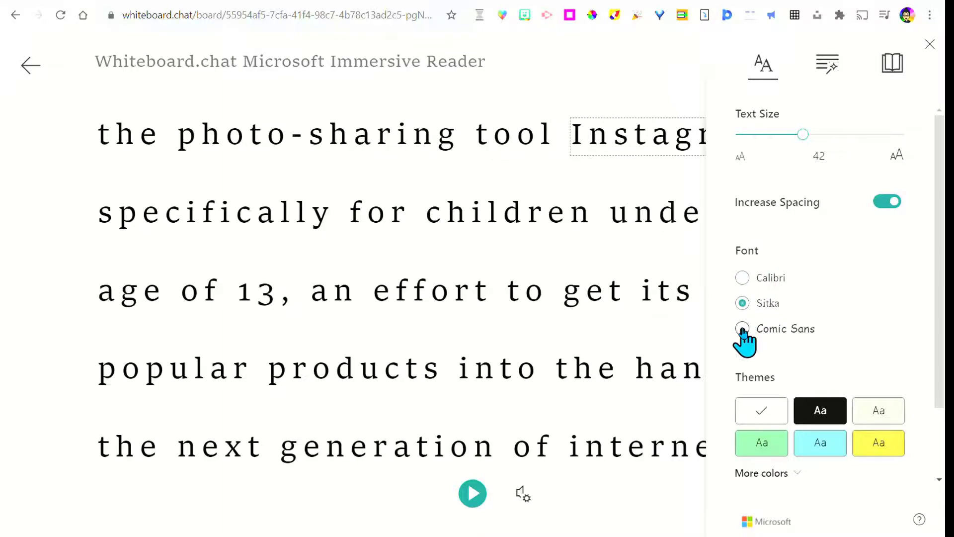
pyautogui.click(742, 329)
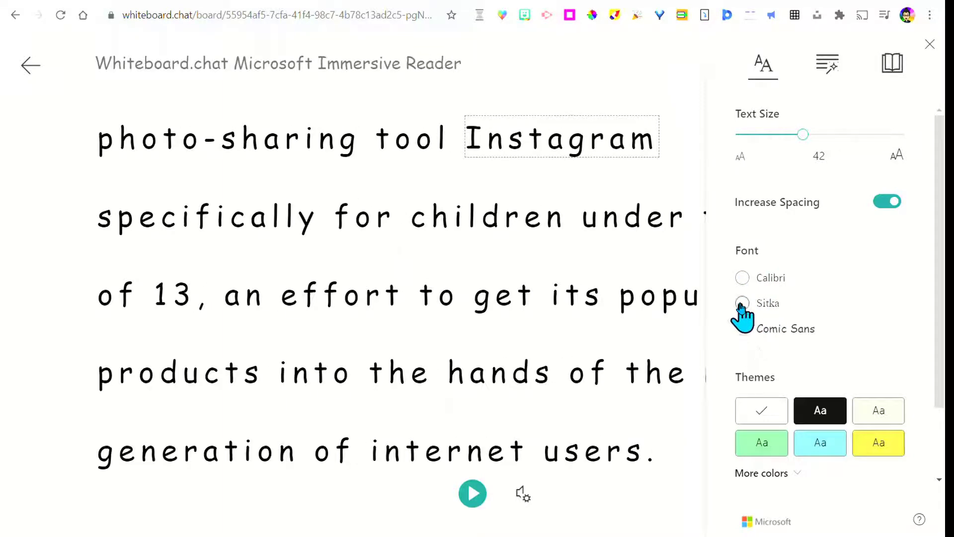
pyautogui.click(743, 303)
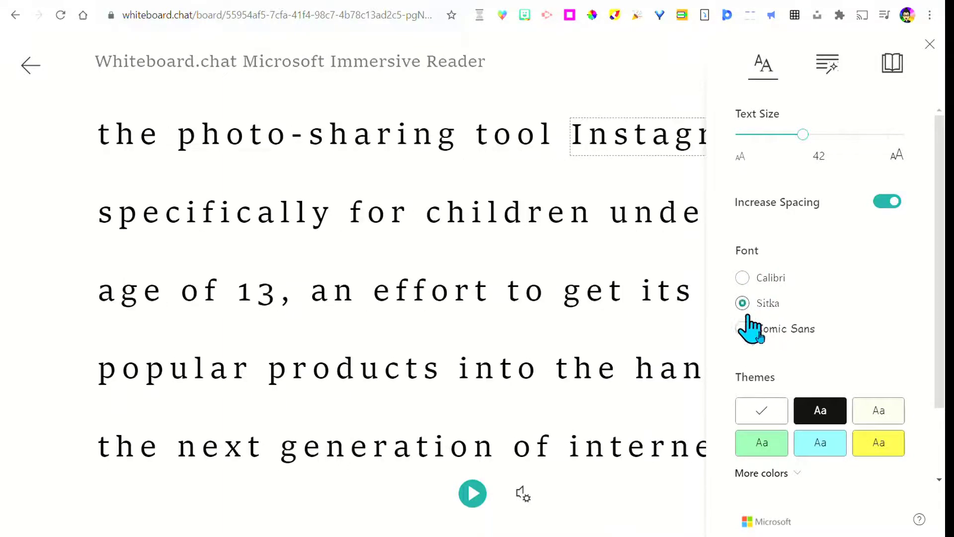
# Preview the black, off-white and light blue reader themes and apply the yellow theme.
pyautogui.click(809, 415)
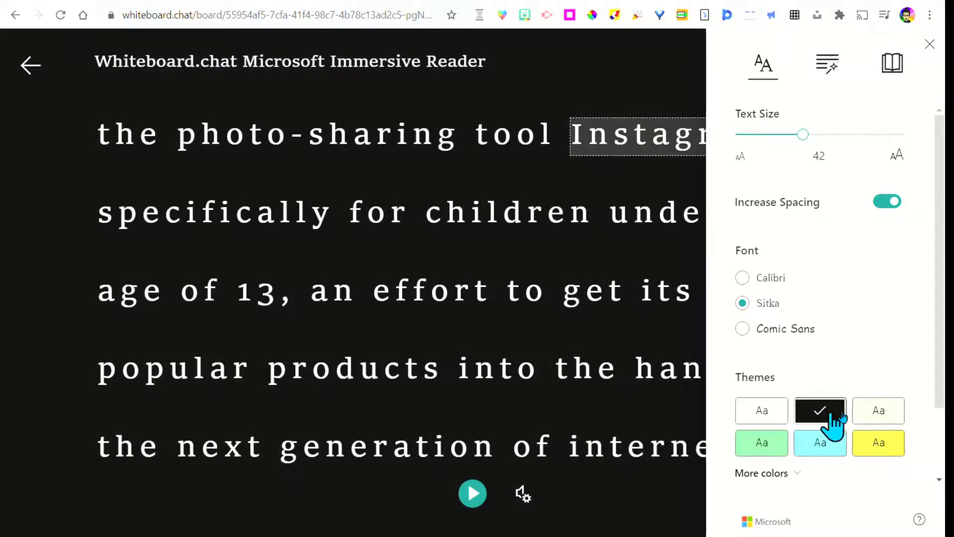
pyautogui.click(871, 414)
pyautogui.click(832, 450)
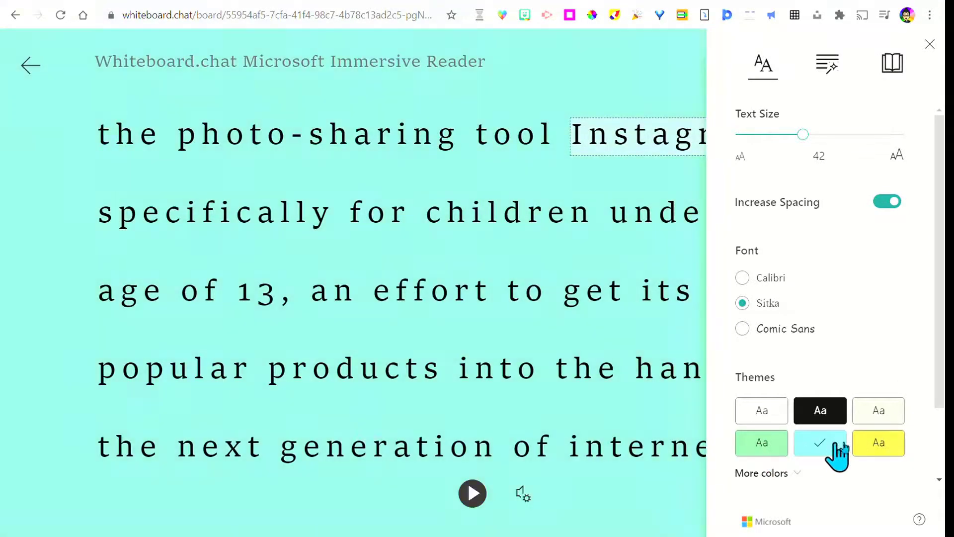
pyautogui.click(872, 444)
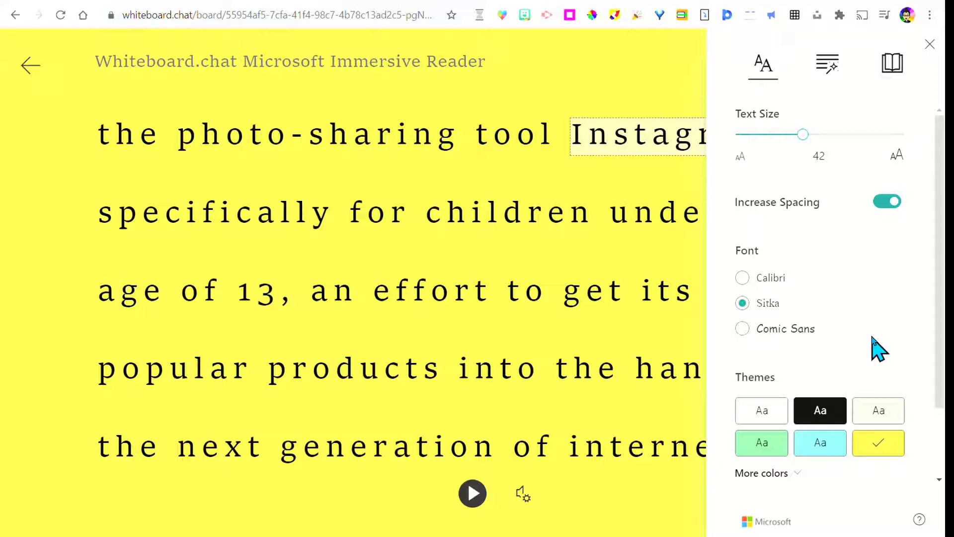
# Try syllable division with noun, verb, adjective and adverb highlighting and labels, and switch all of these grammar options off again.
pyautogui.click(826, 67)
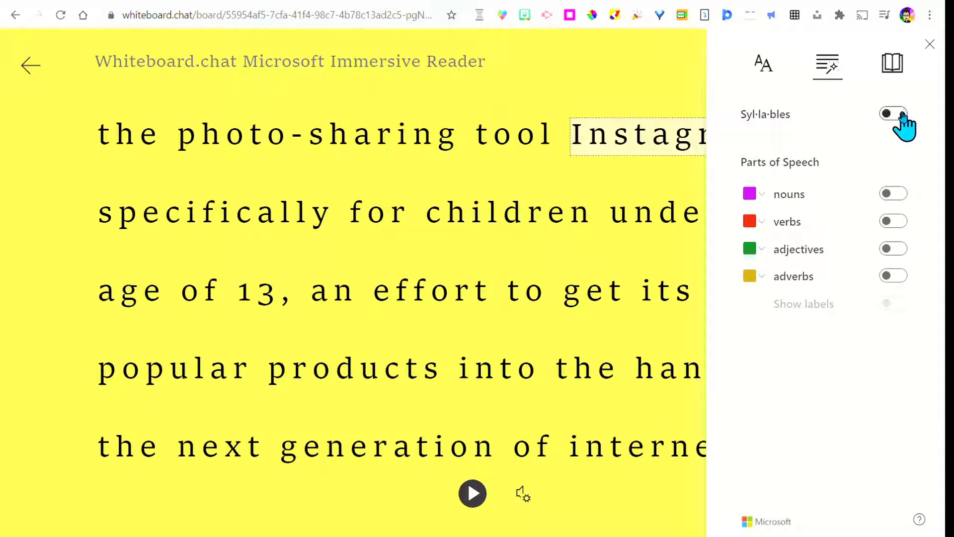
pyautogui.click(901, 115)
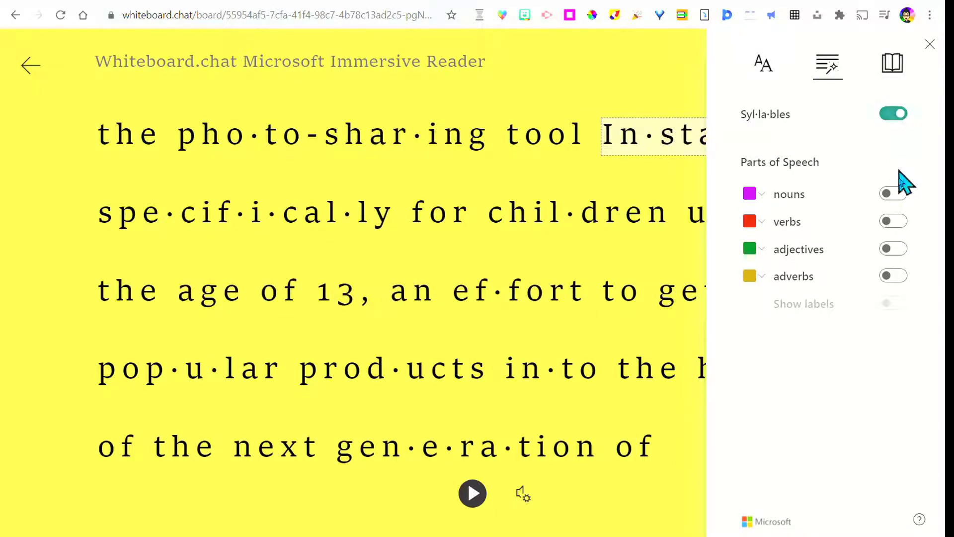
pyautogui.click(898, 194)
pyautogui.click(895, 221)
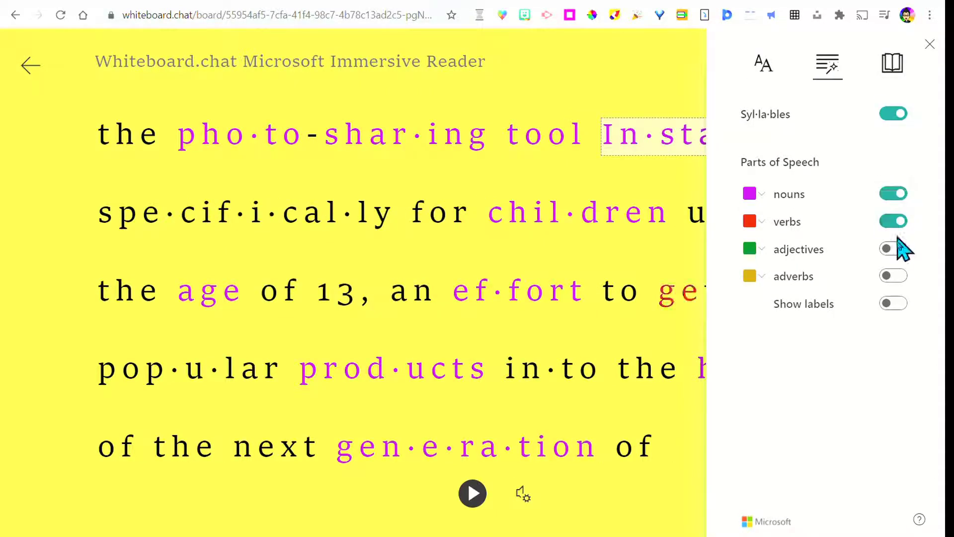
pyautogui.click(897, 250)
pyautogui.click(898, 276)
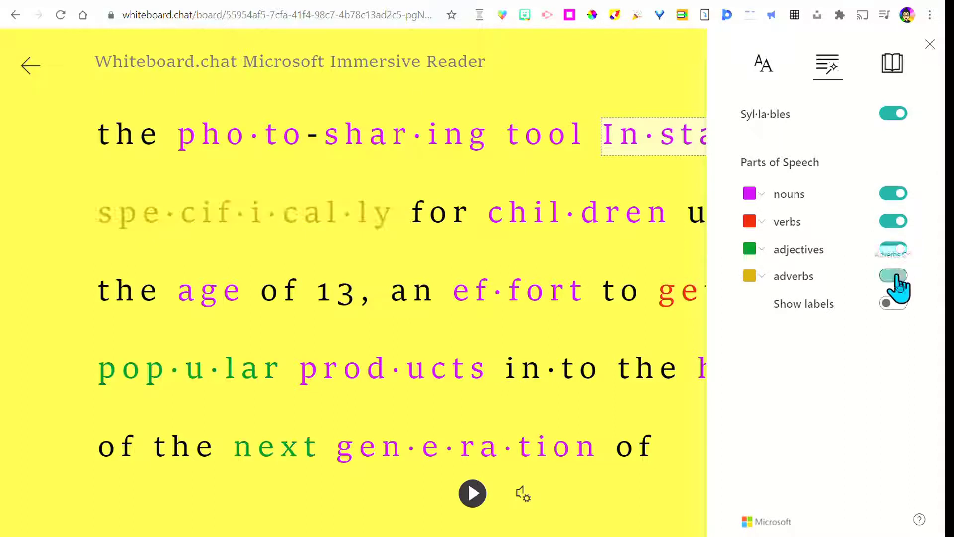
pyautogui.click(900, 305)
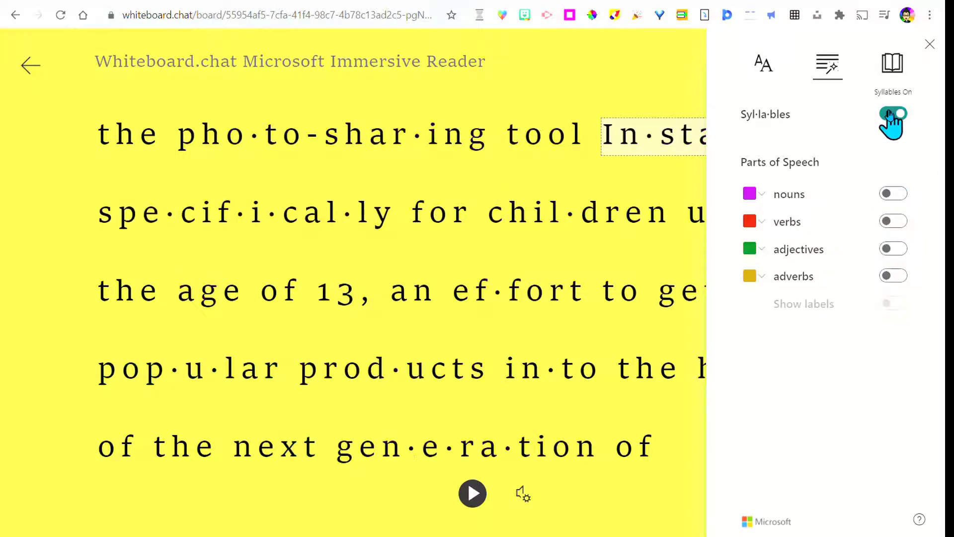
pyautogui.click(889, 114)
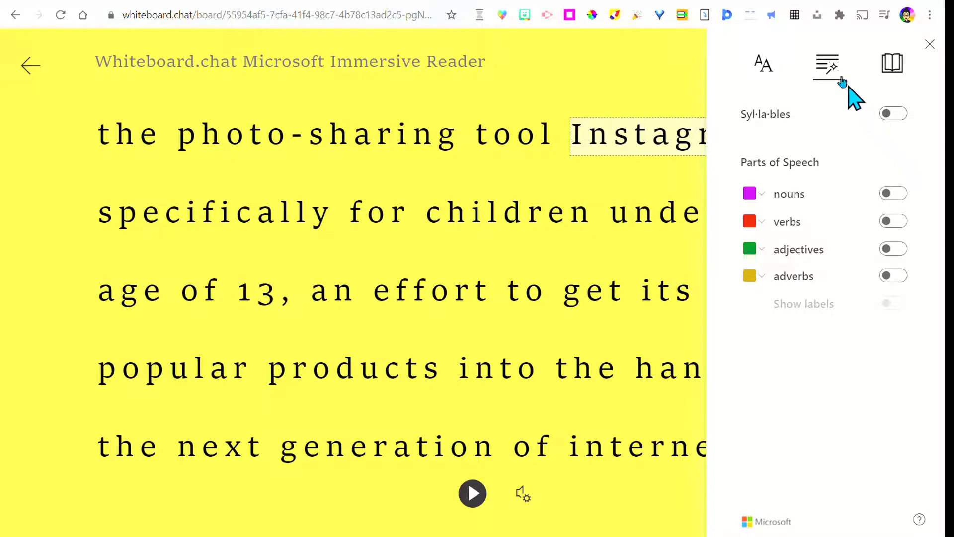
# Try Line Focus while playing part of the text aloud, pause the reading, and turn Line Focus off again.
pyautogui.click(893, 70)
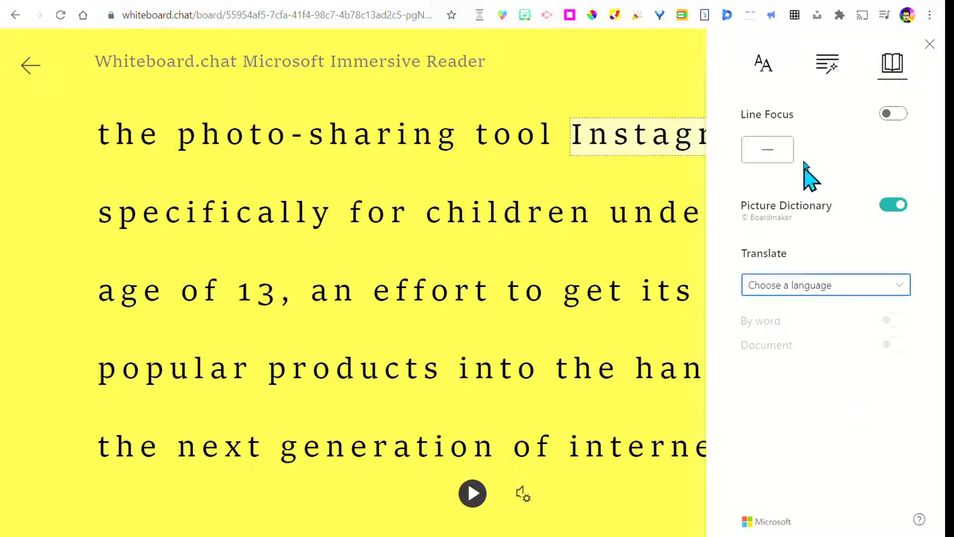
pyautogui.click(895, 113)
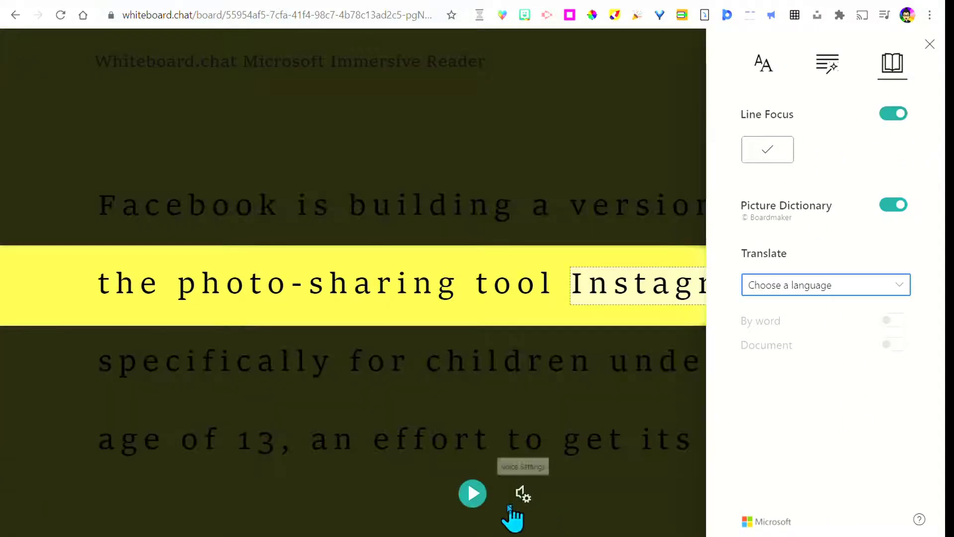
pyautogui.click(472, 494)
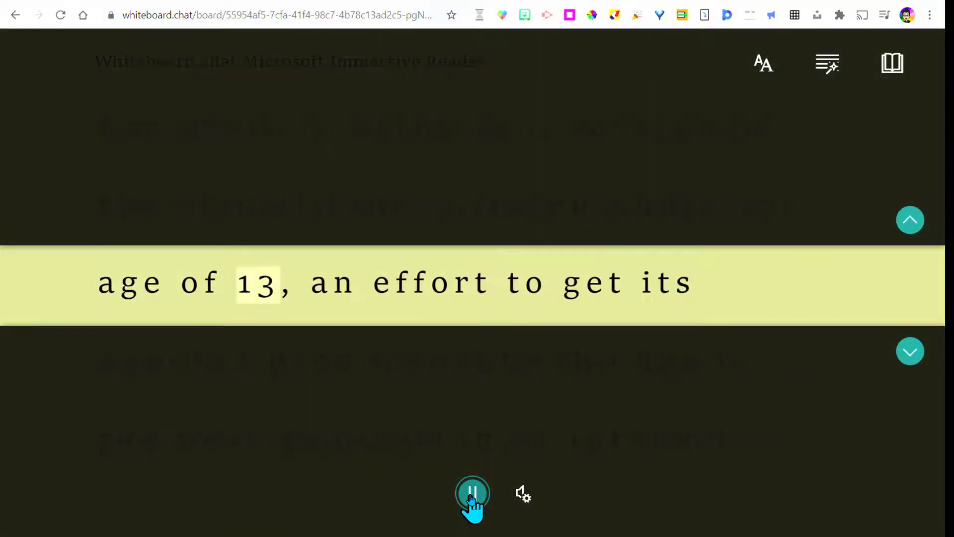
pyautogui.click(472, 494)
pyautogui.click(893, 65)
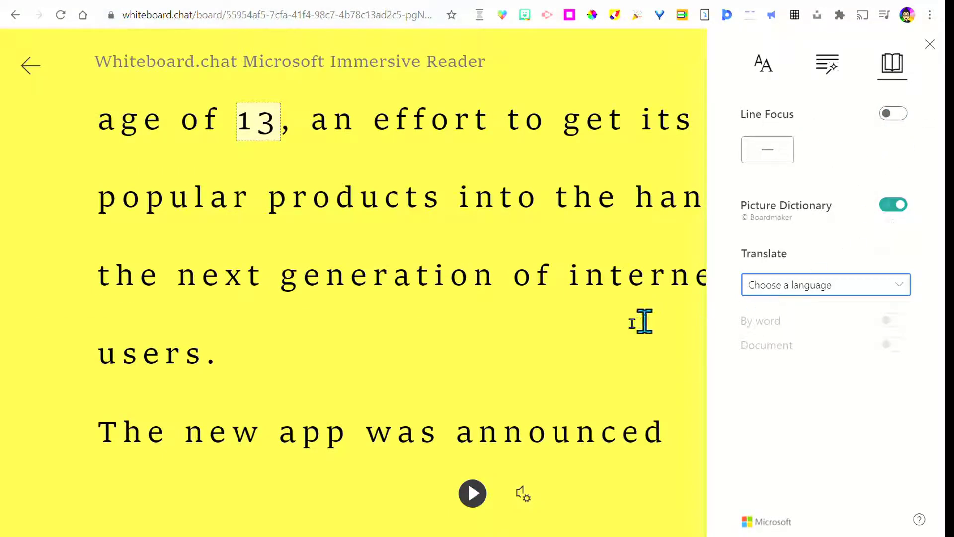
# Look up "app" in the picture dictionary and translate the whole document into Spanish (Latin America).
pyautogui.click(332, 448)
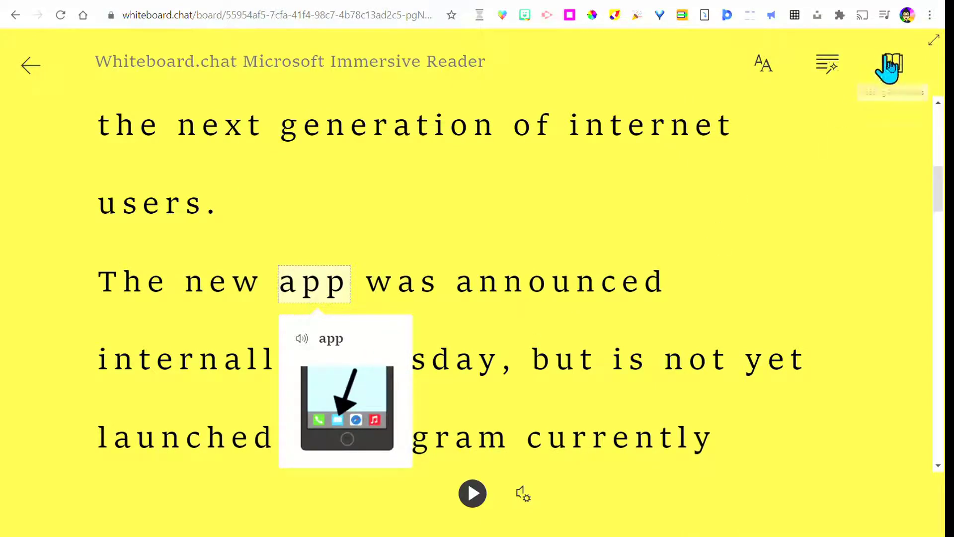
pyautogui.click(892, 67)
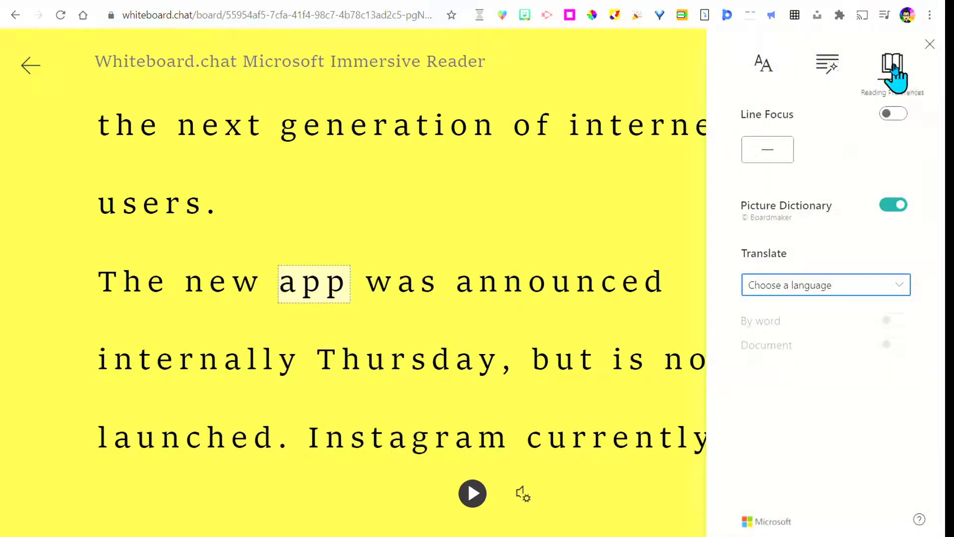
pyautogui.click(829, 293)
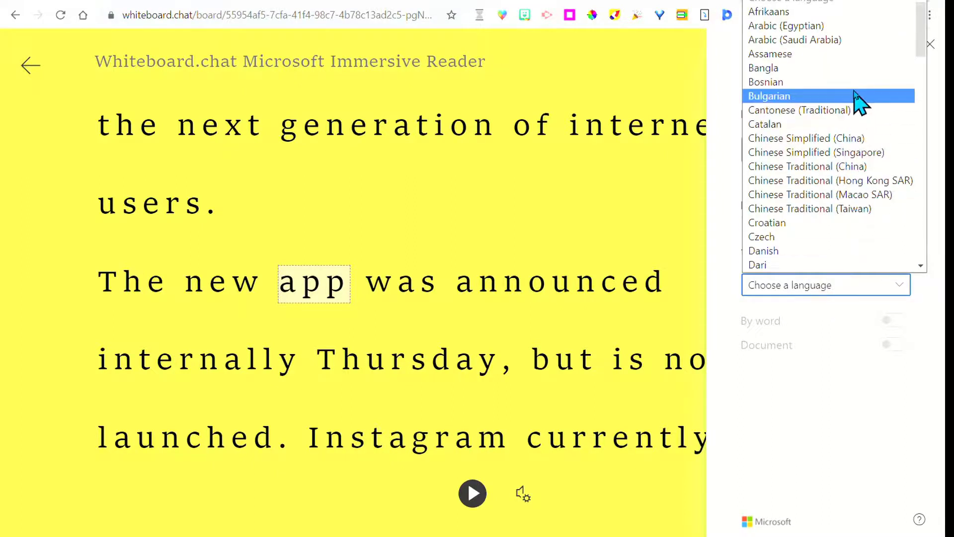
pyautogui.scroll(-3, 864, 79)
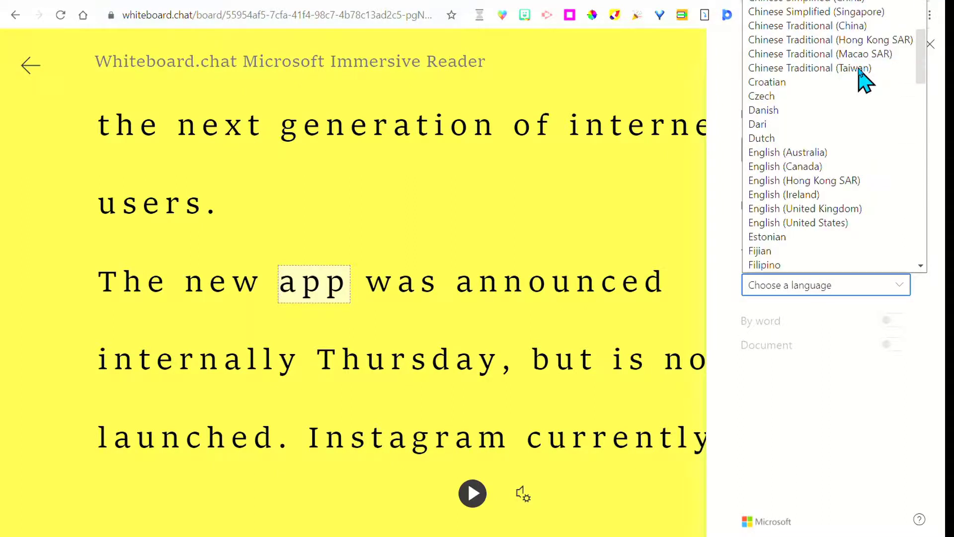
pyautogui.scroll(-6, 864, 89)
pyautogui.scroll(-3, 860, 92)
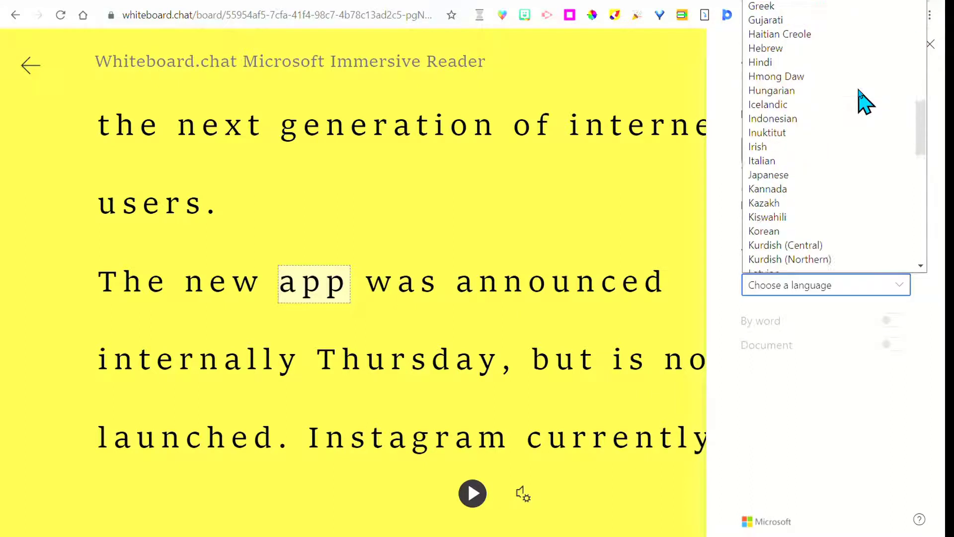
pyautogui.scroll(-12, 855, 140)
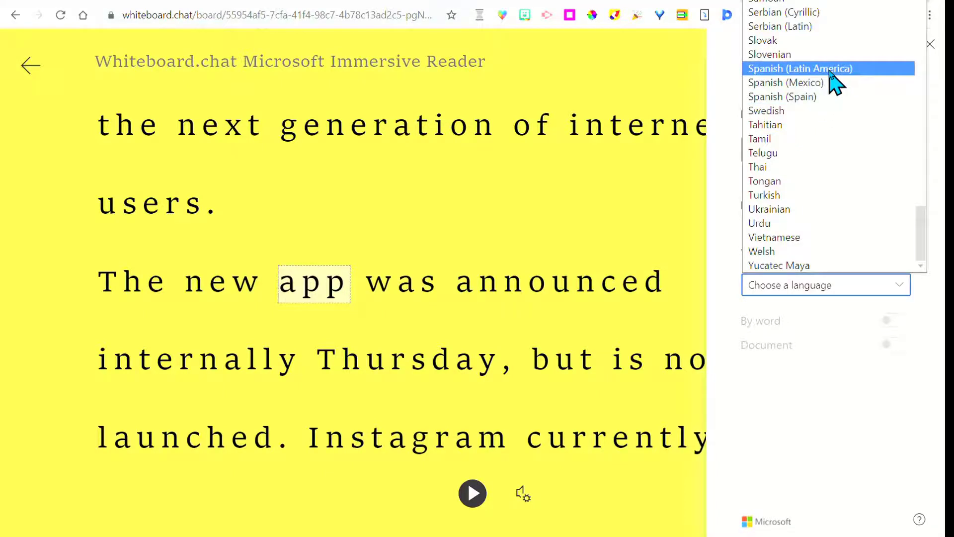
pyautogui.click(829, 70)
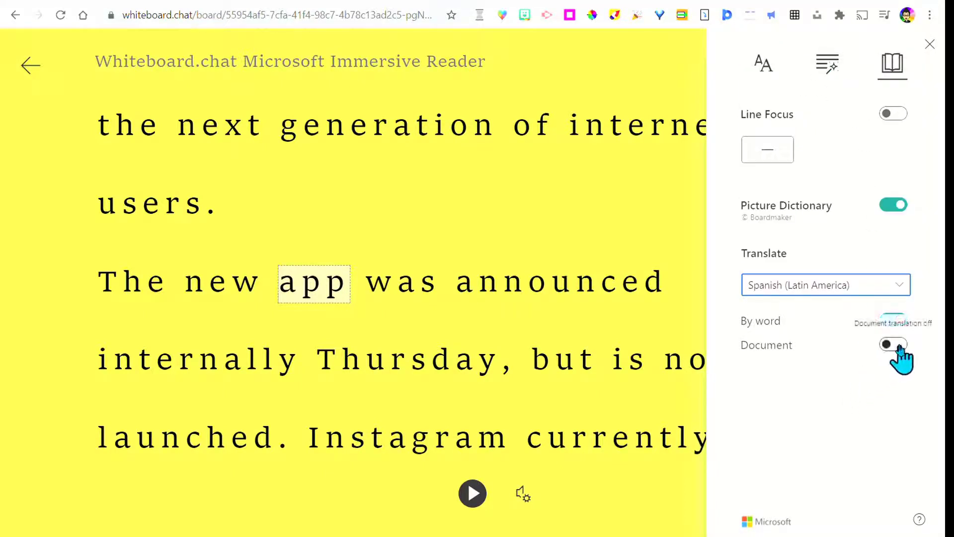
pyautogui.click(899, 346)
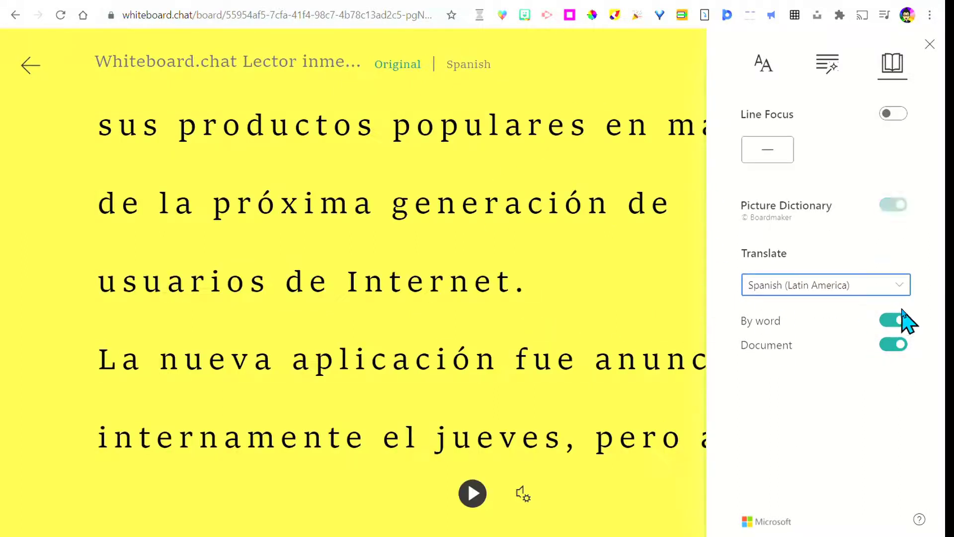
# Play part of the Spanish translation aloud, pause it, and exit Immersive Reader back to the instructor board.
pyautogui.click(930, 44)
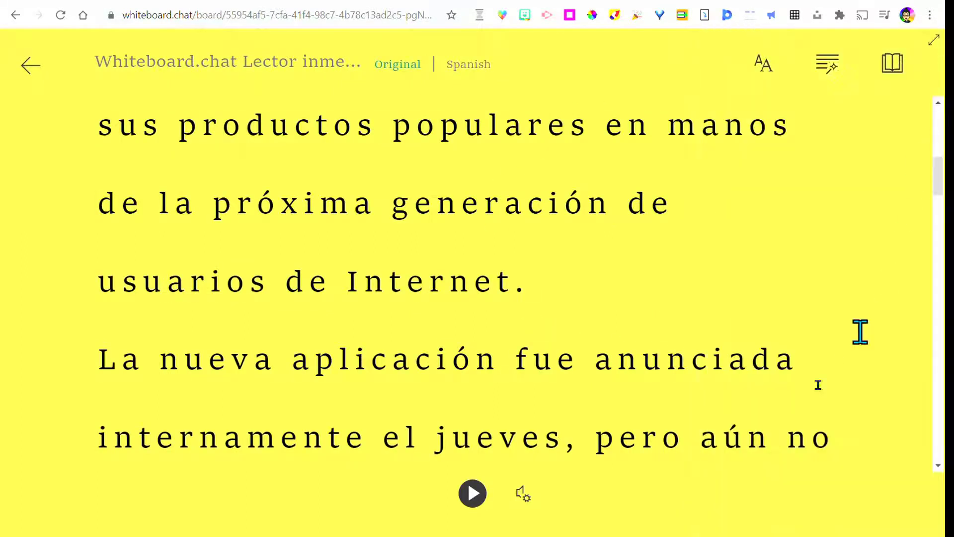
pyautogui.click(473, 493)
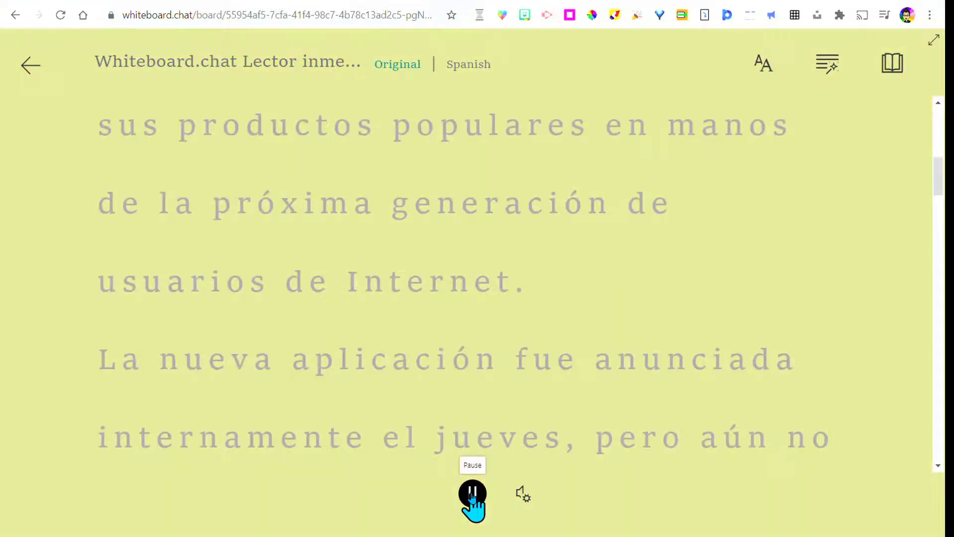
pyautogui.click(473, 493)
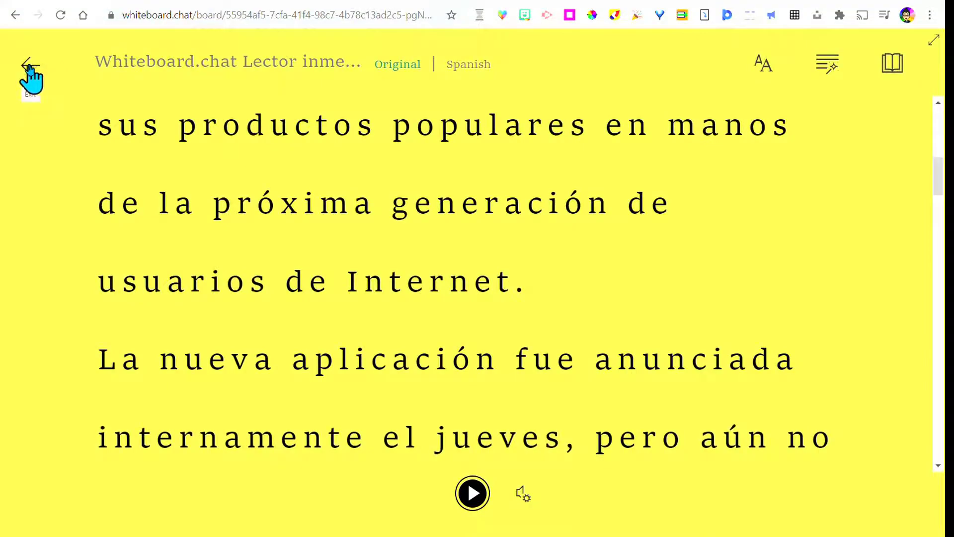
pyautogui.click(28, 67)
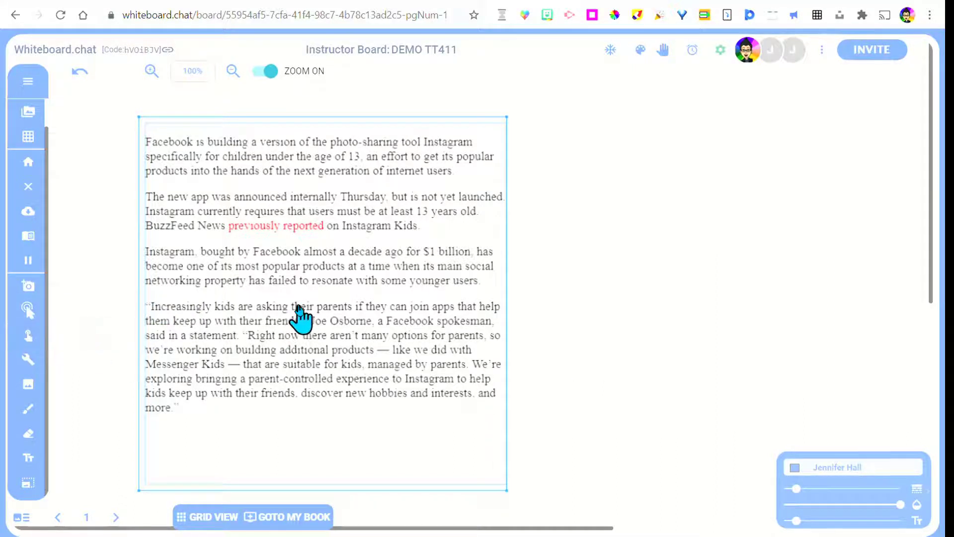
# Review the available object actions for the article text box on the instructor board.
pyautogui.rightClick(301, 319)
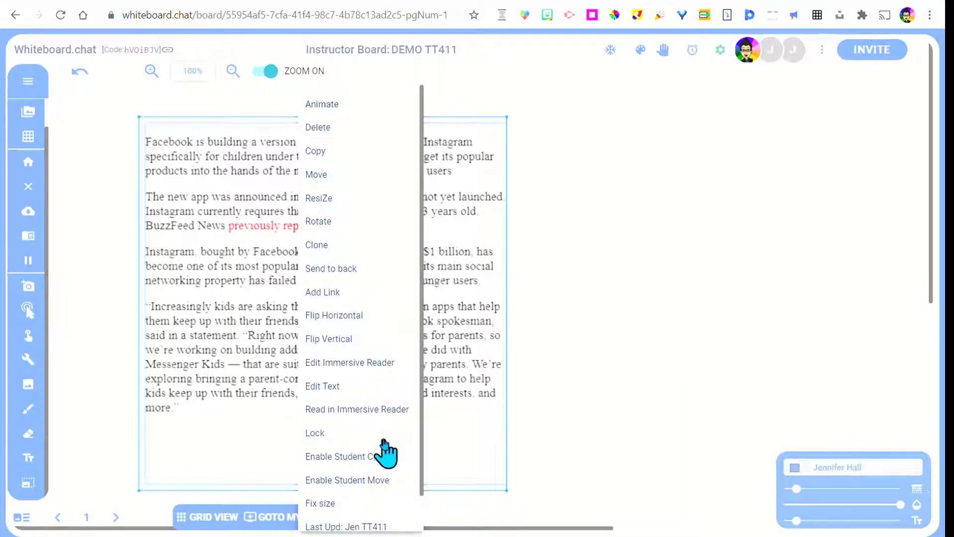
pyautogui.scroll(-1, 385, 453)
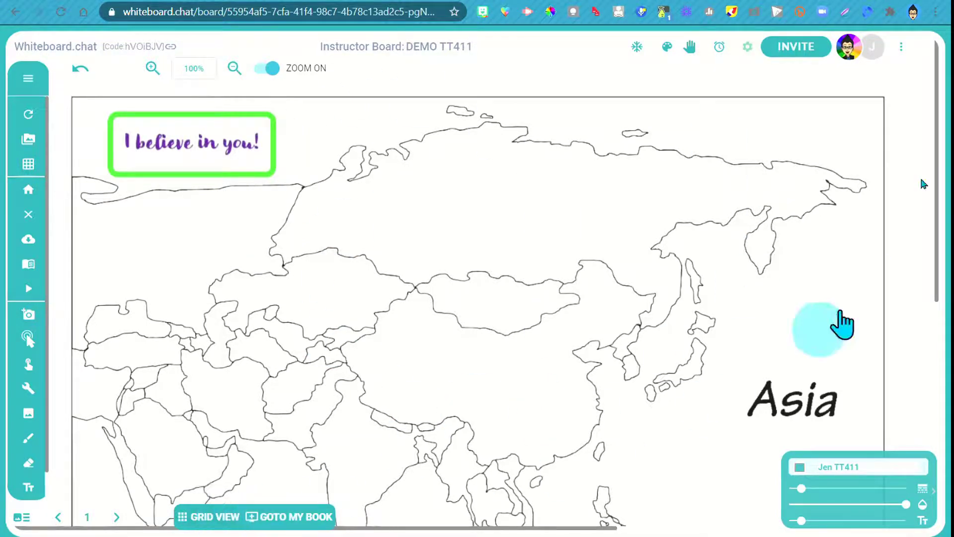
# Open a demo student board from the instructor board and set the student's colour to magenta.
pyautogui.click(904, 50)
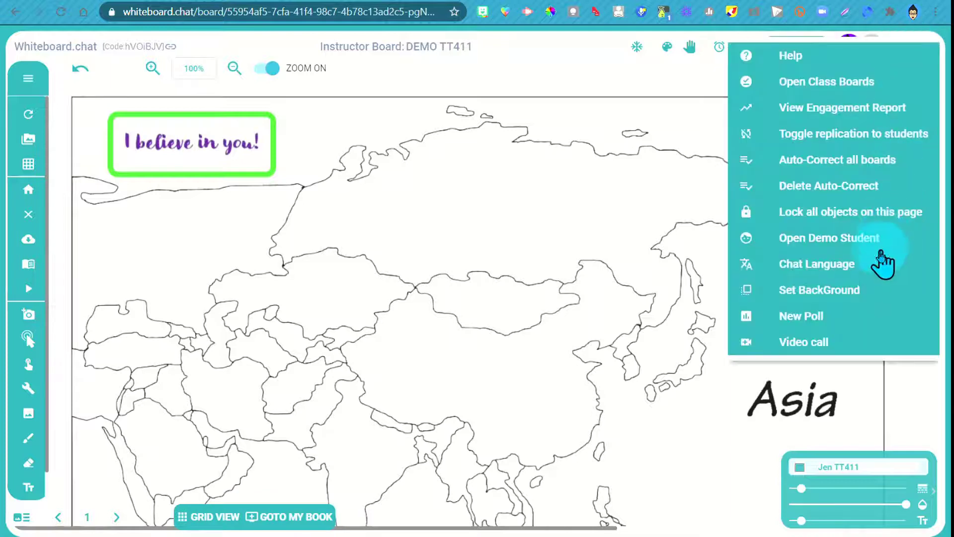
pyautogui.click(842, 242)
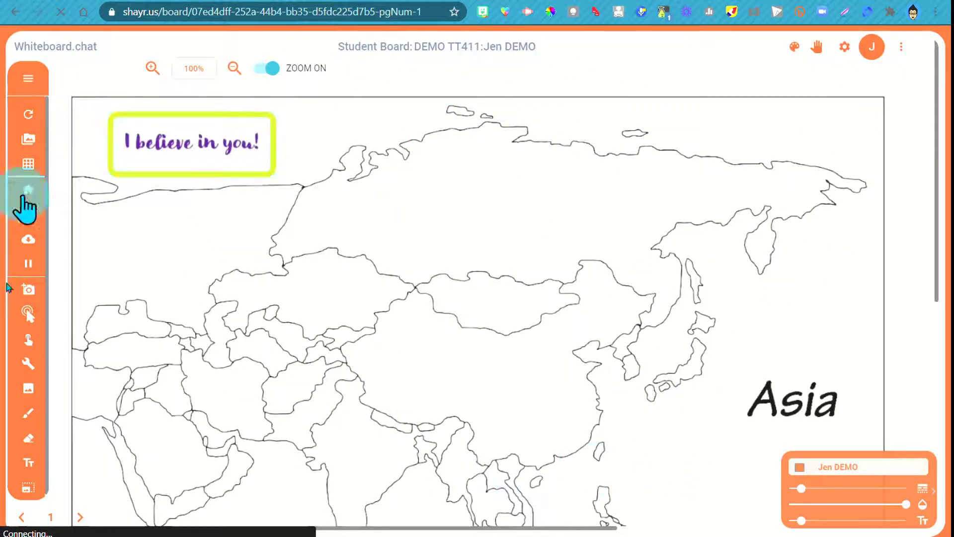
pyautogui.click(801, 467)
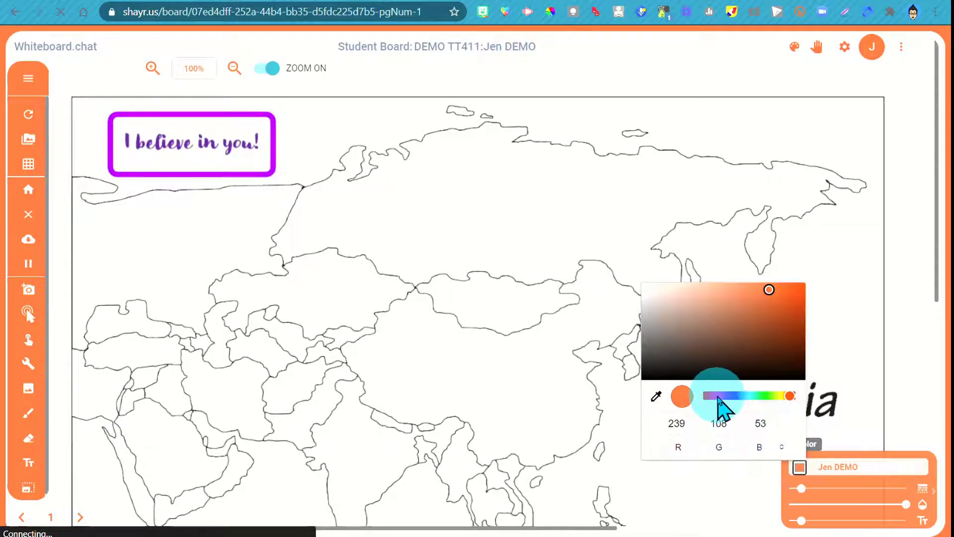
pyautogui.click(715, 396)
pyautogui.click(857, 343)
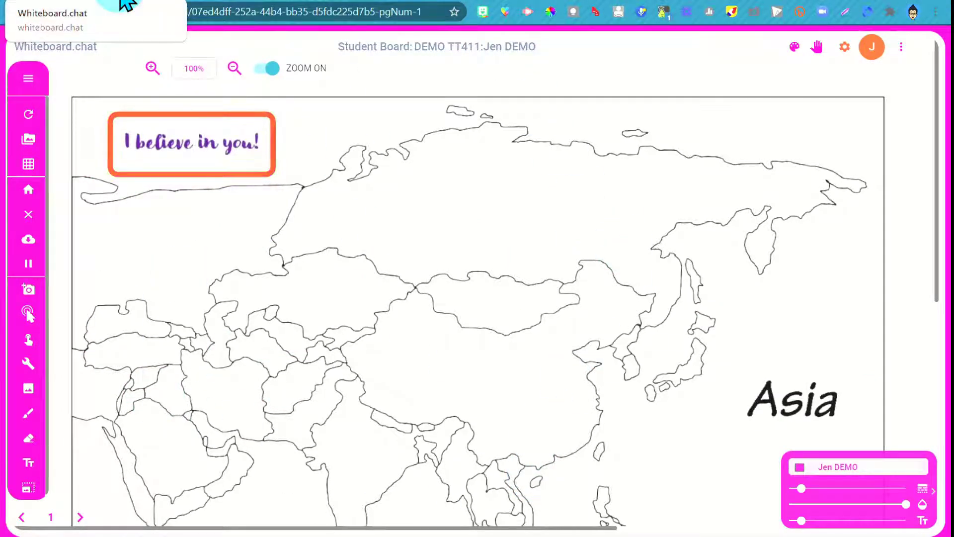
# Return to the instructor board, show all class boards in grid view, and open the demo student's board preview.
pyautogui.click(124, 3)
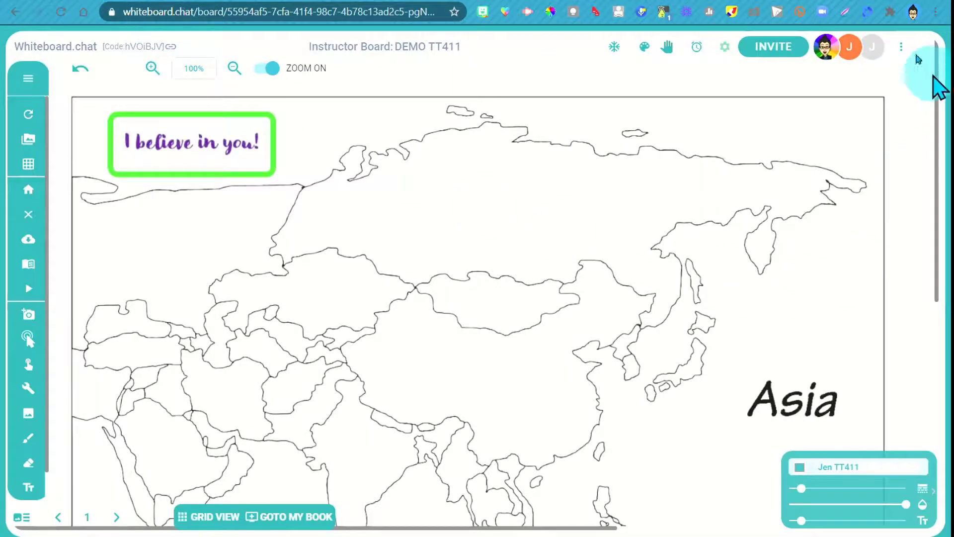
pyautogui.click(200, 519)
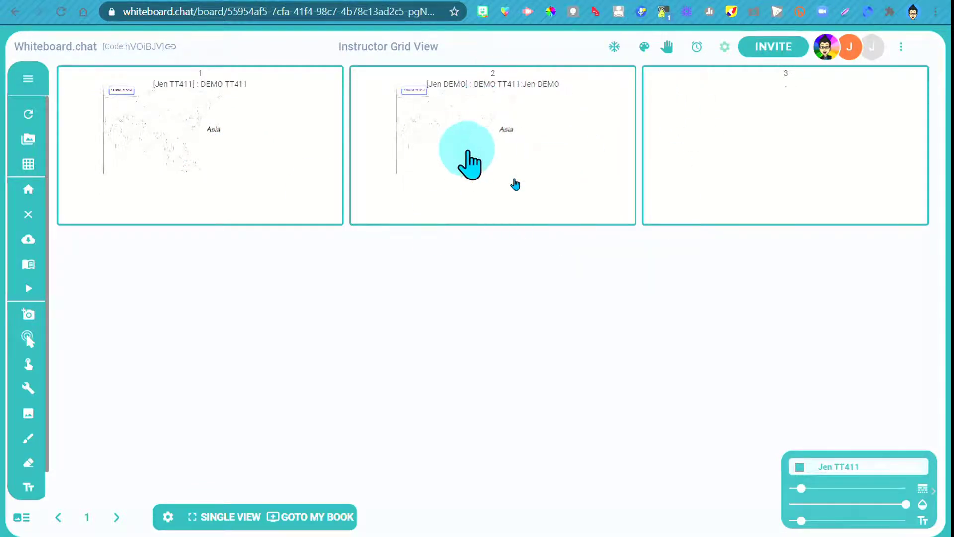
pyautogui.click(543, 166)
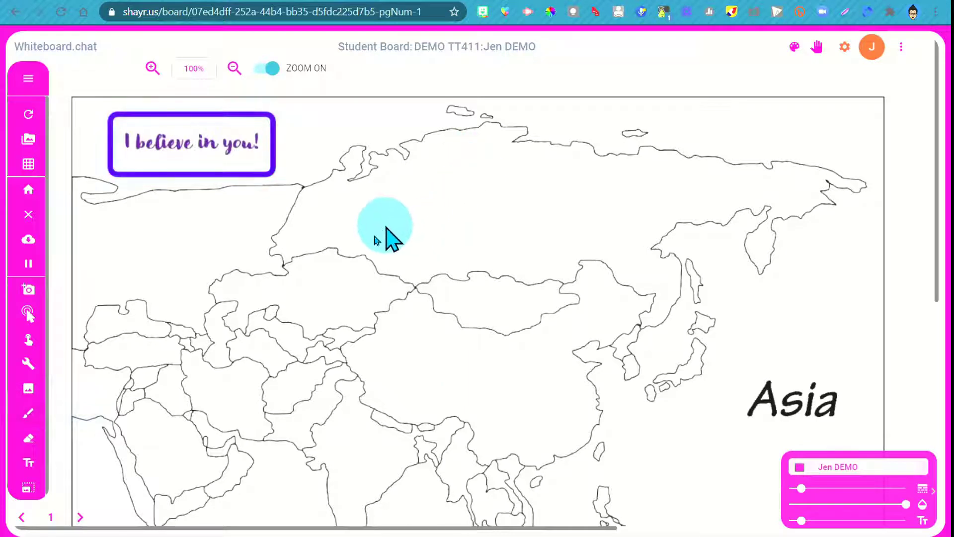
# On the demo student board, draw freehand magenta brush loops across the northern part of the Asia map.
pyautogui.click(31, 417)
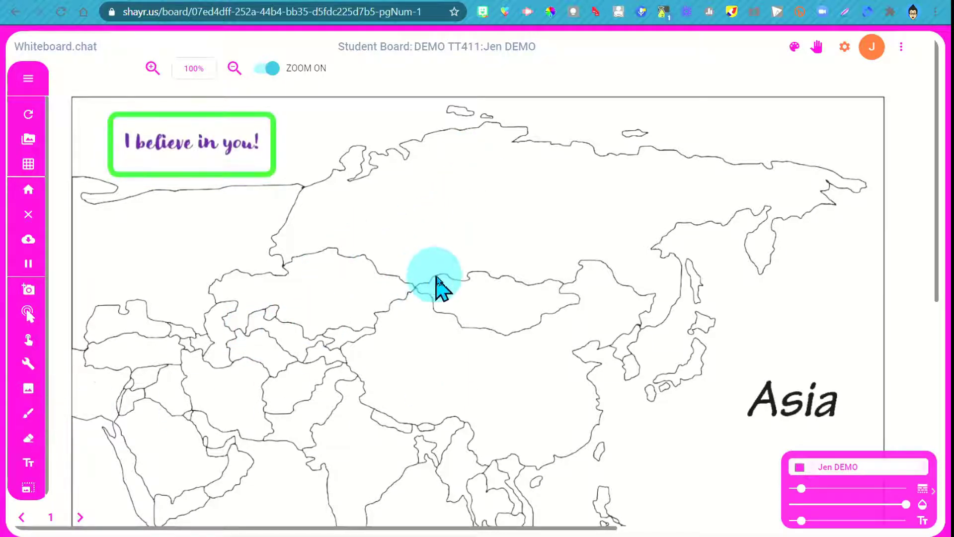
pyautogui.moveTo(603, 158); pyautogui.dragTo(543, 146)
pyautogui.moveTo(456, 147)
pyautogui.mouseDown()
pyautogui.moveTo(334, 366)
pyautogui.moveTo(697, 386)
pyautogui.moveTo(805, 213)
pyautogui.moveTo(603, 155)
pyautogui.moveTo(331, 260)
pyautogui.moveTo(688, 303)
pyautogui.moveTo(496, 223)
pyautogui.moveTo(374, 244)
pyautogui.mouseUp()
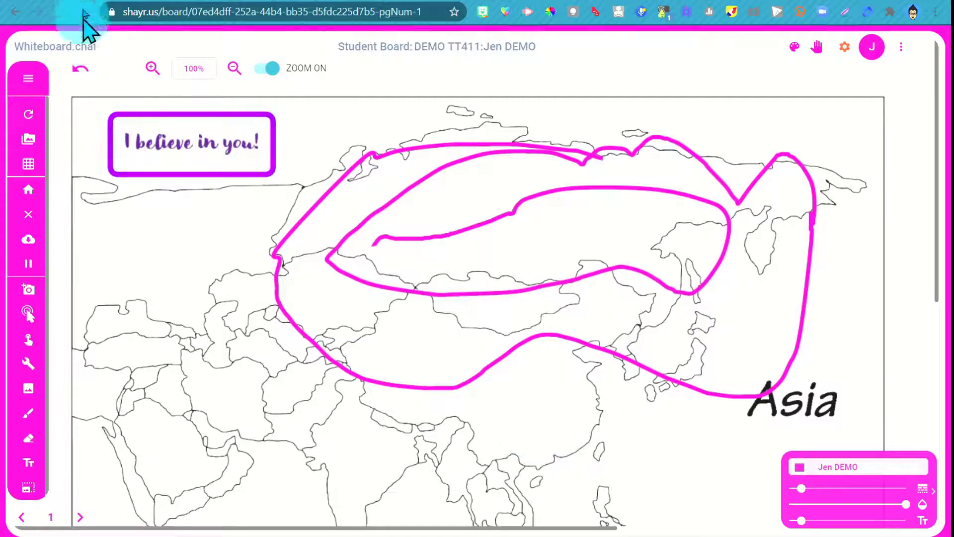
# From the instructor grid view, join the demo student's board and draw a large teal oval around the northern part of the map.
pyautogui.click(87, 1)
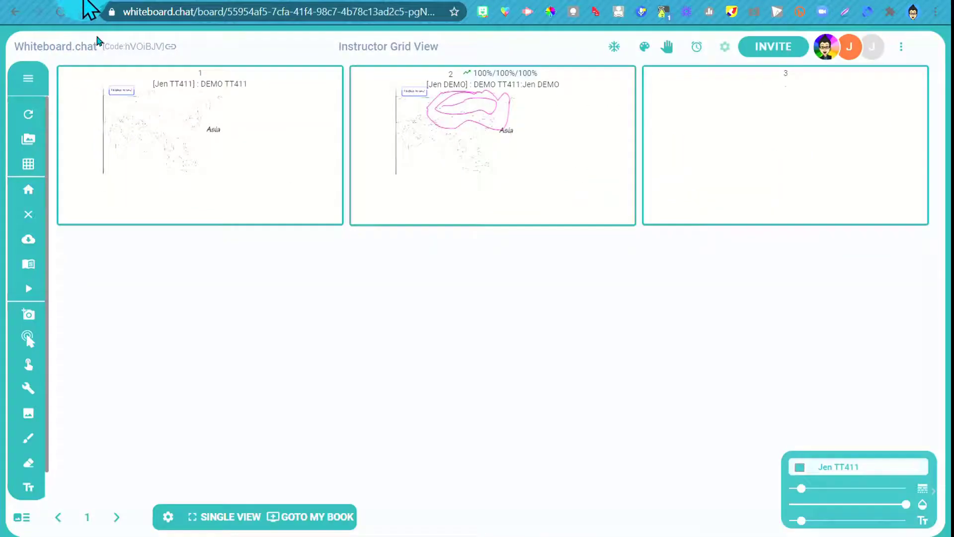
pyautogui.click(511, 170)
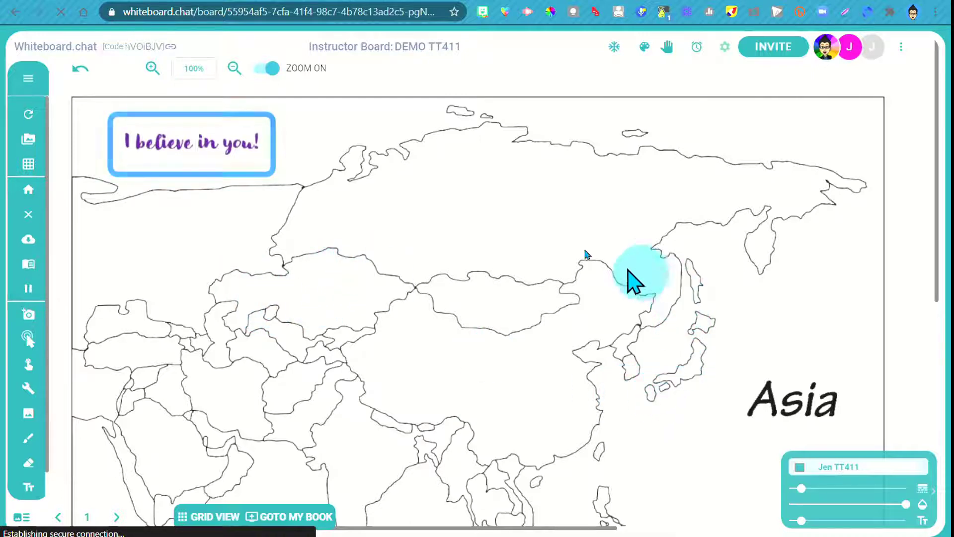
pyautogui.moveTo(567, 125)
pyautogui.mouseDown()
pyautogui.moveTo(383, 166)
pyautogui.moveTo(398, 315)
pyautogui.moveTo(674, 310)
pyautogui.moveTo(677, 159)
pyautogui.moveTo(575, 128)
pyautogui.mouseUp()
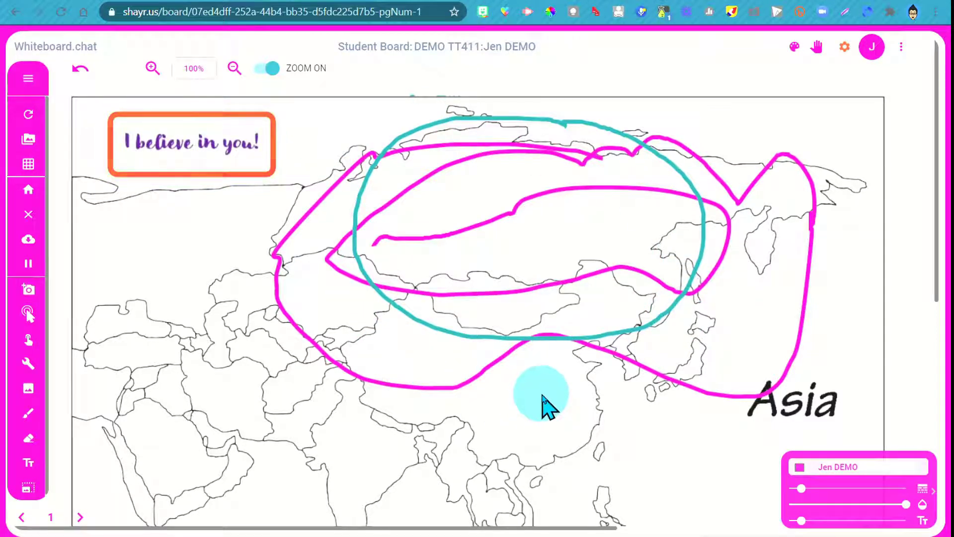
pyautogui.click(110, 1)
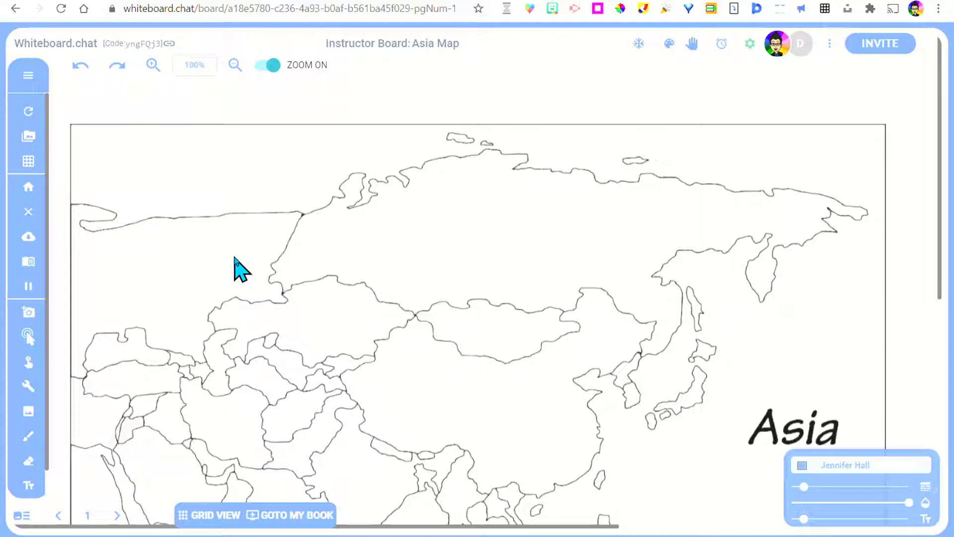
# Draw a short blue zigzag on the Asia Map instructor board and showcase the demo student's board from grid view.
pyautogui.moveTo(247, 280); pyautogui.dragTo(358, 244)
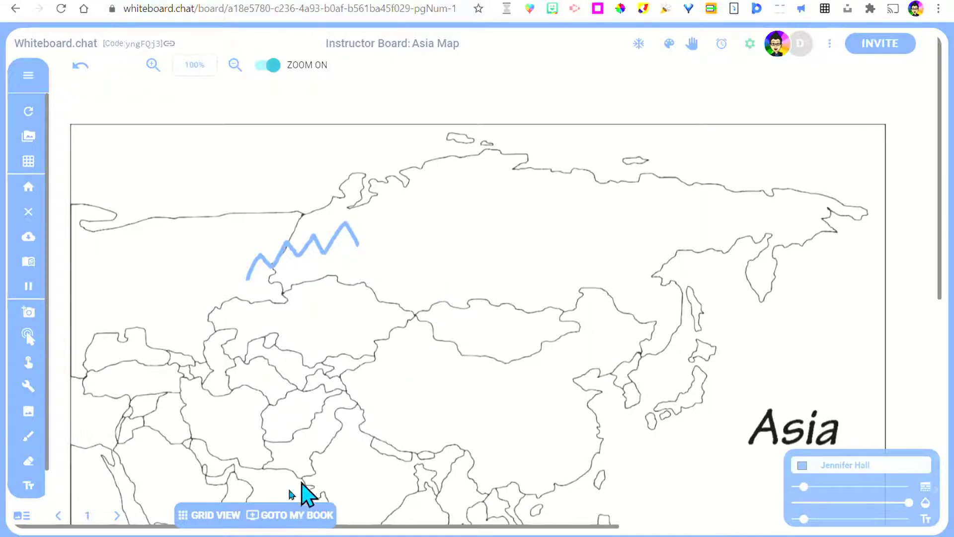
pyautogui.click(218, 517)
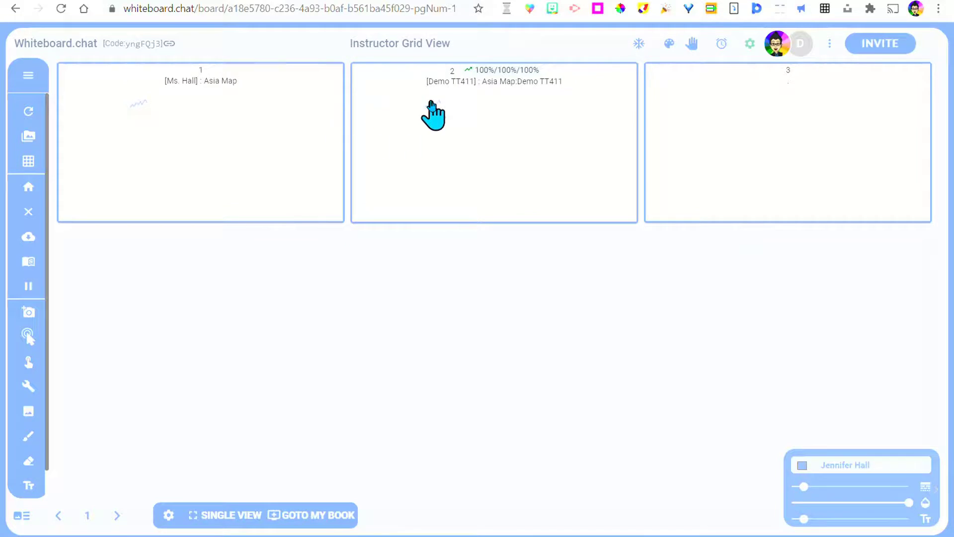
pyautogui.click(503, 144)
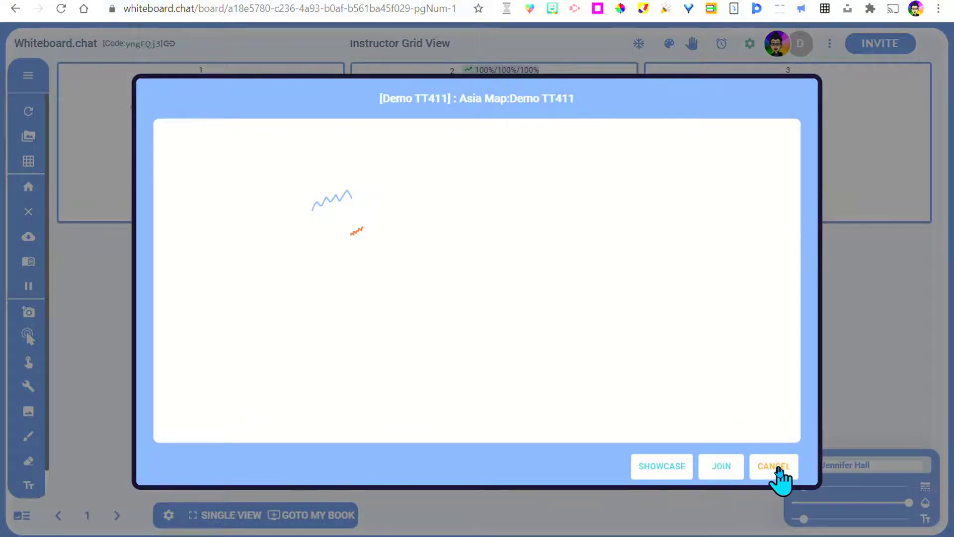
pyautogui.click(661, 478)
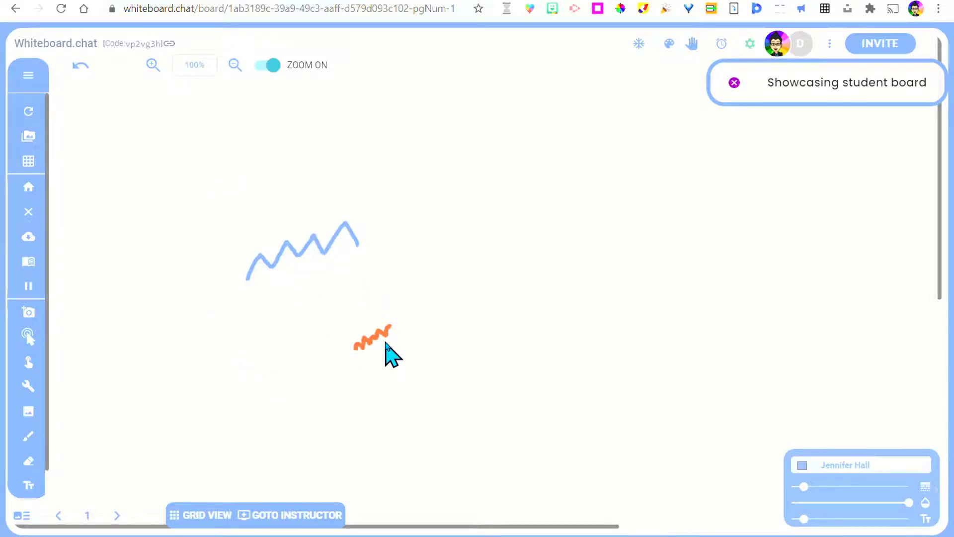
# Return to the instructor board and join the demo student's Asia Map board from grid view.
pyautogui.click(284, 517)
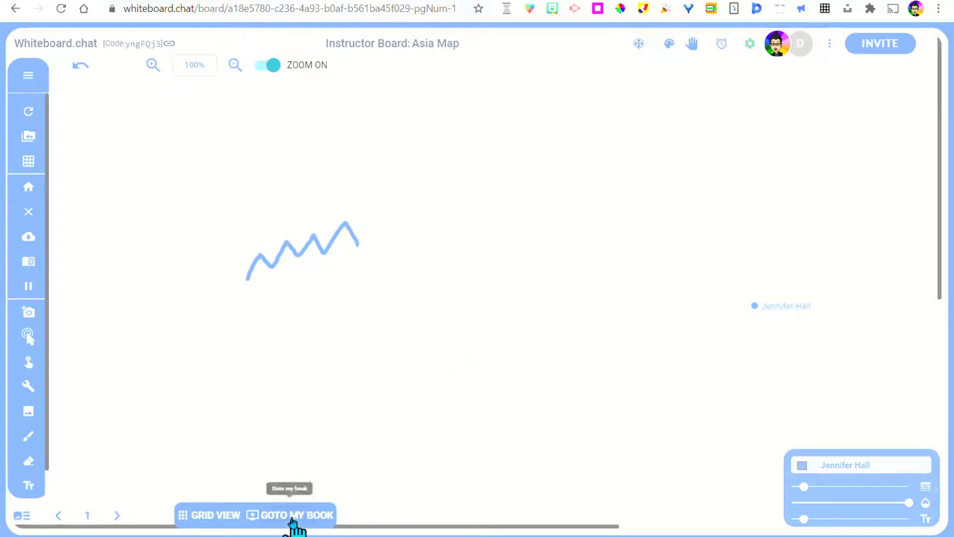
pyautogui.click(229, 521)
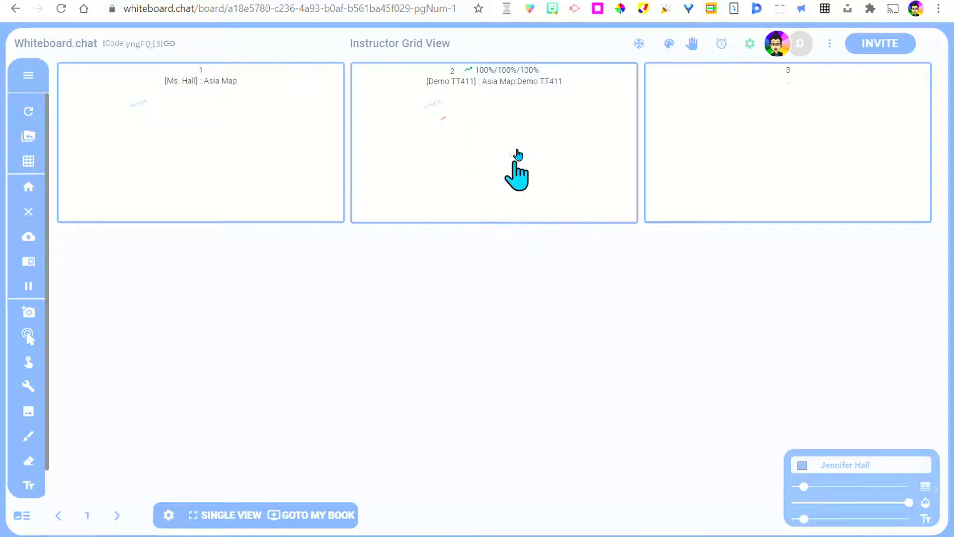
pyautogui.click(515, 147)
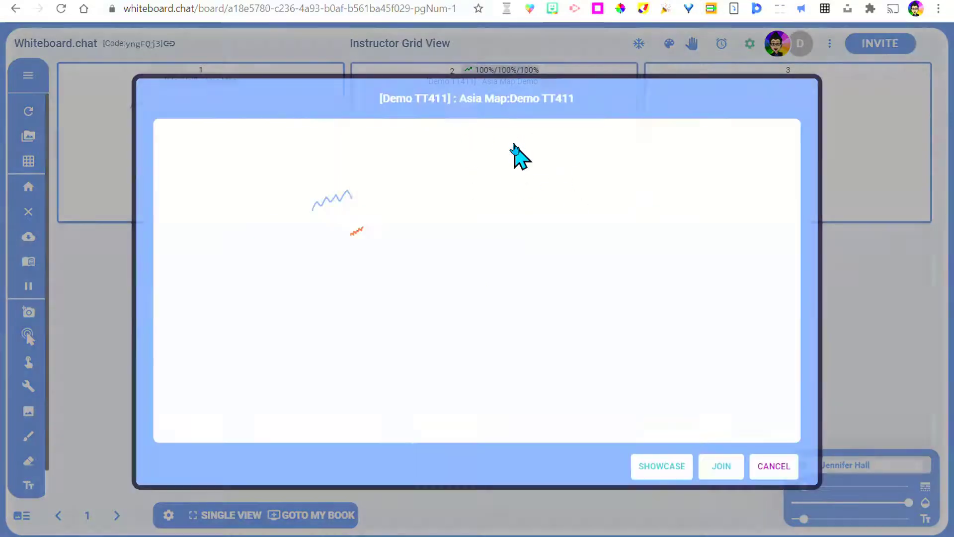
pyautogui.click(717, 467)
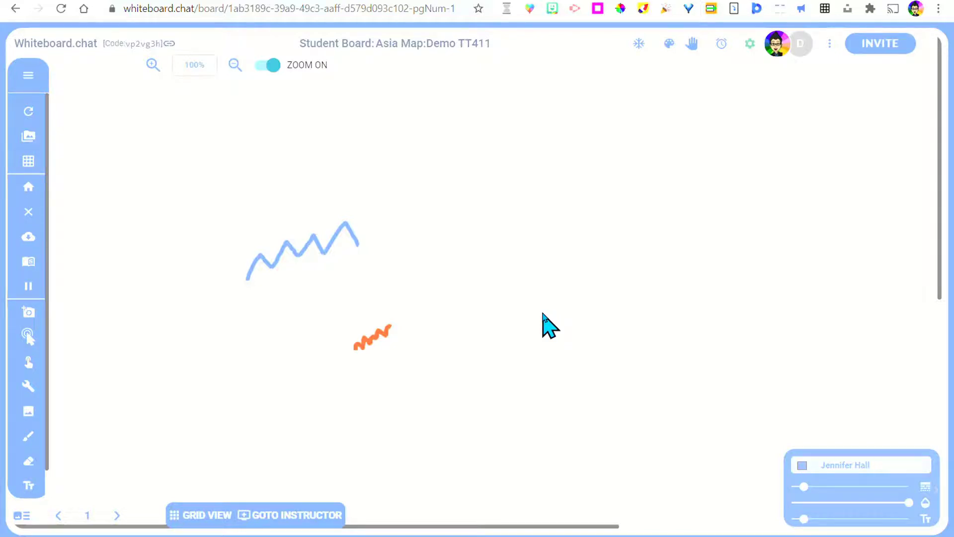
# Go to the instructor's board and clear the DEMO TT411 Asia map page for everyone.
pyautogui.click(297, 517)
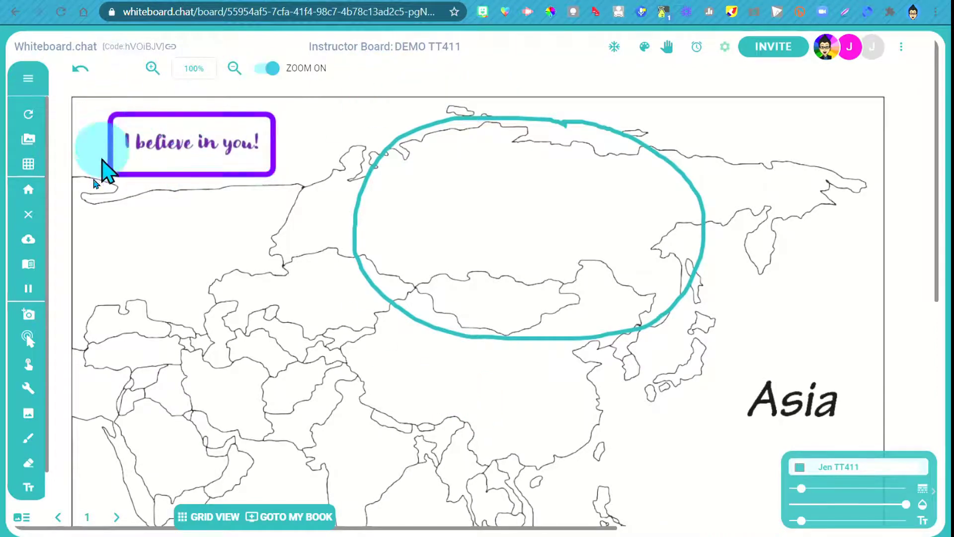
pyautogui.click(28, 214)
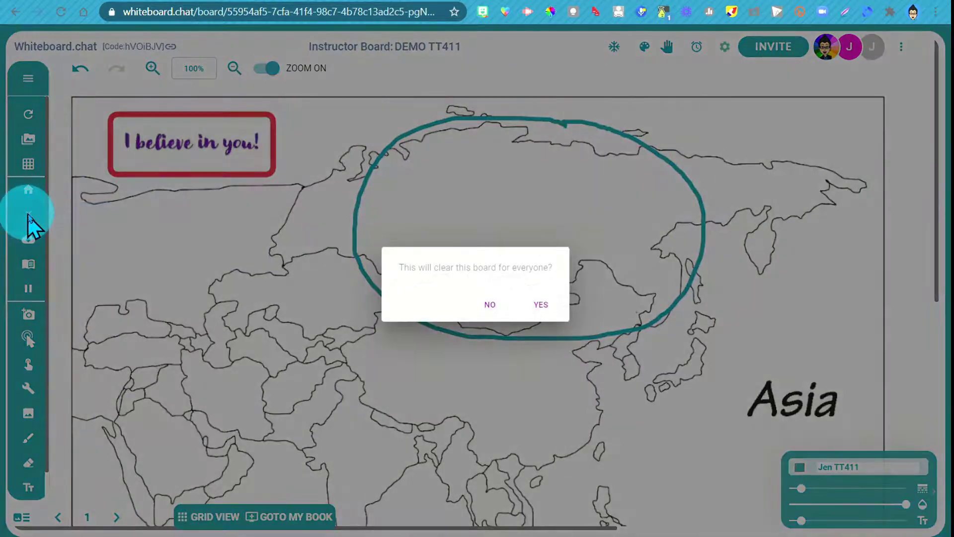
pyautogui.click(539, 305)
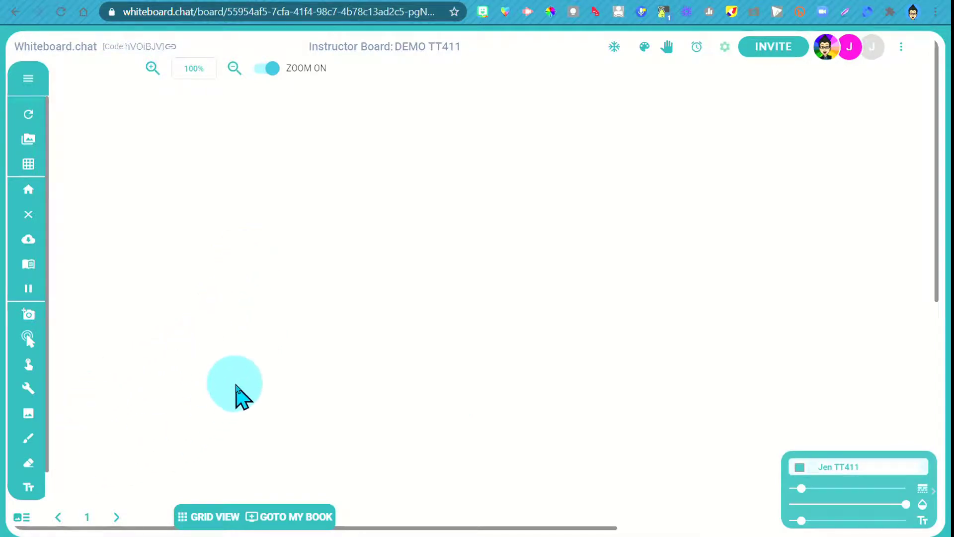
# Insert the Simplifying Linear Expressions (A) worksheet image on the cleared instructor board.
pyautogui.click(21, 417)
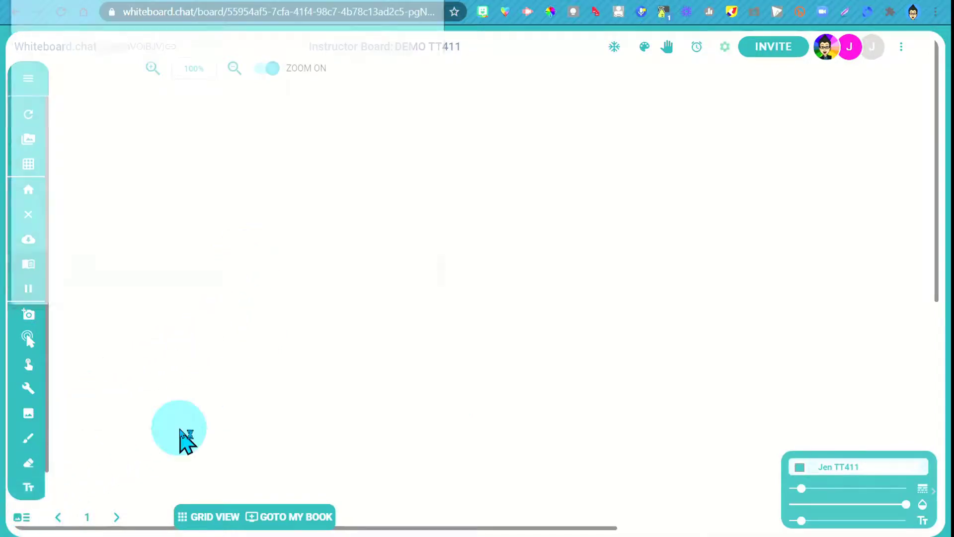
pyautogui.doubleClick(143, 80)
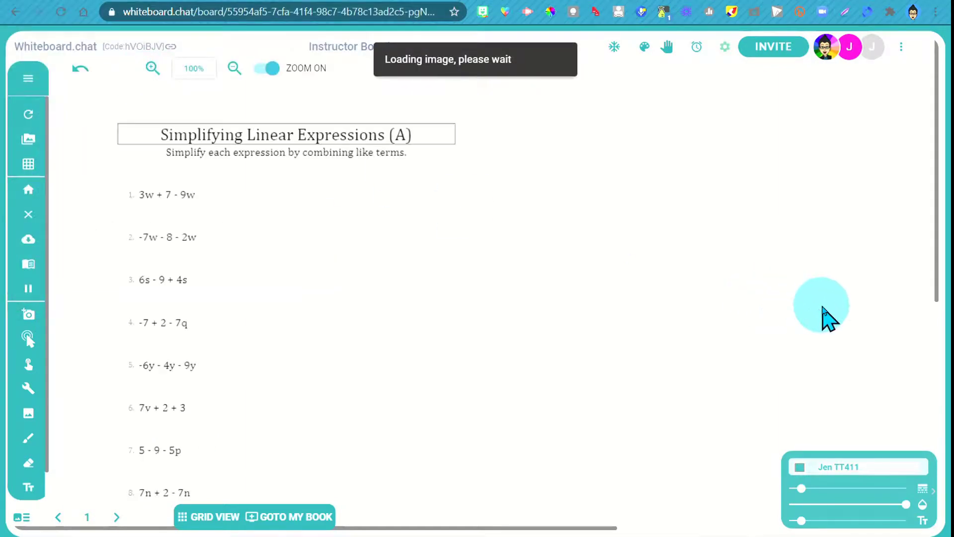
pyautogui.scroll(-1, 565, 381)
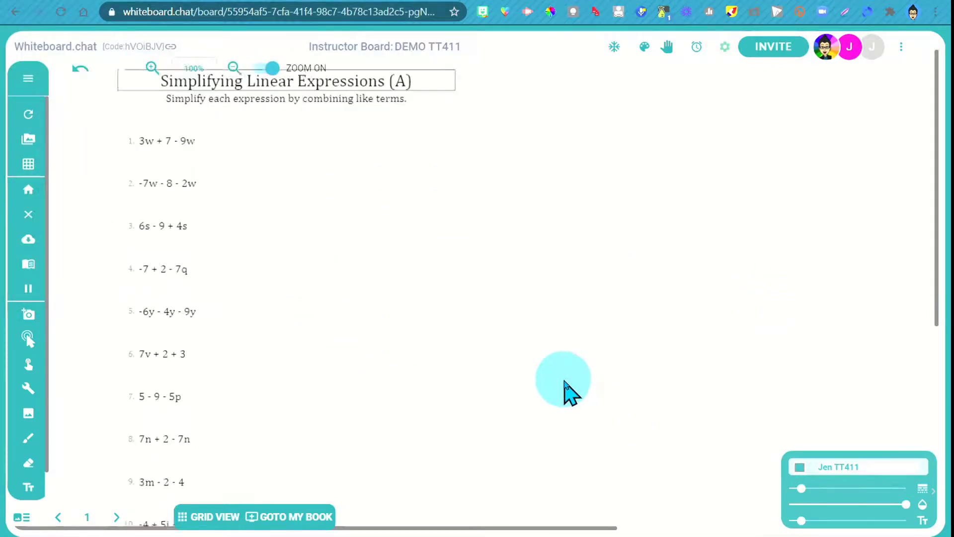
pyautogui.scroll(1, 565, 380)
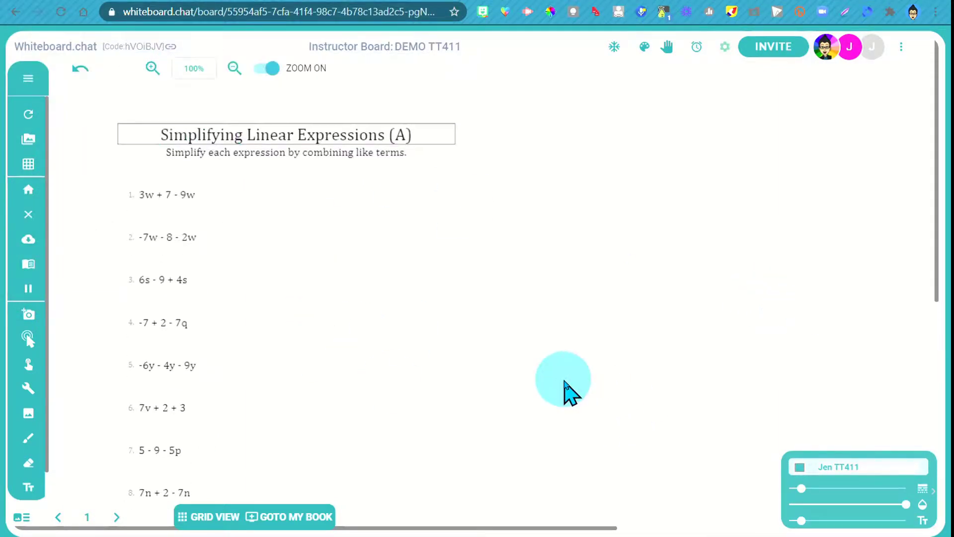
# Try a text box beside expression 1, and handwrite a teal "2+" there with the brush.
pyautogui.click(29, 492)
pyautogui.click(227, 193)
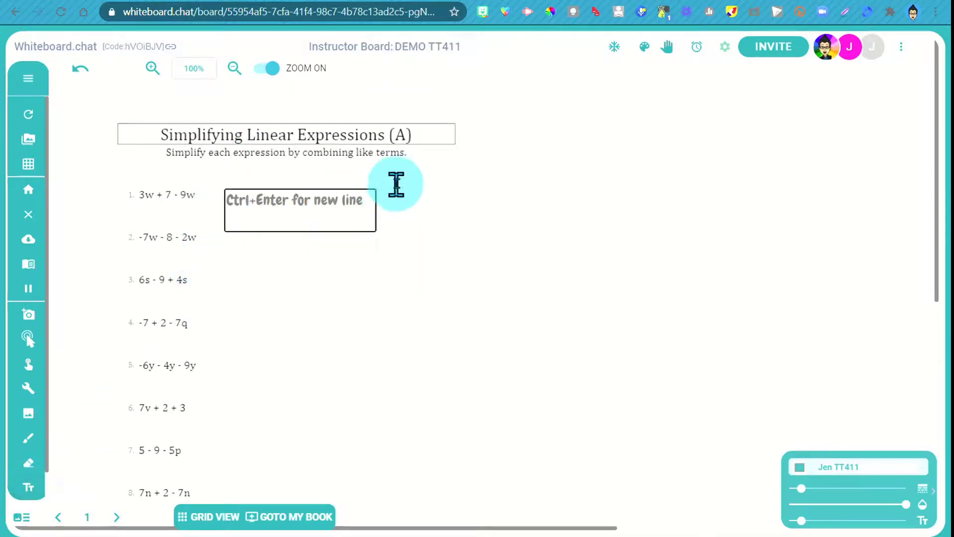
pyautogui.click(29, 439)
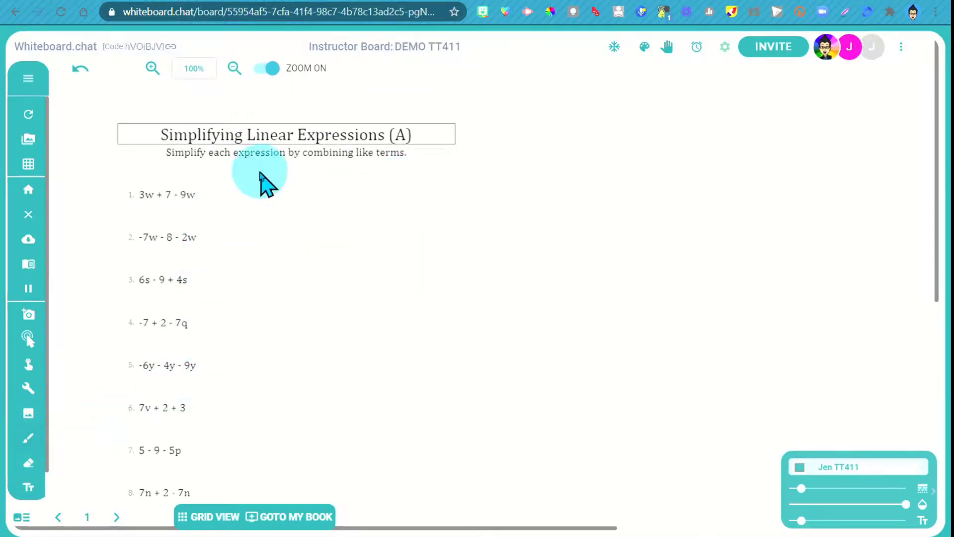
pyautogui.moveTo(259, 183)
pyautogui.mouseDown()
pyautogui.moveTo(269, 220)
pyautogui.moveTo(292, 211)
pyautogui.mouseUp()
pyautogui.click(82, 69)
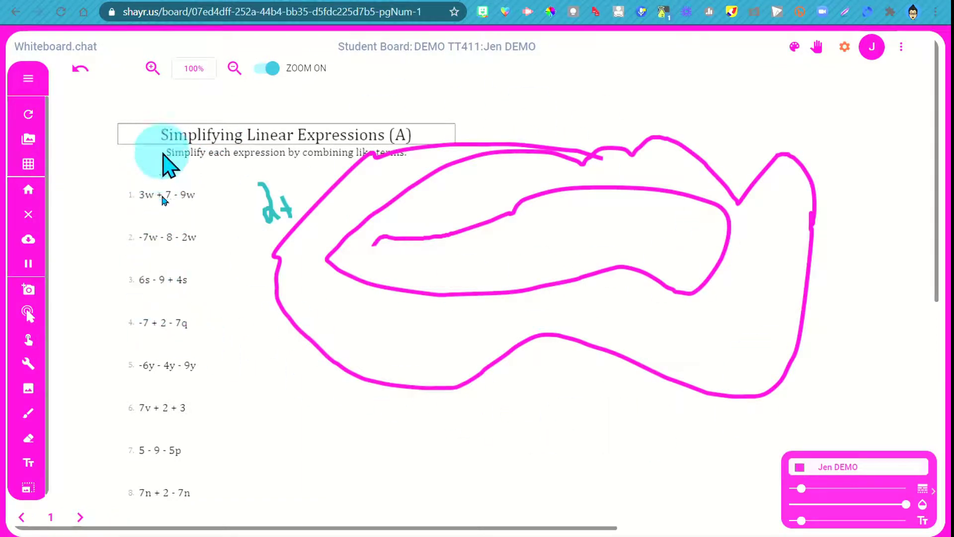
# On the demo student's board, delete the magenta freehand scribble and return to the instructor board.
pyautogui.click(29, 343)
pyautogui.click(330, 199)
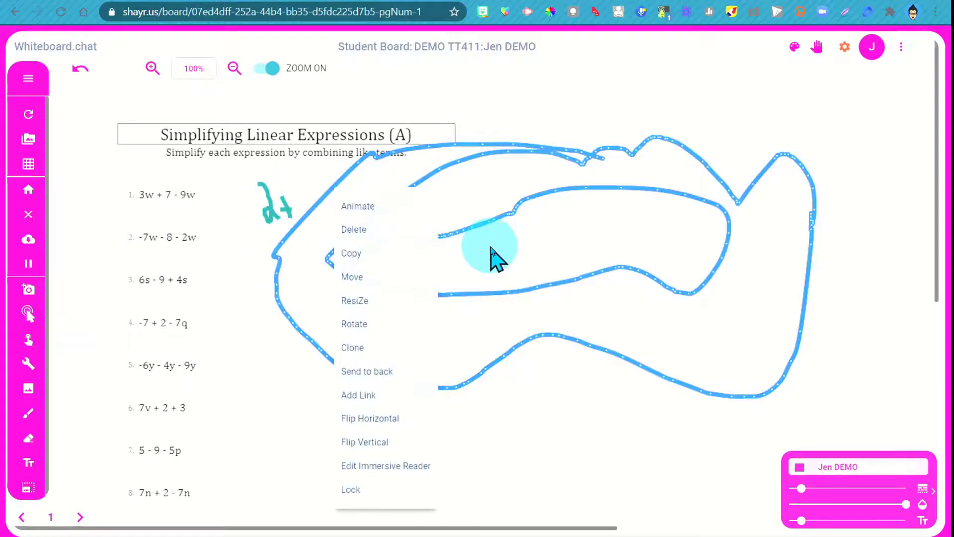
pyautogui.click(367, 229)
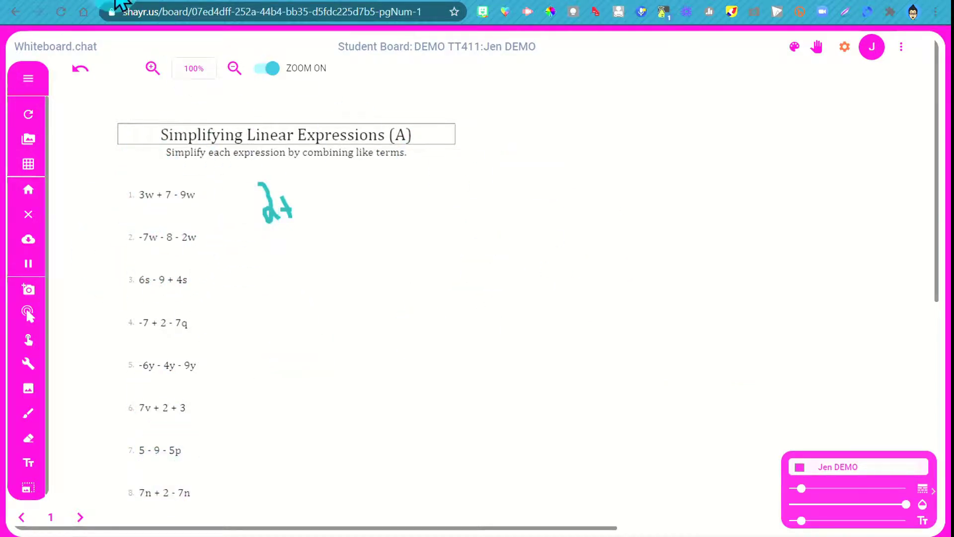
pyautogui.click(115, 0)
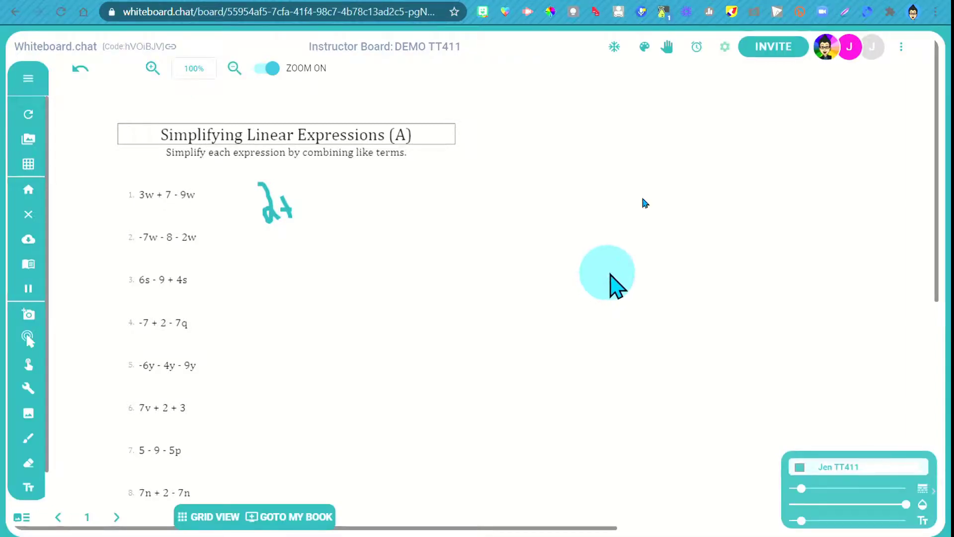
# Review the board's invite options for email, Google Classroom, Teams, classroom code and URL sharing, and close them.
pyautogui.click(776, 55)
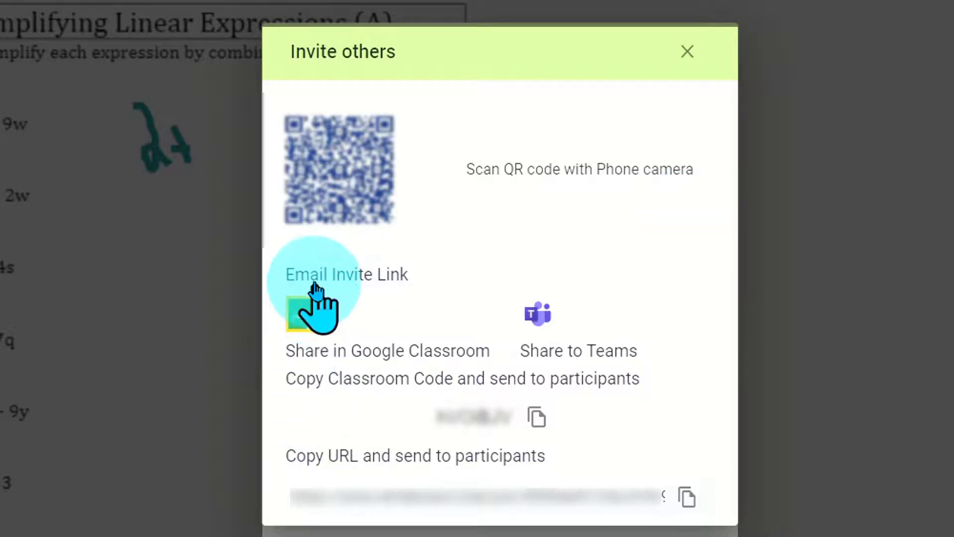
pyautogui.click(312, 320)
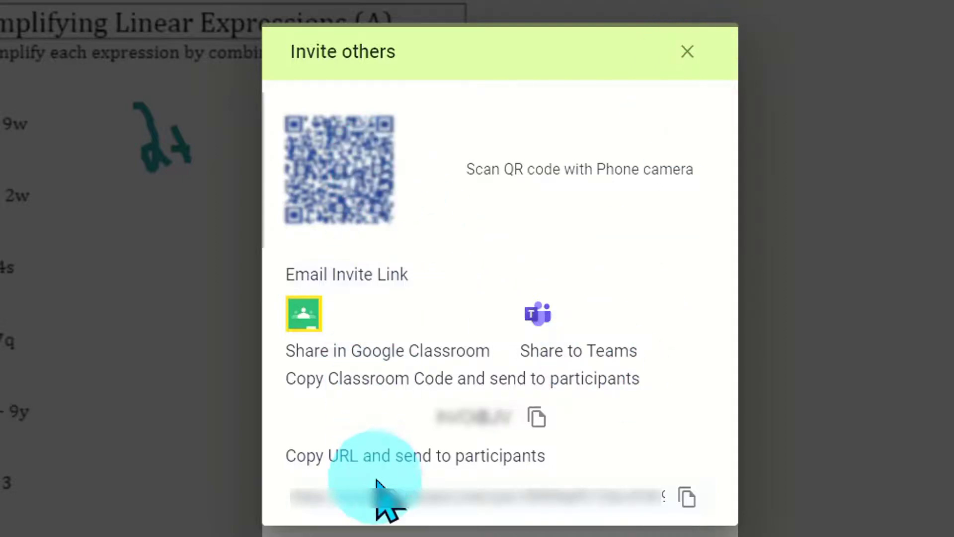
pyautogui.click(687, 52)
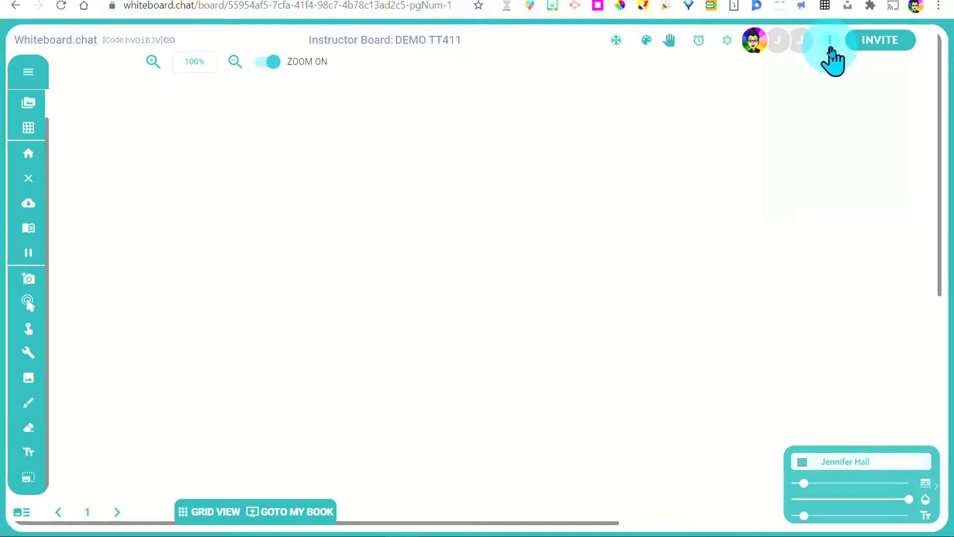
# Set up a new poll for two participants with the Send Poll action and leave it unsent.
pyautogui.click(830, 43)
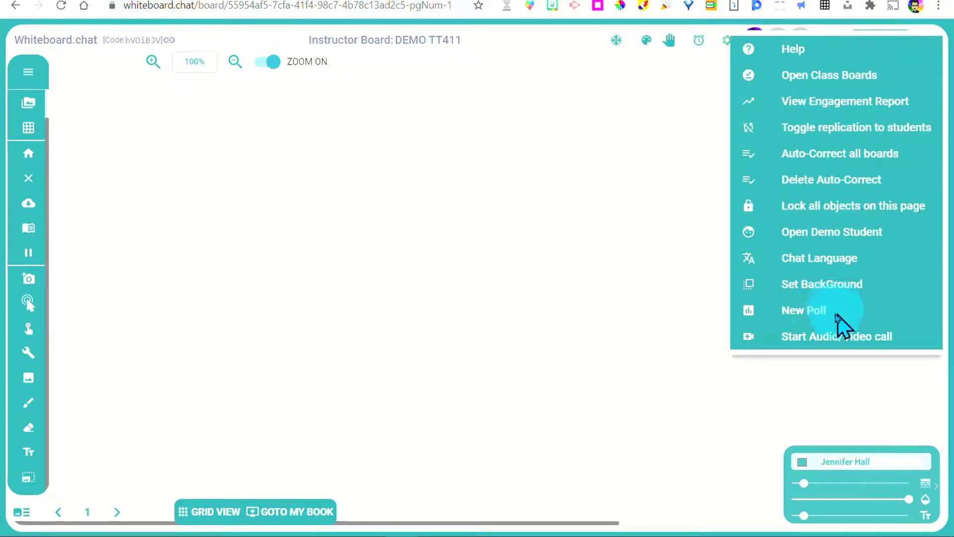
pyautogui.click(812, 312)
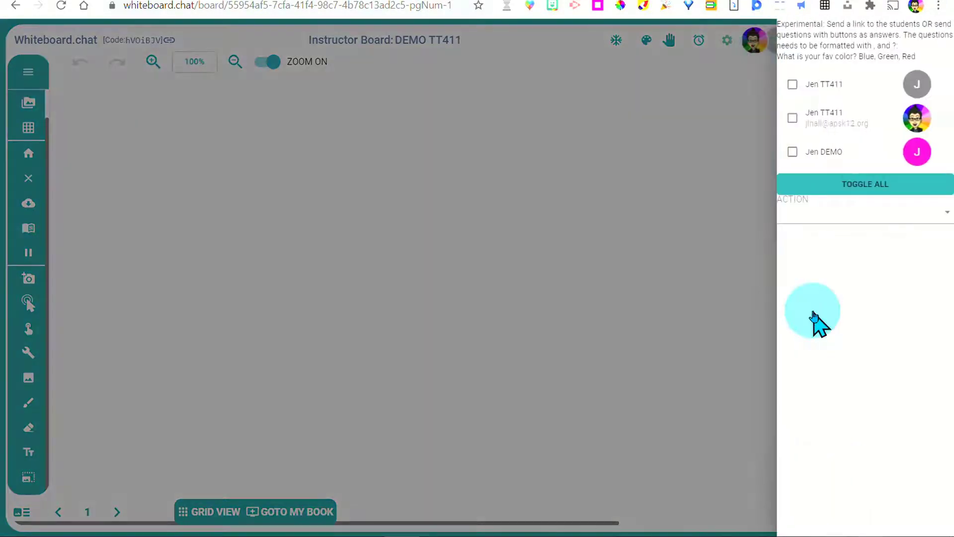
pyautogui.click(906, 220)
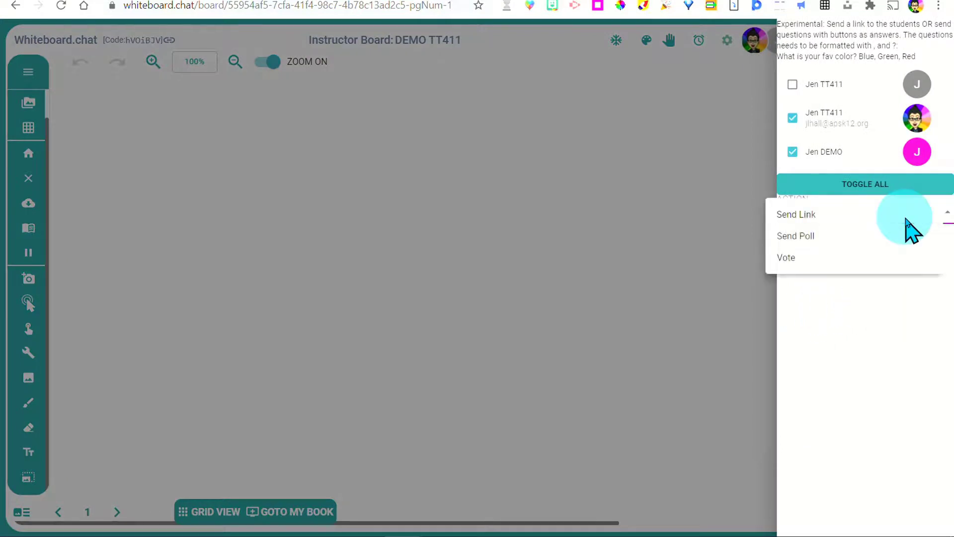
pyautogui.click(823, 238)
pyautogui.click(873, 358)
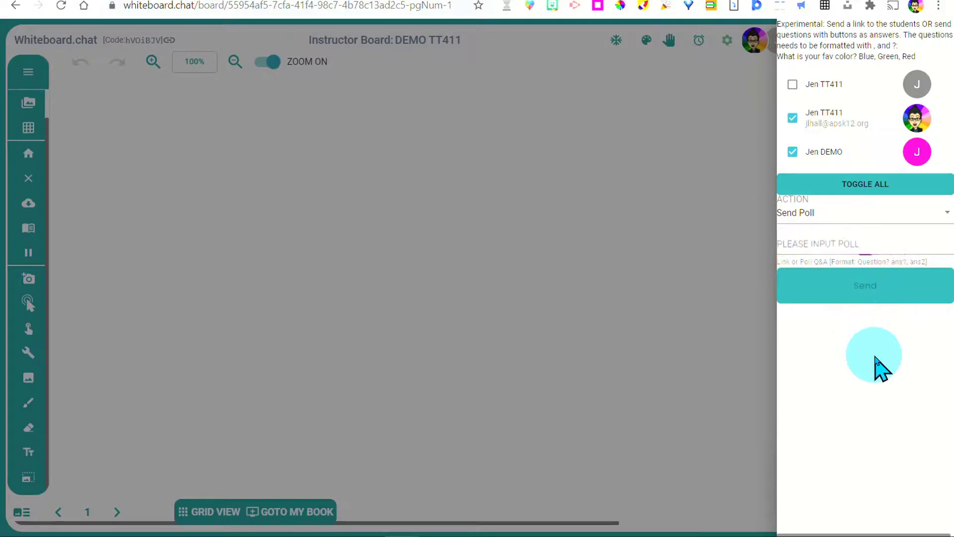
pyautogui.click(912, 277)
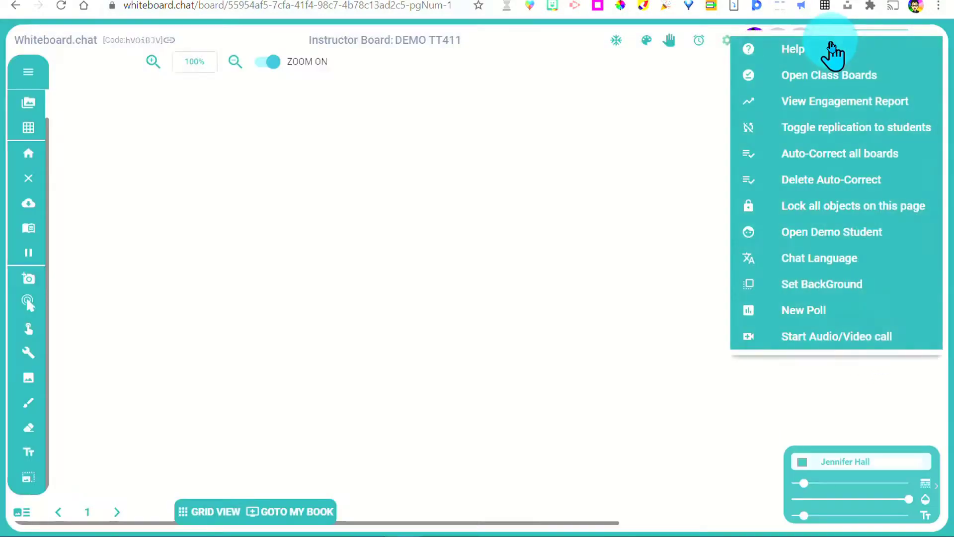
# Start an audio/video call from the DEMO TT411 instructor board.
pyautogui.click(868, 343)
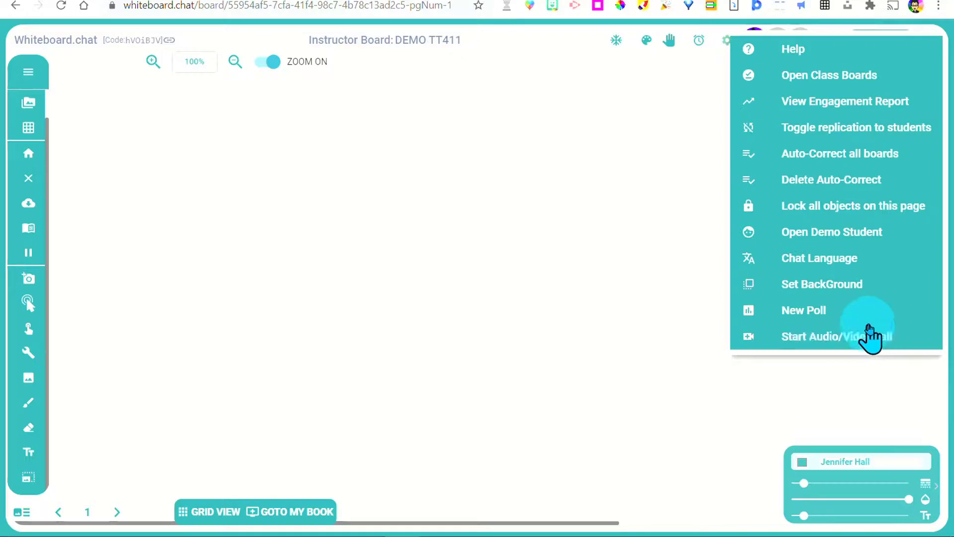
pyautogui.click(873, 340)
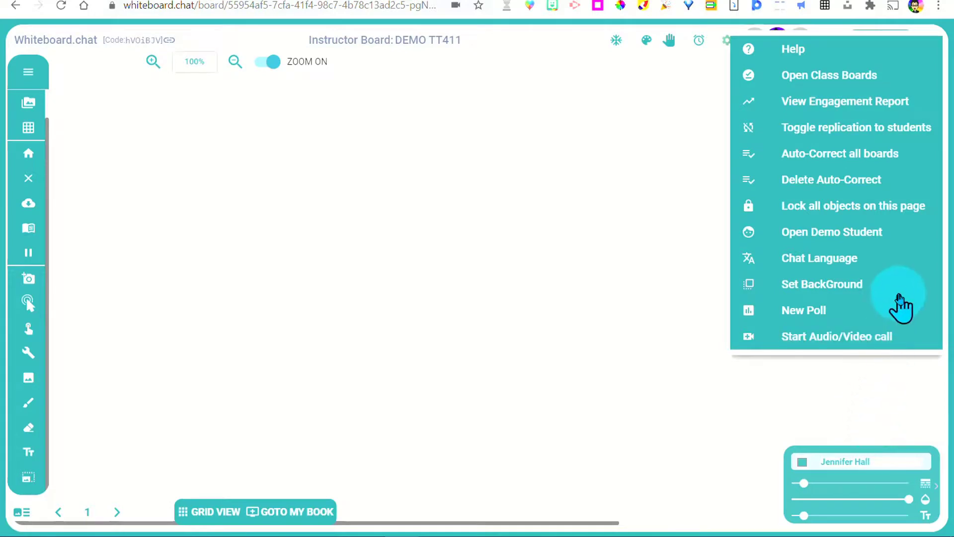
# Open the chat language setting and examine the list of available languages.
pyautogui.click(900, 298)
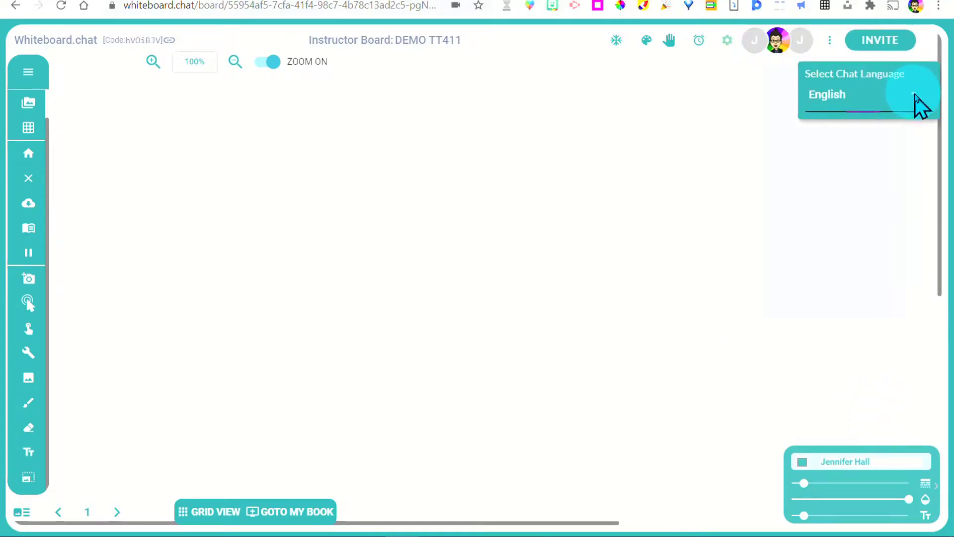
pyautogui.click(919, 105)
pyautogui.scroll(-12, 875, 318)
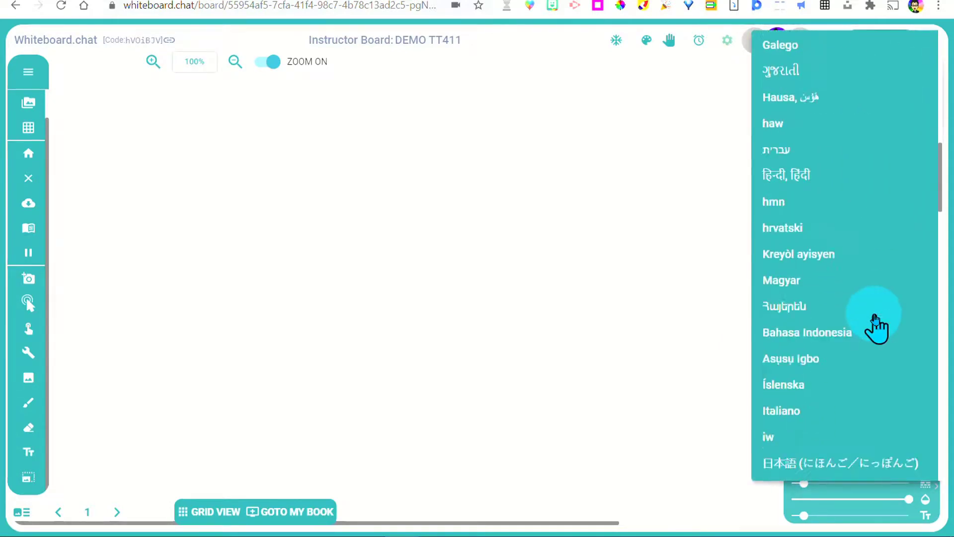
pyautogui.scroll(-16, 876, 323)
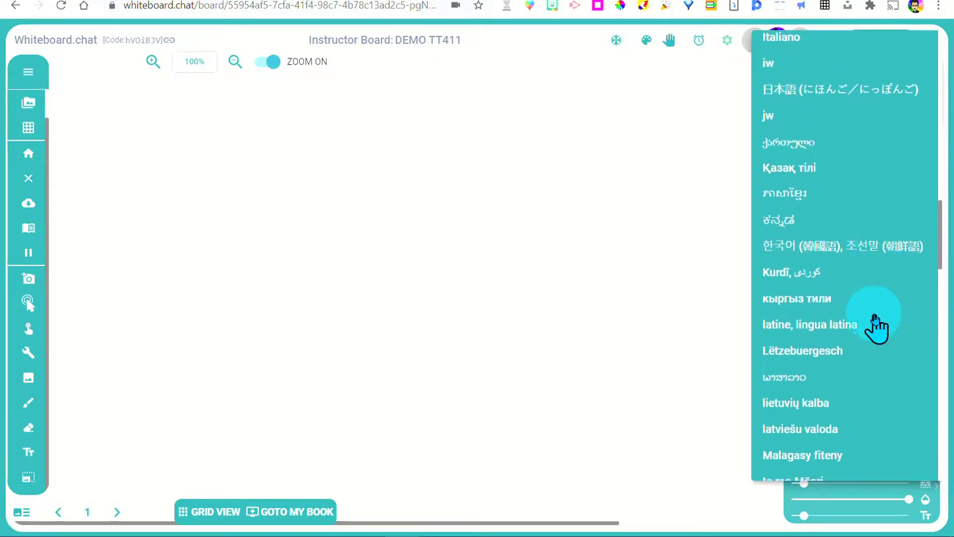
pyautogui.scroll(-15, 875, 328)
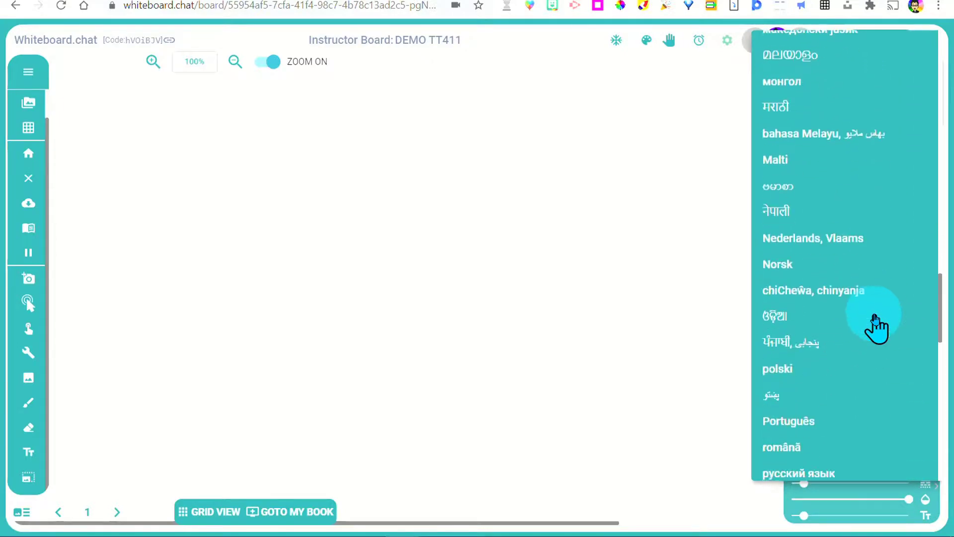
pyautogui.scroll(-15, 875, 326)
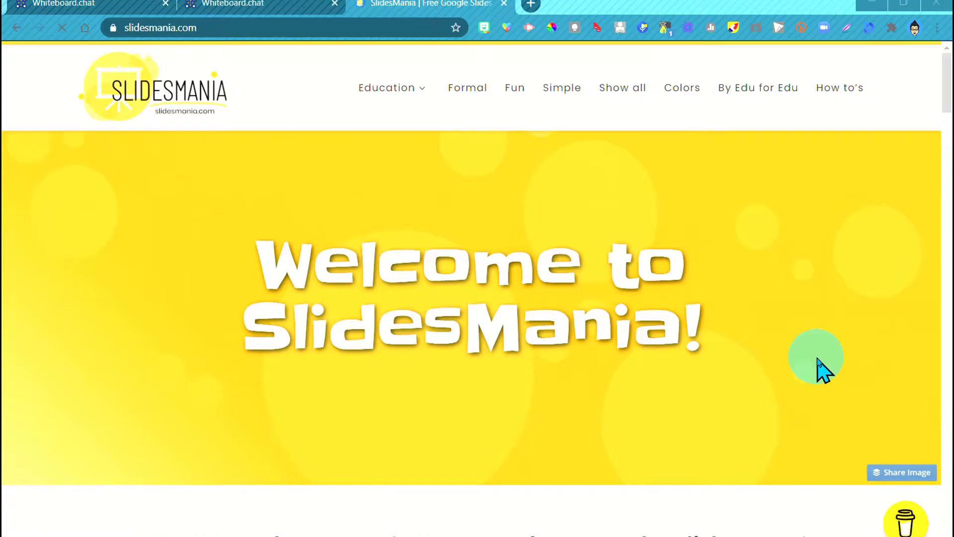
# Browse the recent templates and template categories on the SlidesMania home page.
pyautogui.scroll(-8, 817, 358)
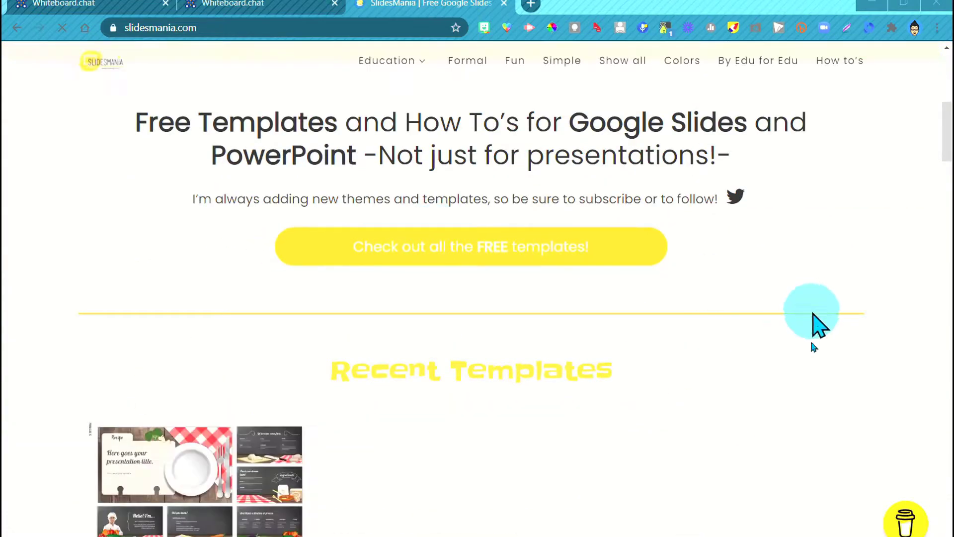
pyautogui.scroll(-7, 810, 416)
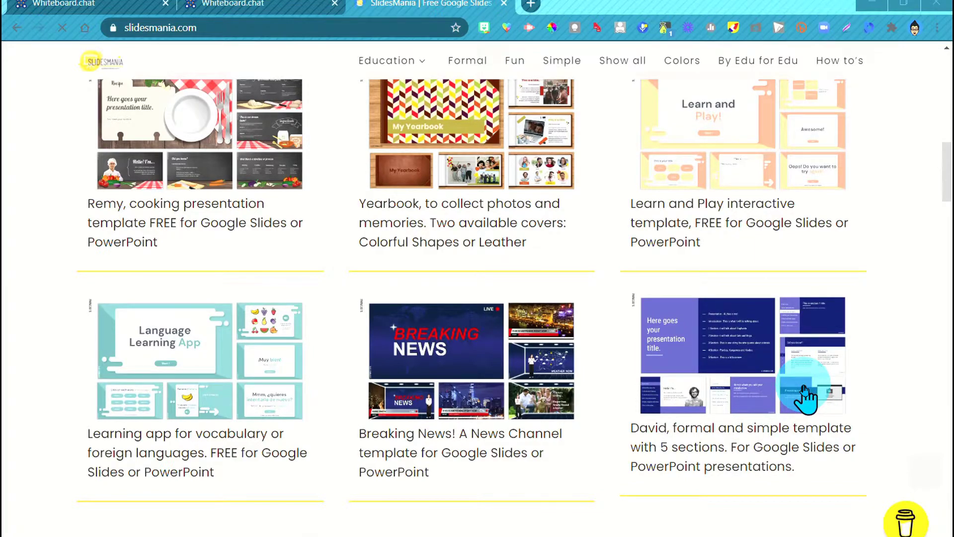
pyautogui.scroll(-8, 665, 375)
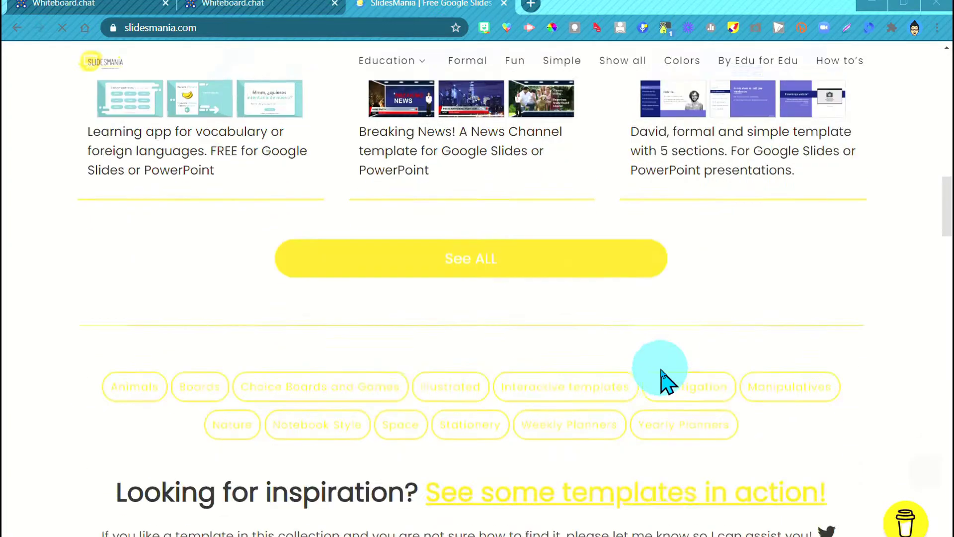
pyautogui.scroll(10, 662, 370)
# Open the Manipulatives category of SlidesMania's Education templates and browse the listed templates.
pyautogui.moveTo(405, 70)
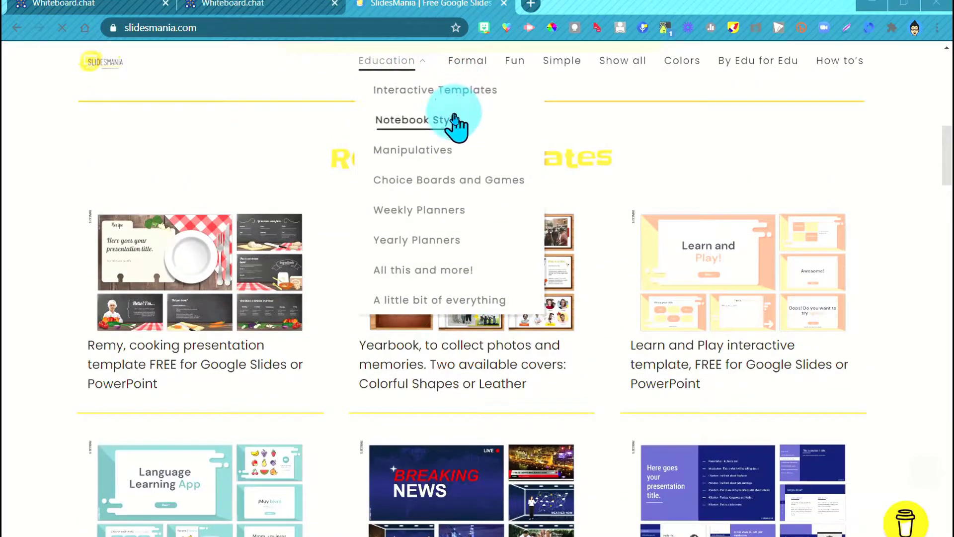
pyautogui.click(450, 147)
pyautogui.scroll(-1, 758, 335)
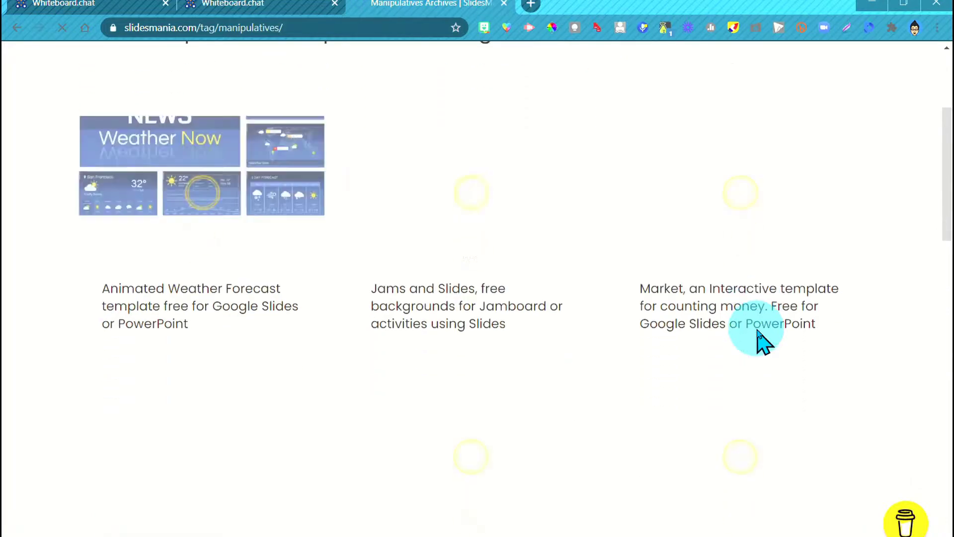
pyautogui.scroll(-3, 745, 328)
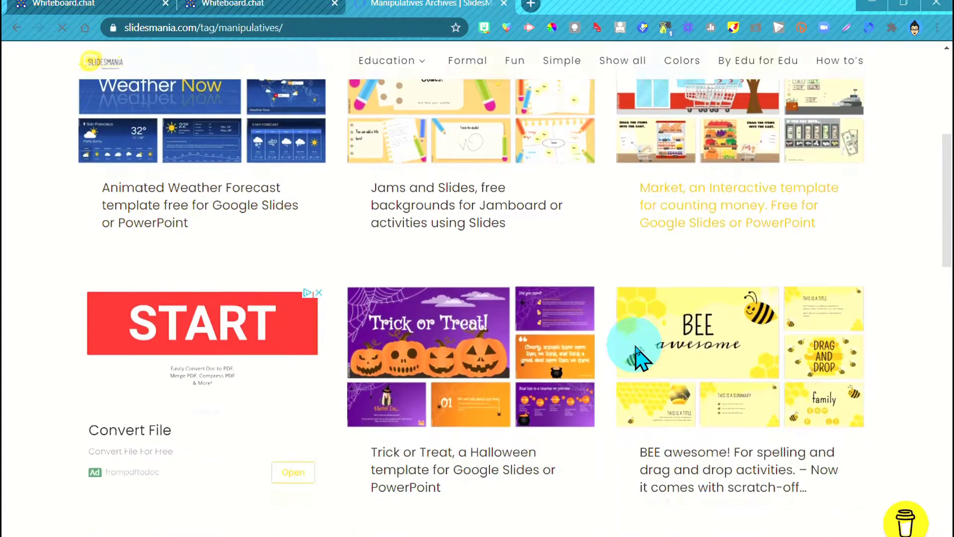
pyautogui.scroll(-6, 403, 311)
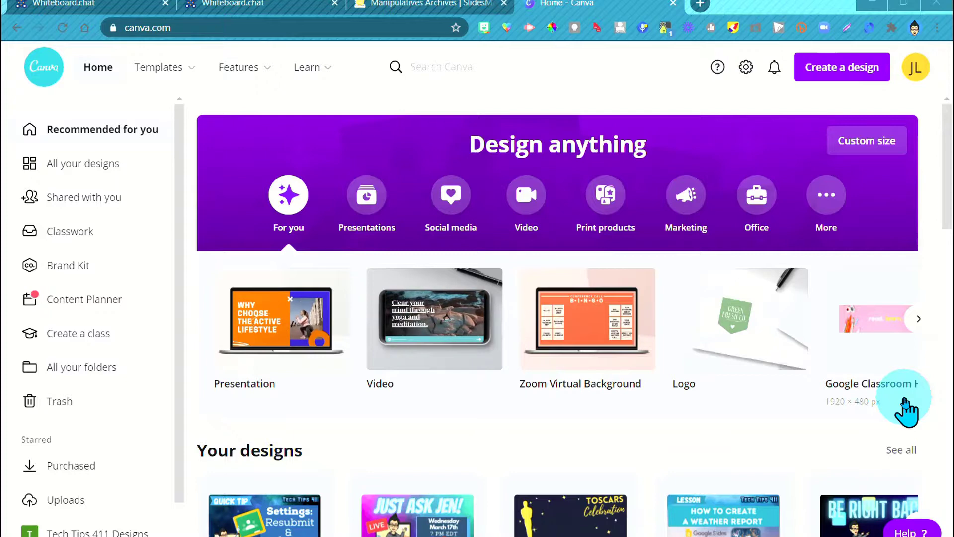
# Find the Brainstorm design type by searching for "white", create a blank design from it and browse its whiteboard templates.
pyautogui.click(854, 75)
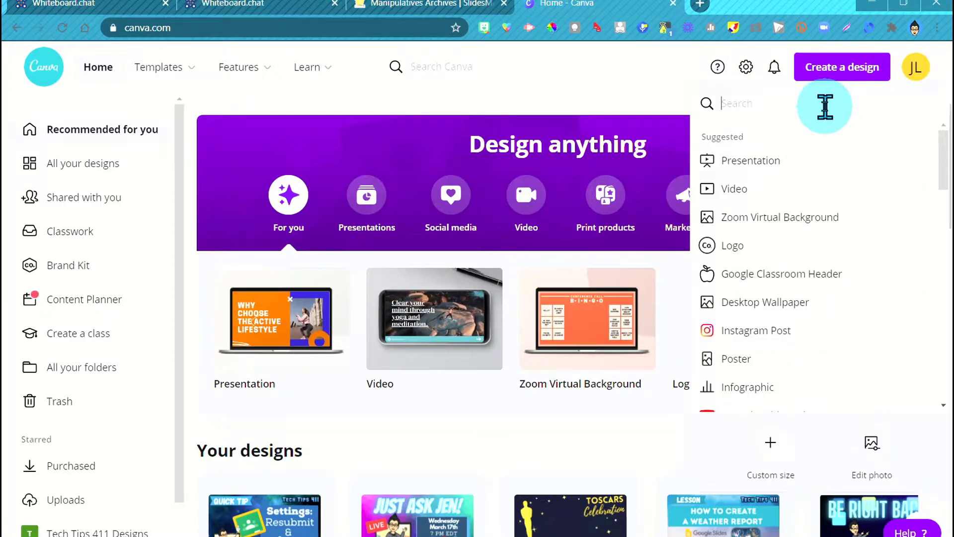
pyautogui.write('white')
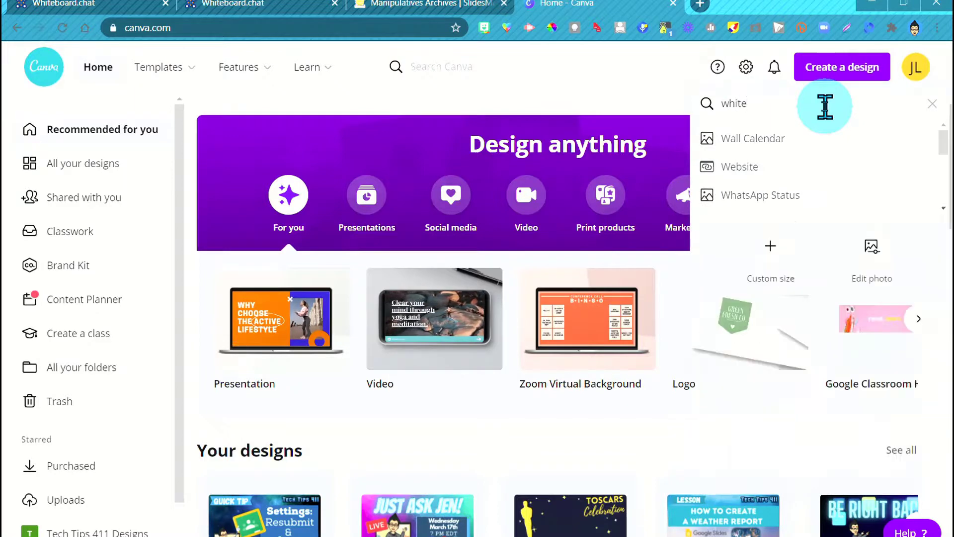
pyautogui.click(792, 139)
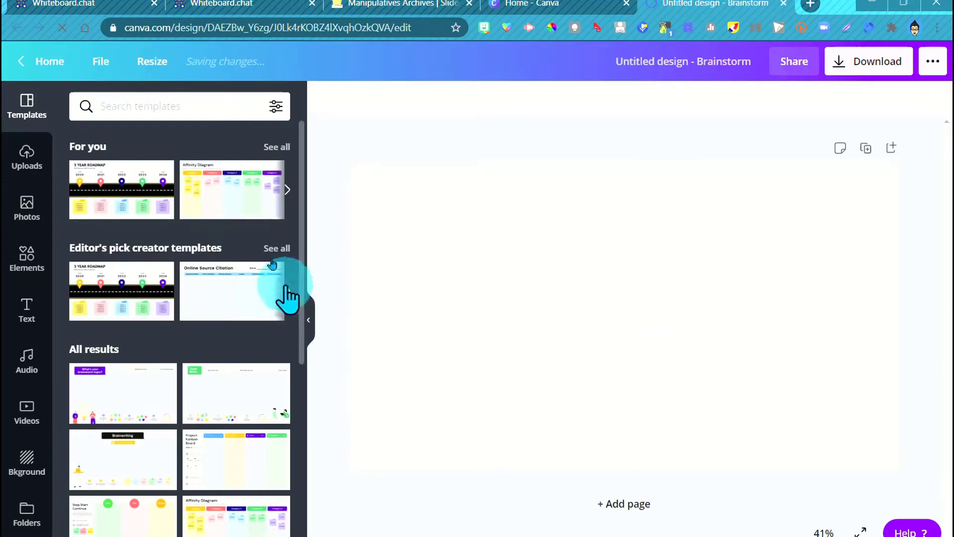
pyautogui.scroll(-15, 517, 507)
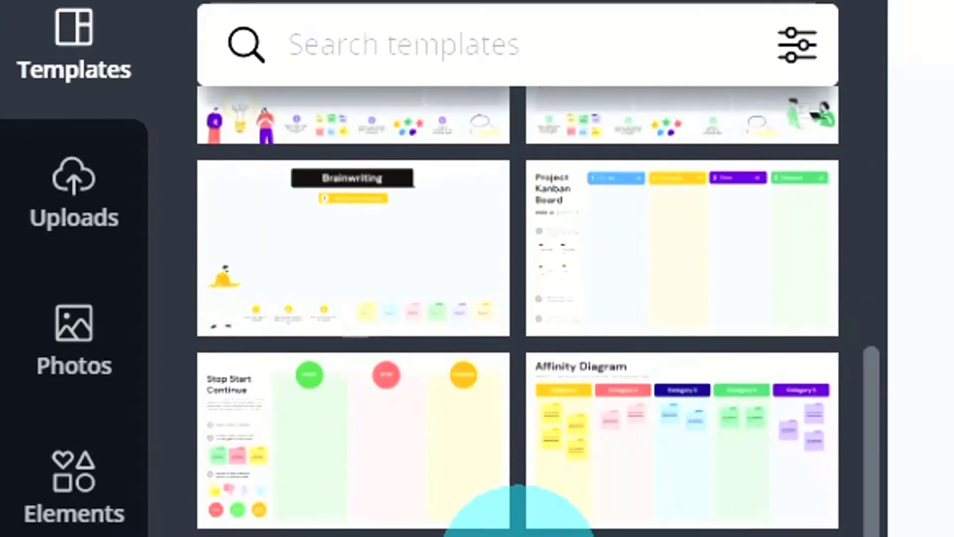
pyautogui.scroll(-10, 517, 311)
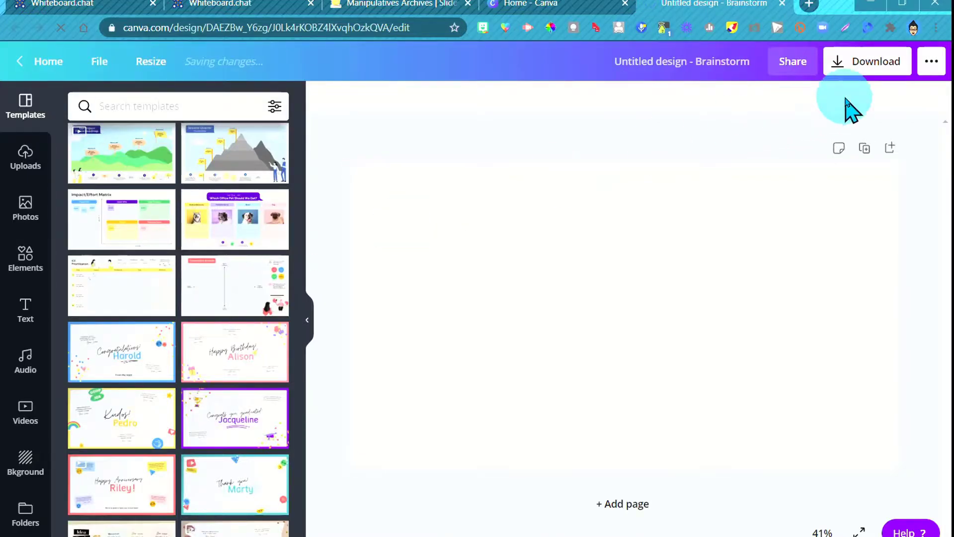
# Return to the Canva home page and browse its education presentations, infographics, English and Science worksheets, and flashcards.
pyautogui.click(22, 60)
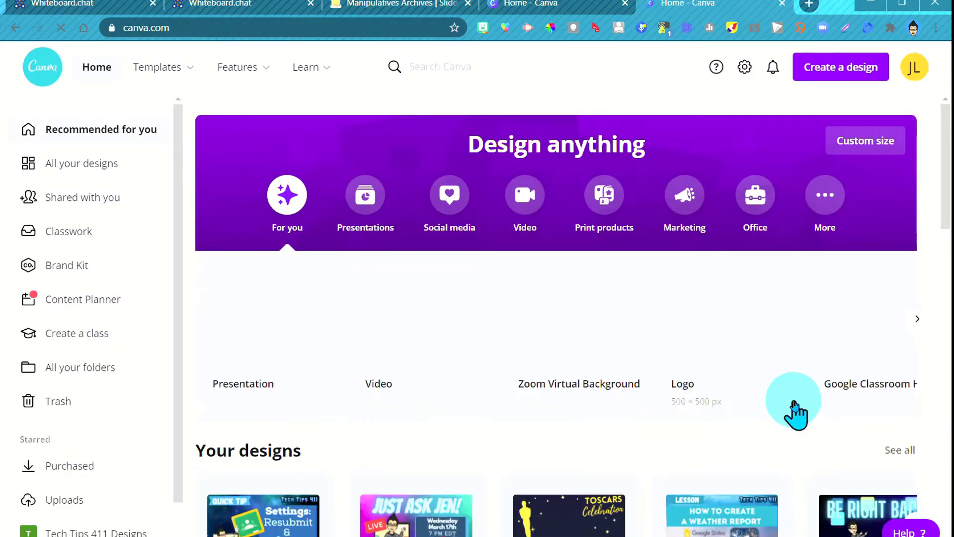
pyautogui.scroll(-4, 796, 411)
pyautogui.scroll(-10, 796, 411)
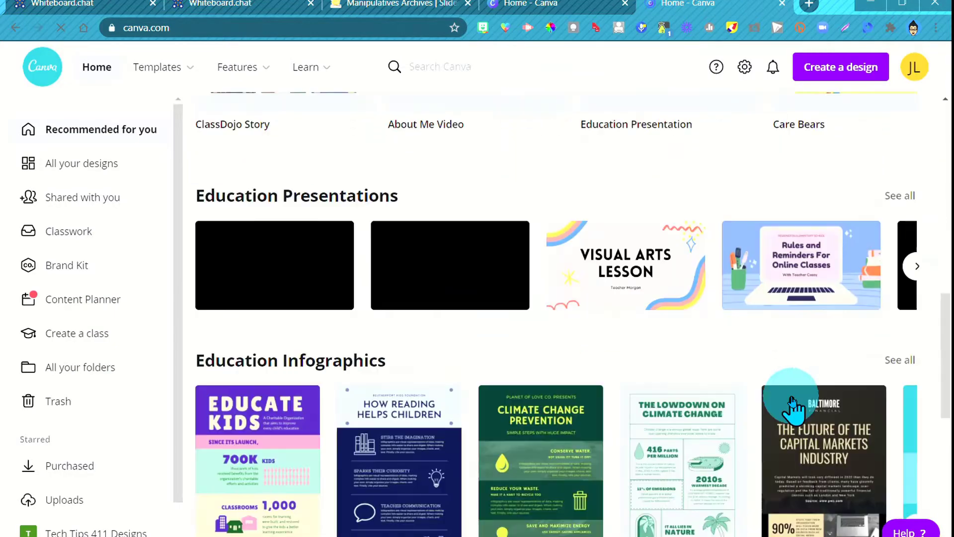
pyautogui.scroll(-9, 795, 316)
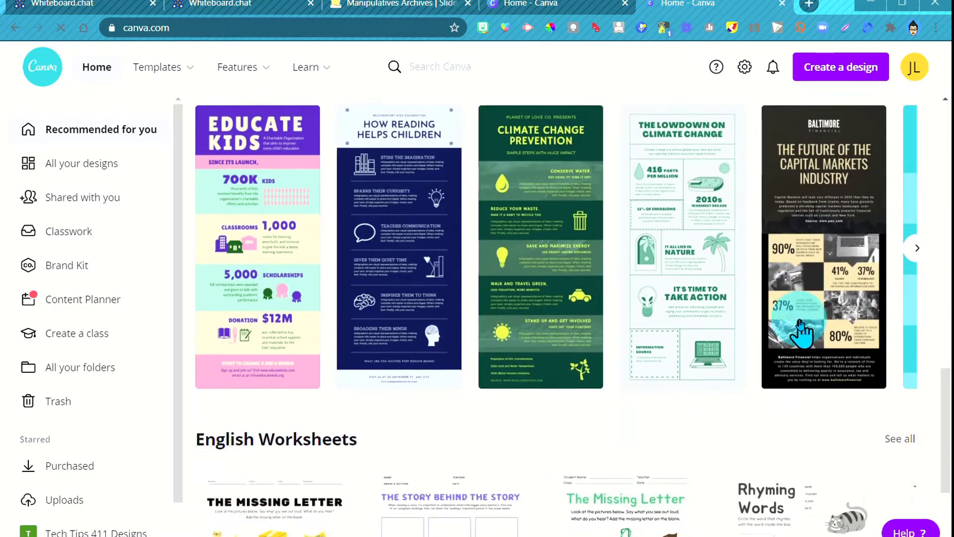
pyautogui.scroll(-6, 801, 329)
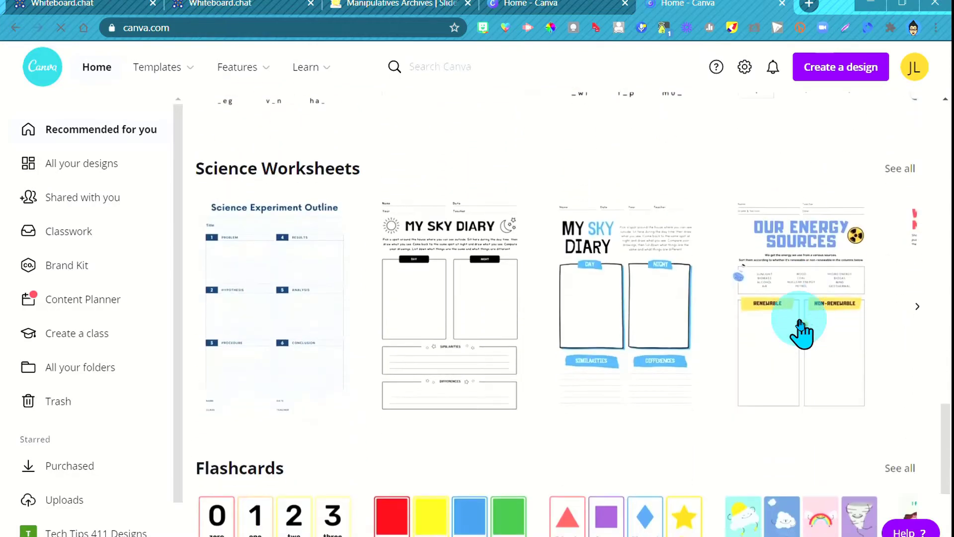